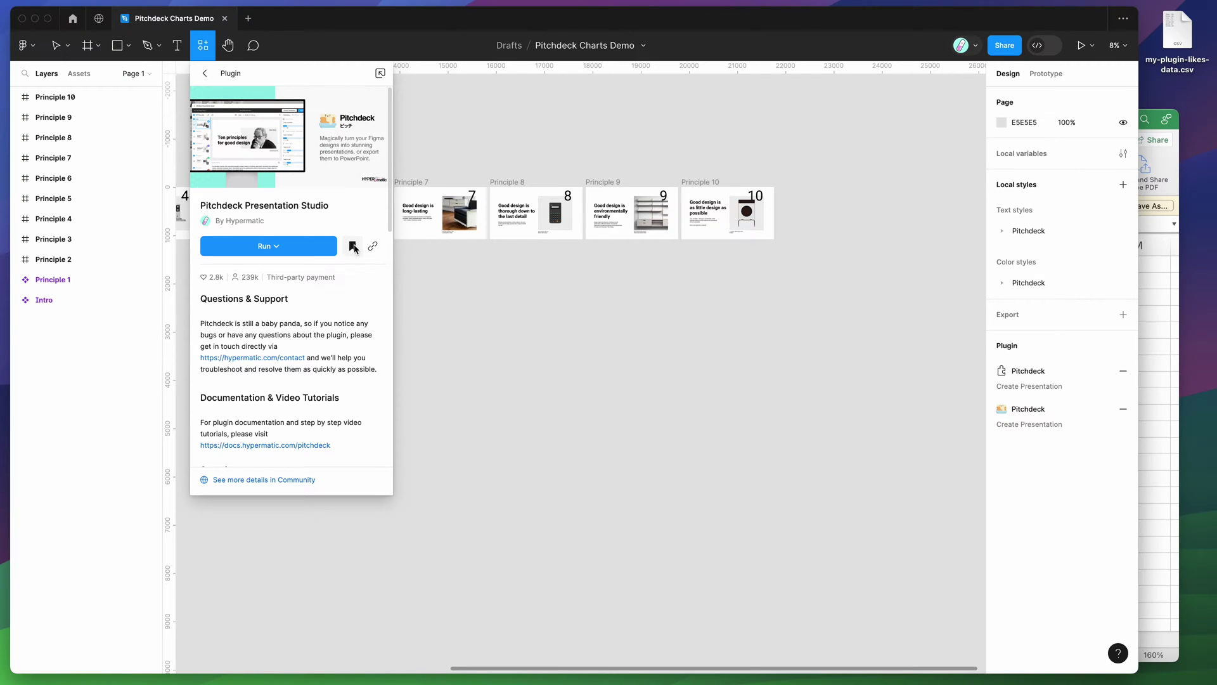
- Close the plugin details panel and launch Pitchdeck Presentation Studio from Saved plugins
{"action": "left_click", "coordinate": [487, 137]}
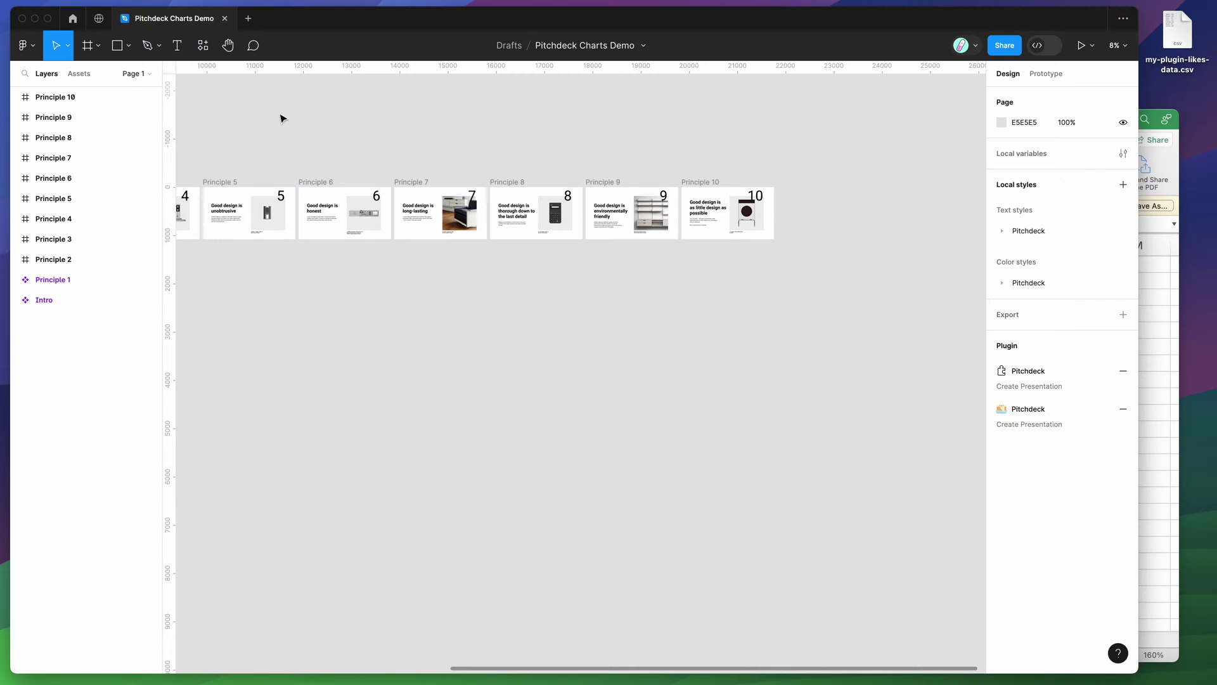
{"action": "right_click", "coordinate": [274, 119]}
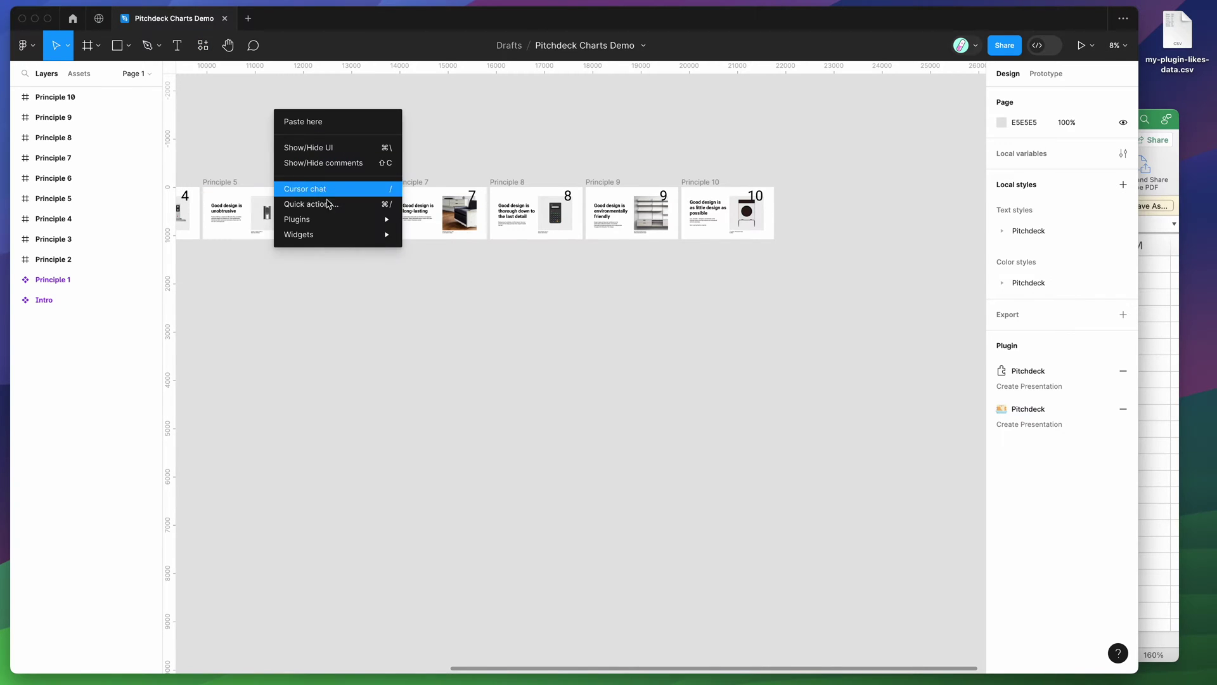
{"action": "mouse_move", "coordinate": [329, 219]}
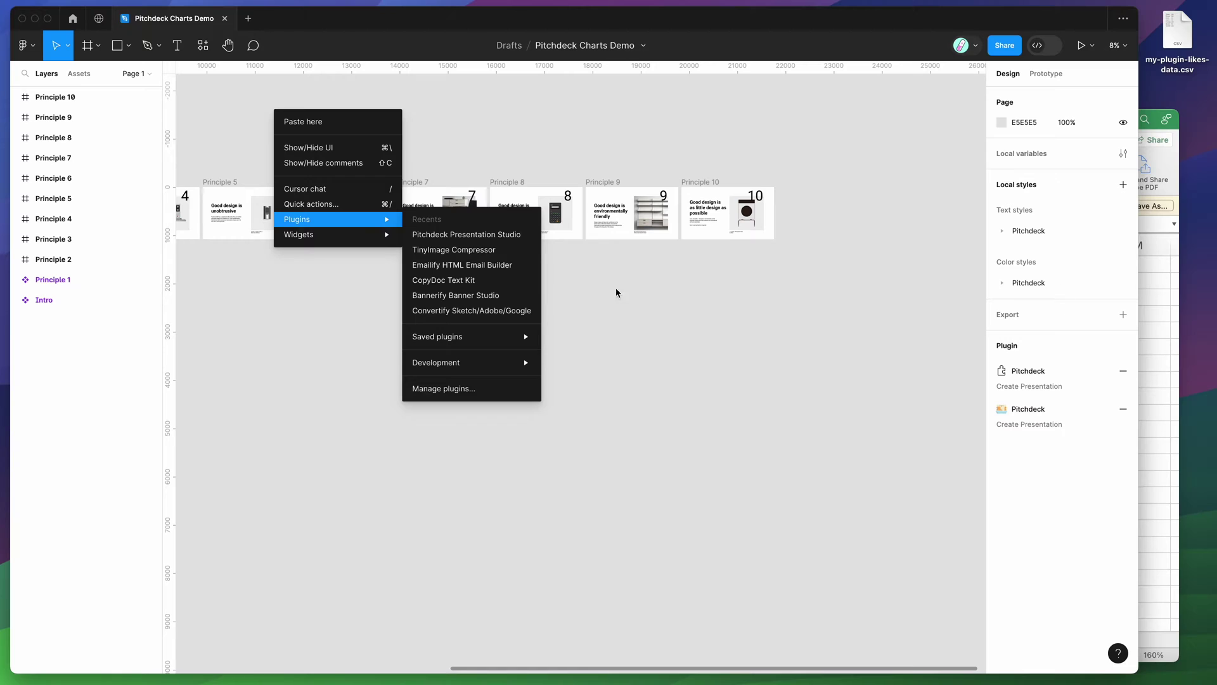
{"action": "mouse_move", "coordinate": [520, 337]}
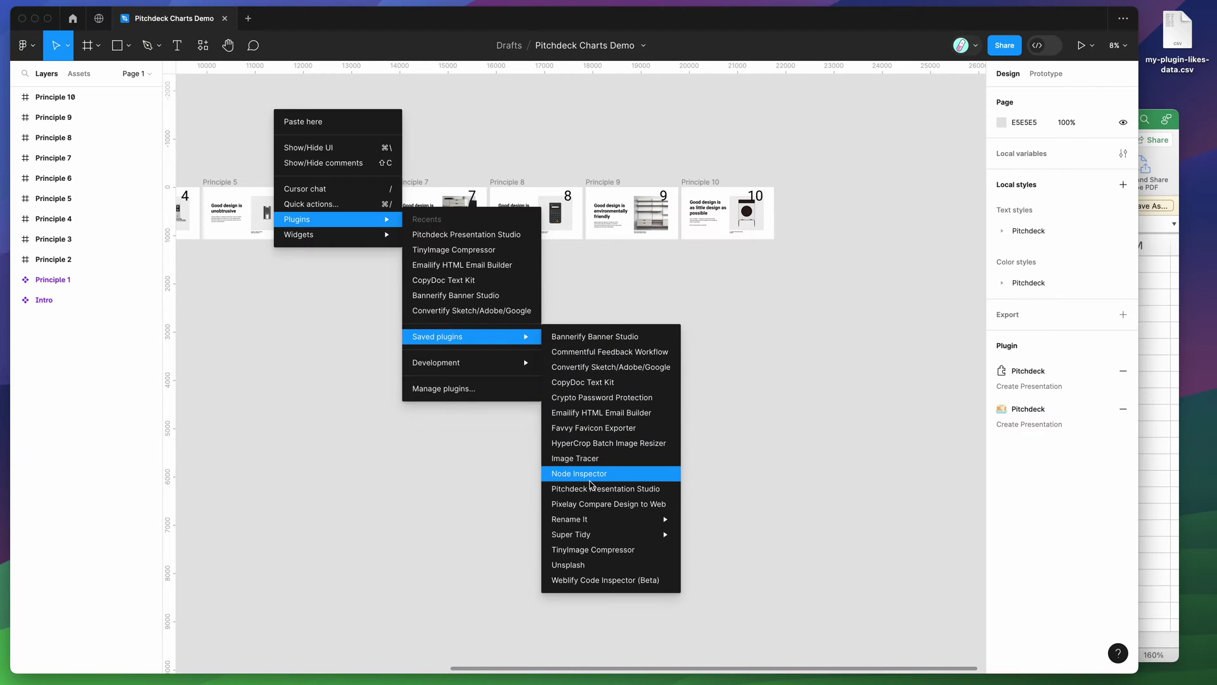
{"action": "left_click", "coordinate": [593, 489]}
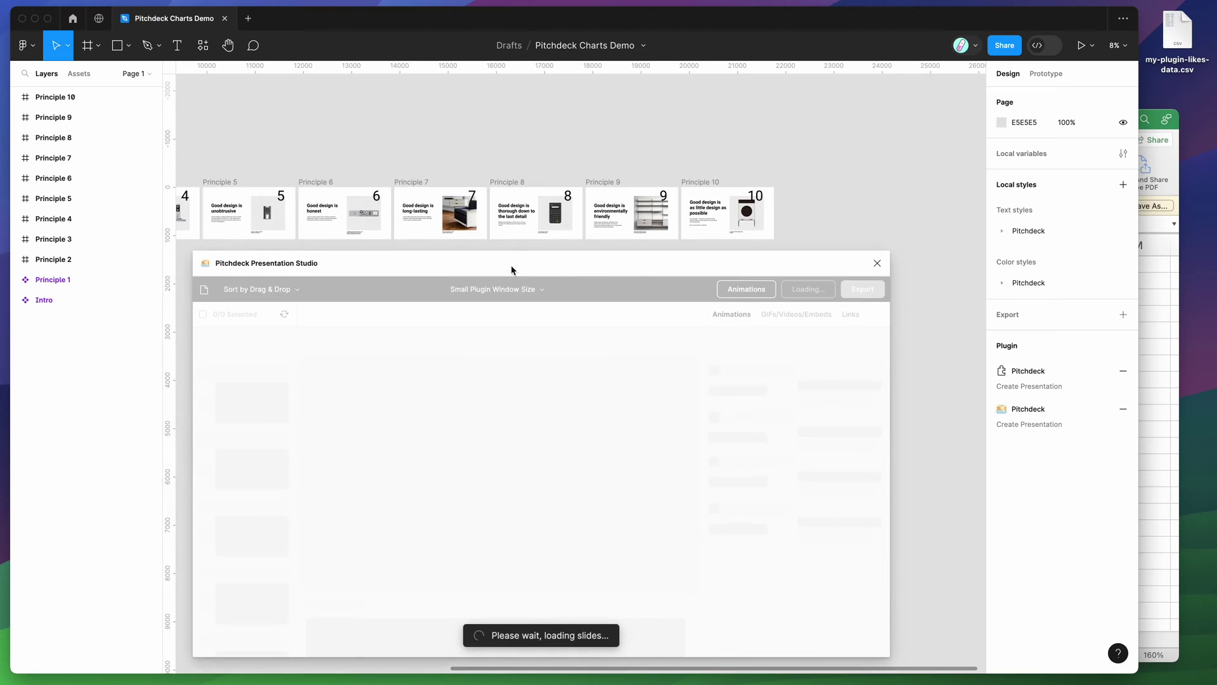
- Scroll around the canvas and select the Principle 10 and Principle 9 slide frames
{"action": "scroll", "coordinate": [519, 187], "scroll_direction": "down", "scroll_amount": 1}
{"action": "scroll", "coordinate": [519, 188], "scroll_direction": "left", "scroll_amount": 2}
{"action": "scroll", "coordinate": [518, 188], "scroll_direction": "left", "scroll_amount": 5}
{"action": "scroll", "coordinate": [519, 187], "scroll_direction": "up", "scroll_amount": 1}
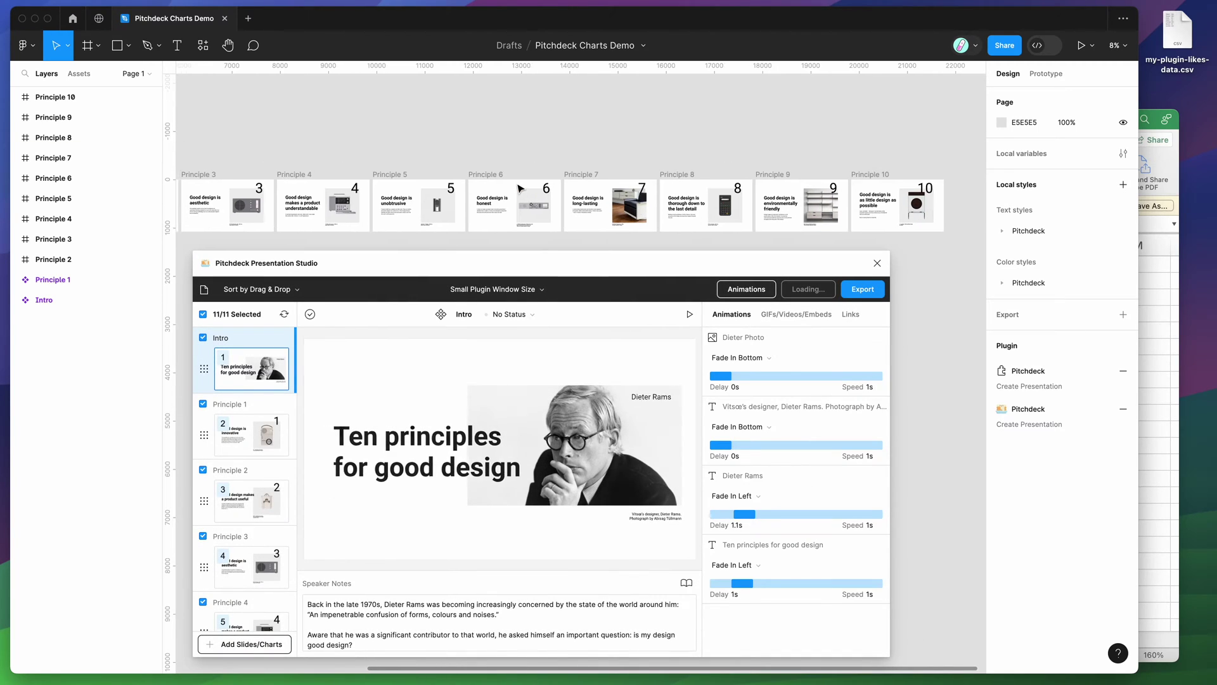
{"action": "scroll", "coordinate": [519, 188], "scroll_direction": "left", "scroll_amount": 2}
{"action": "scroll", "coordinate": [519, 188], "scroll_direction": "down", "scroll_amount": 1}
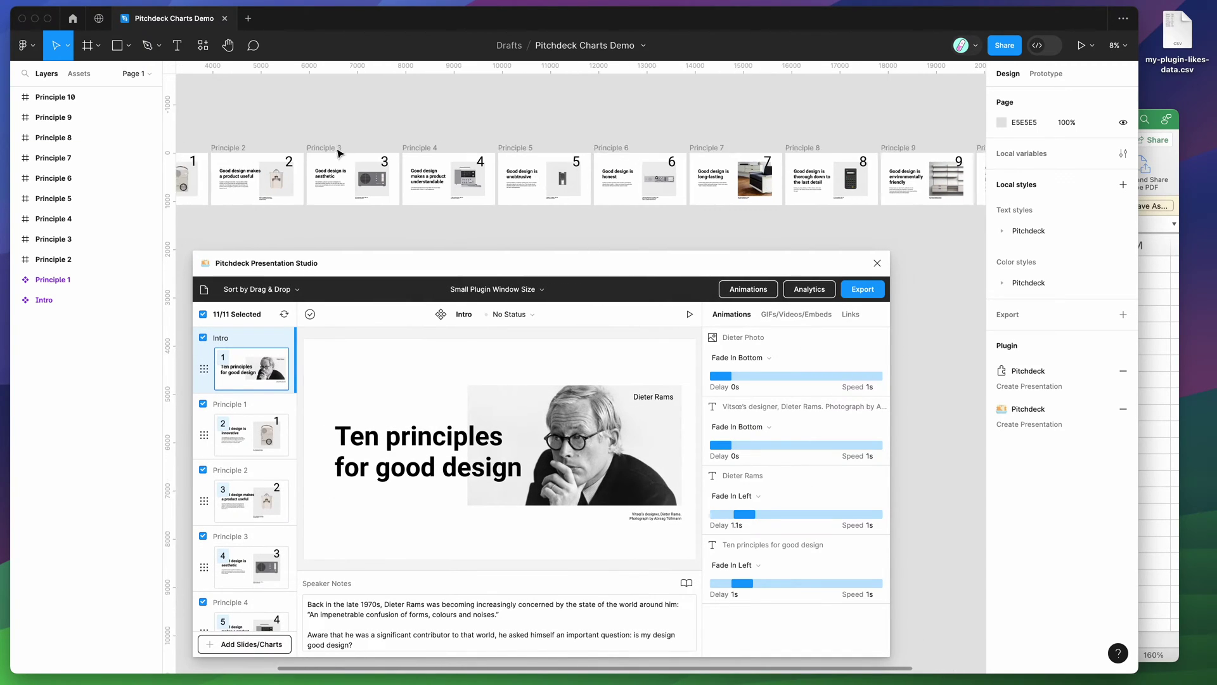
{"action": "left_click", "coordinate": [71, 97]}
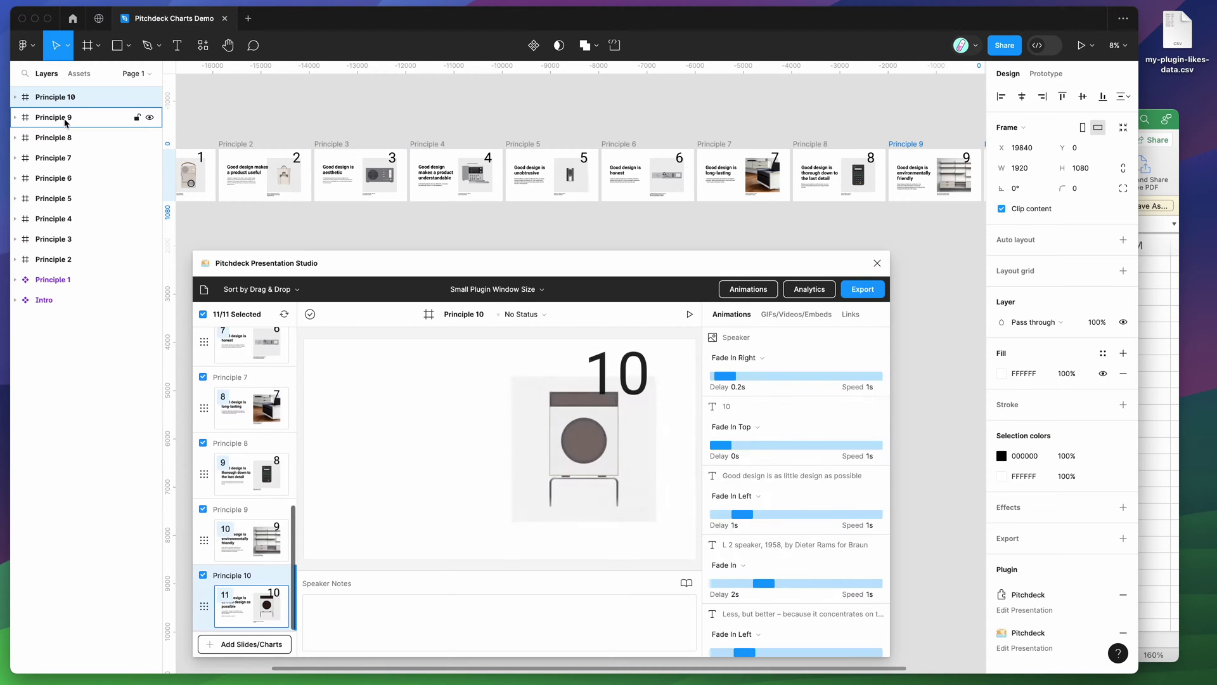
{"action": "left_click", "coordinate": [57, 118]}
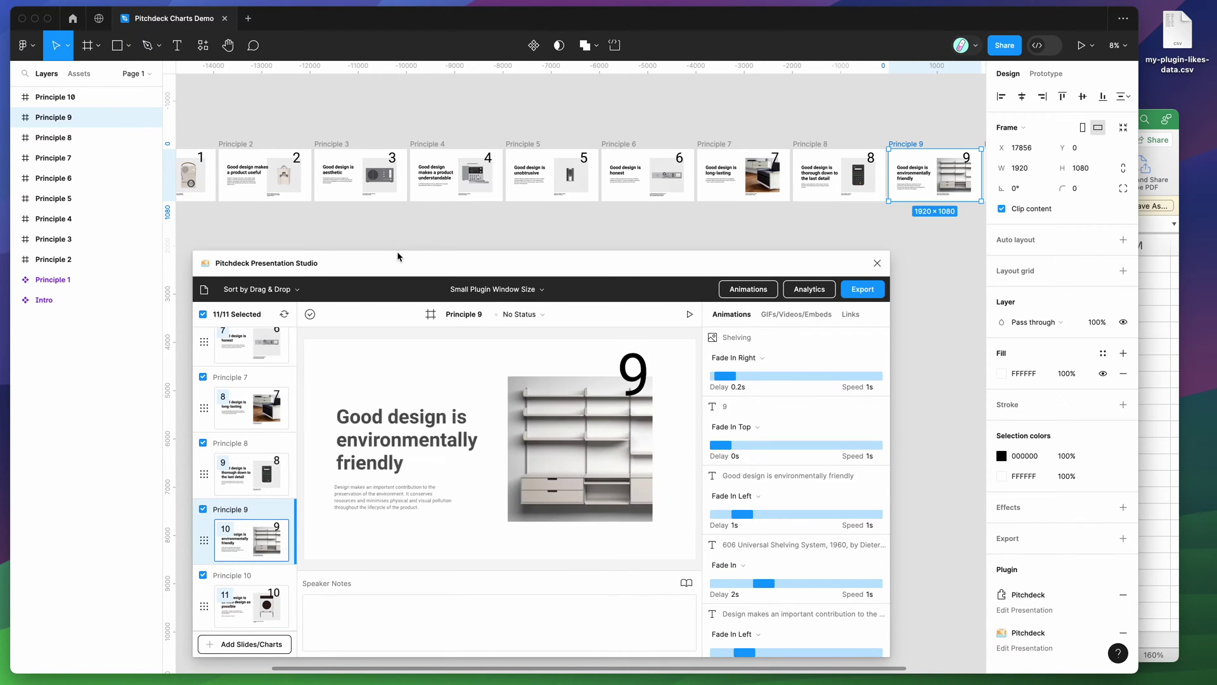
- Deselect Principle 9 and nudge the plugin window upward while all 11 slides load
{"action": "left_click_drag", "start_coordinate": [399, 264], "coordinate": [401, 258]}
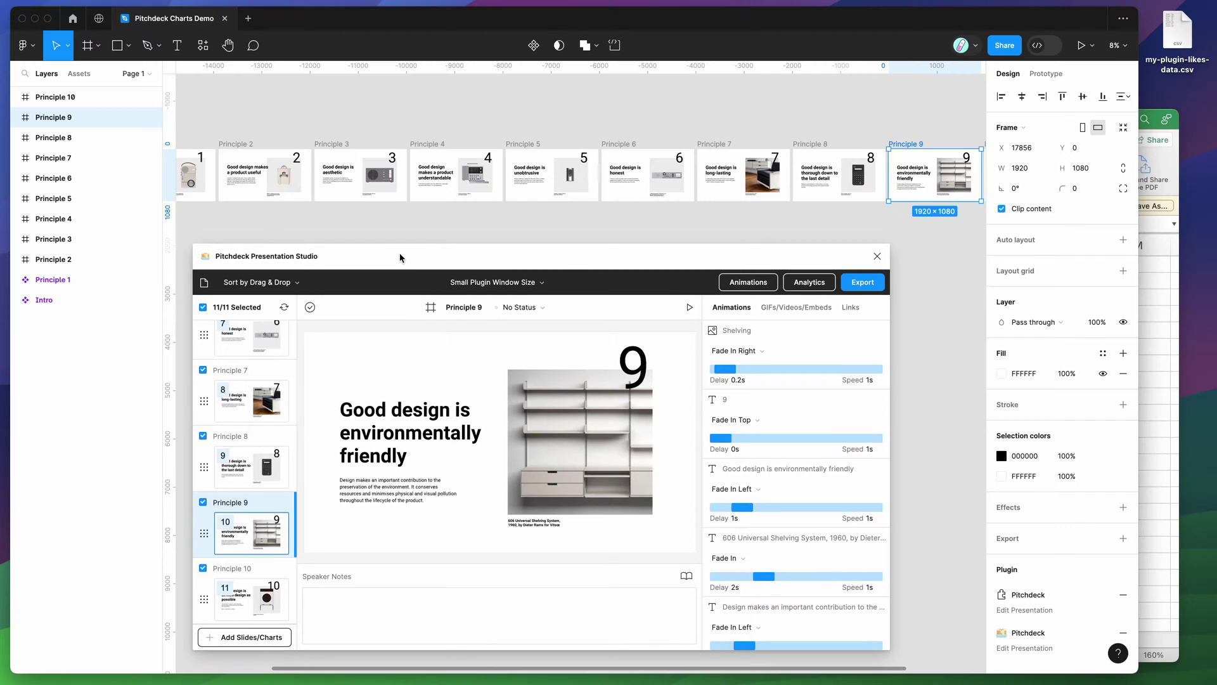
{"action": "scroll", "coordinate": [402, 225], "scroll_direction": "left", "scroll_amount": 10}
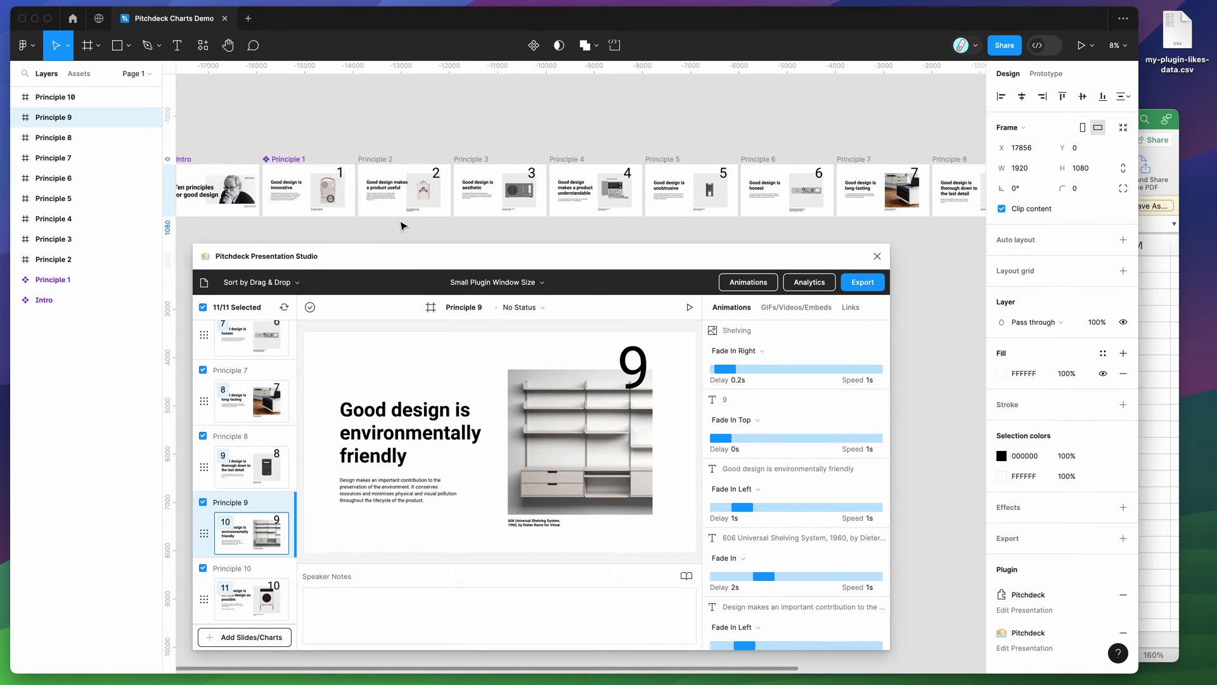
{"action": "left_click", "coordinate": [395, 226]}
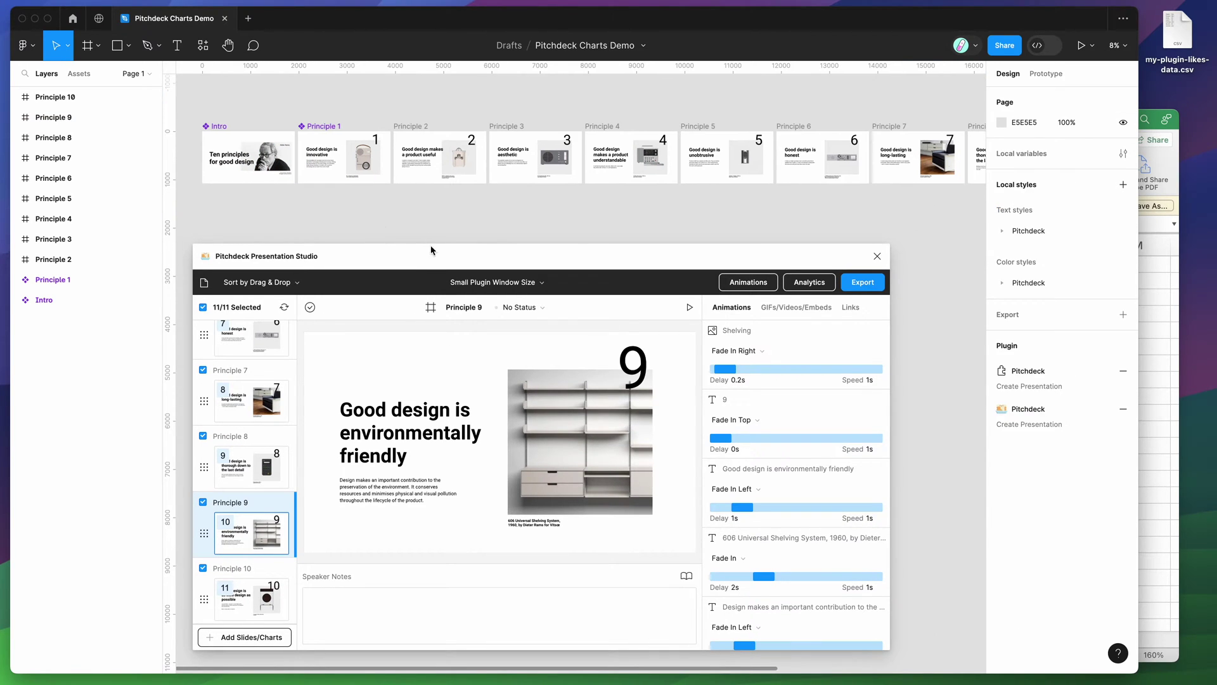
{"action": "left_click_drag", "start_coordinate": [435, 261], "coordinate": [439, 256]}
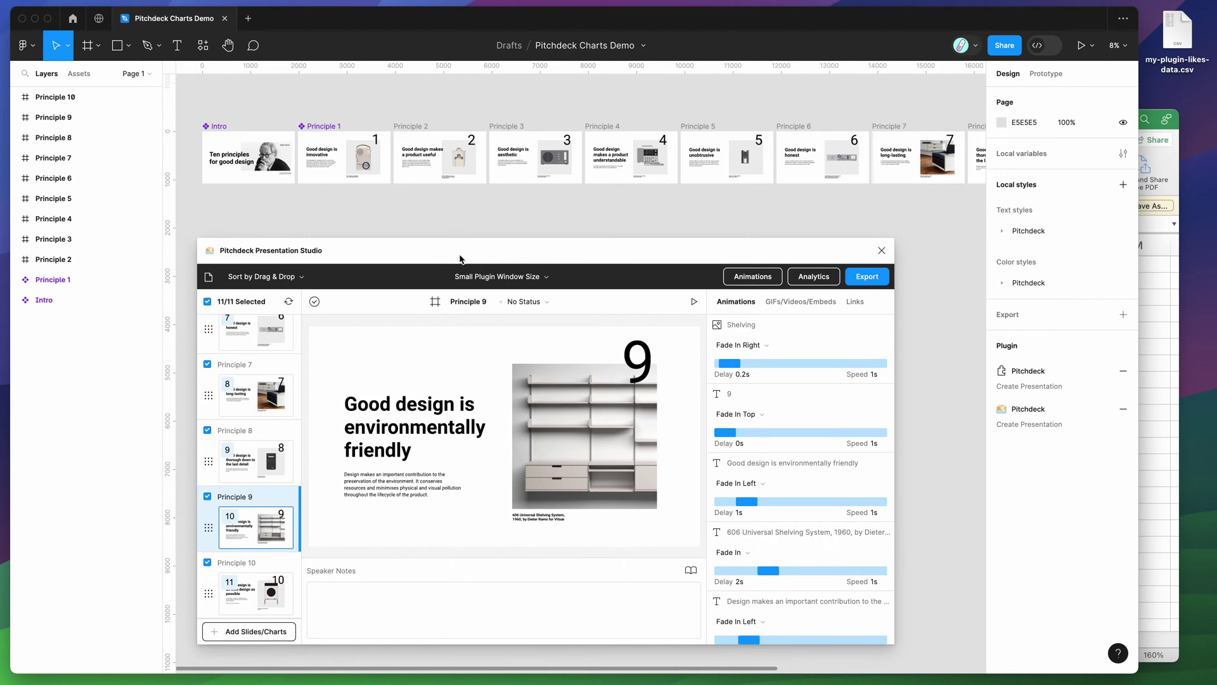
{"action": "scroll", "coordinate": [498, 219], "scroll_direction": "left", "scroll_amount": 2}
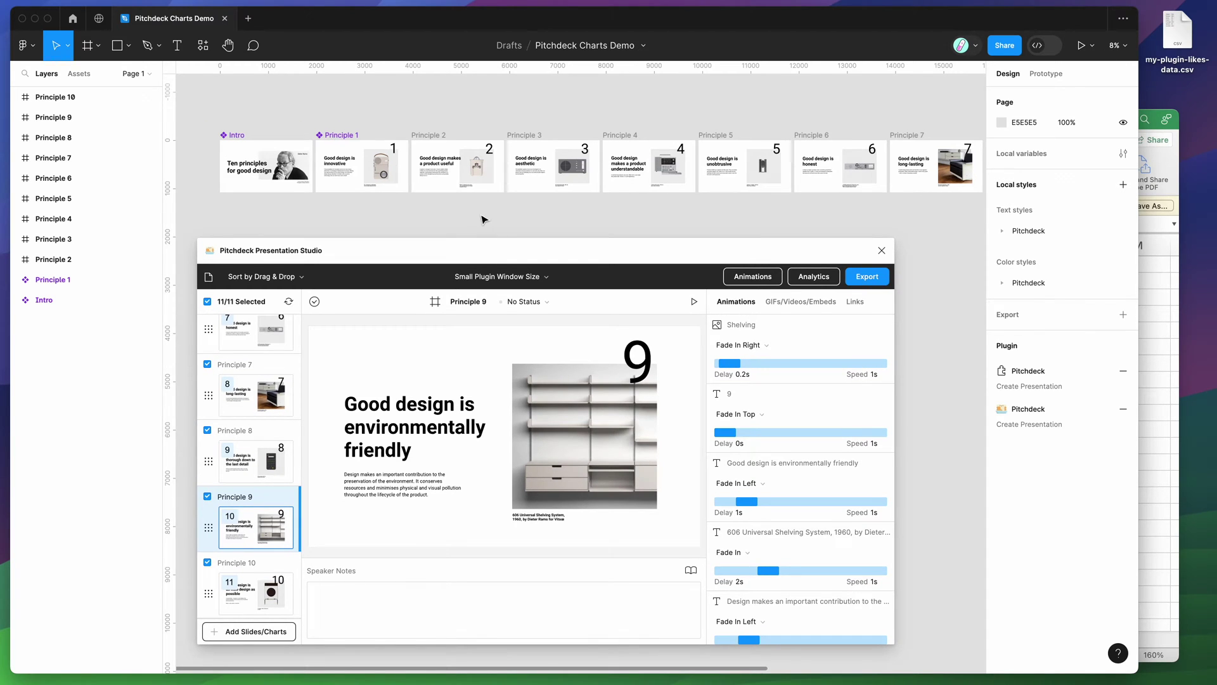
{"action": "scroll", "coordinate": [483, 219], "scroll_direction": "right", "scroll_amount": 10}
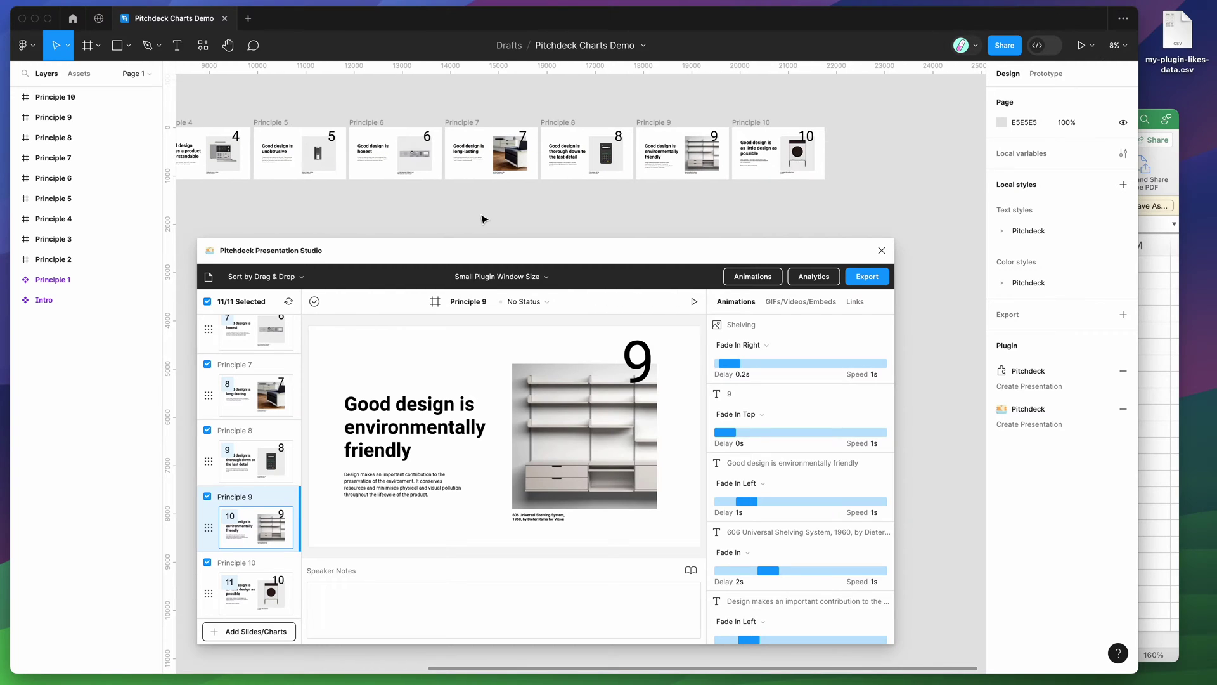
{"action": "scroll", "coordinate": [451, 212], "scroll_direction": "right", "scroll_amount": 2}
{"action": "left_click_drag", "start_coordinate": [442, 249], "coordinate": [442, 241]}
{"action": "scroll", "coordinate": [442, 220], "scroll_direction": "left", "scroll_amount": 9}
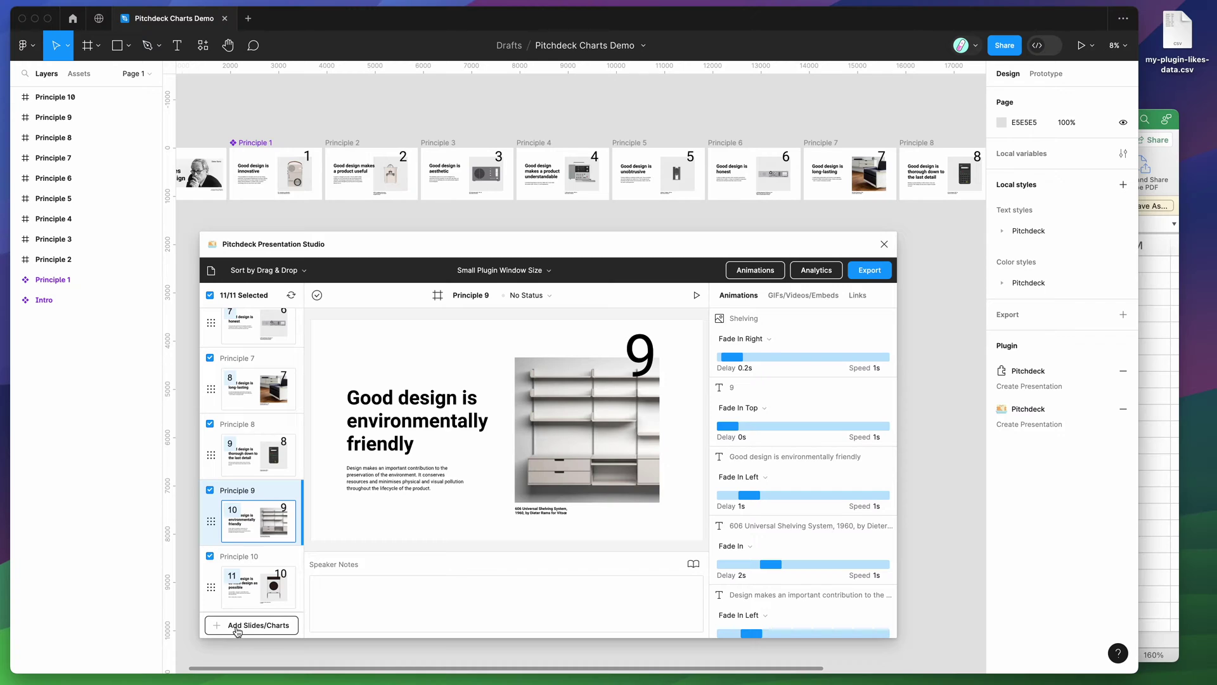
- Open the Chart Builder and preview column, line, area, combo, donut, pie, scatter and stepped area charts
{"action": "left_click", "coordinate": [267, 625]}
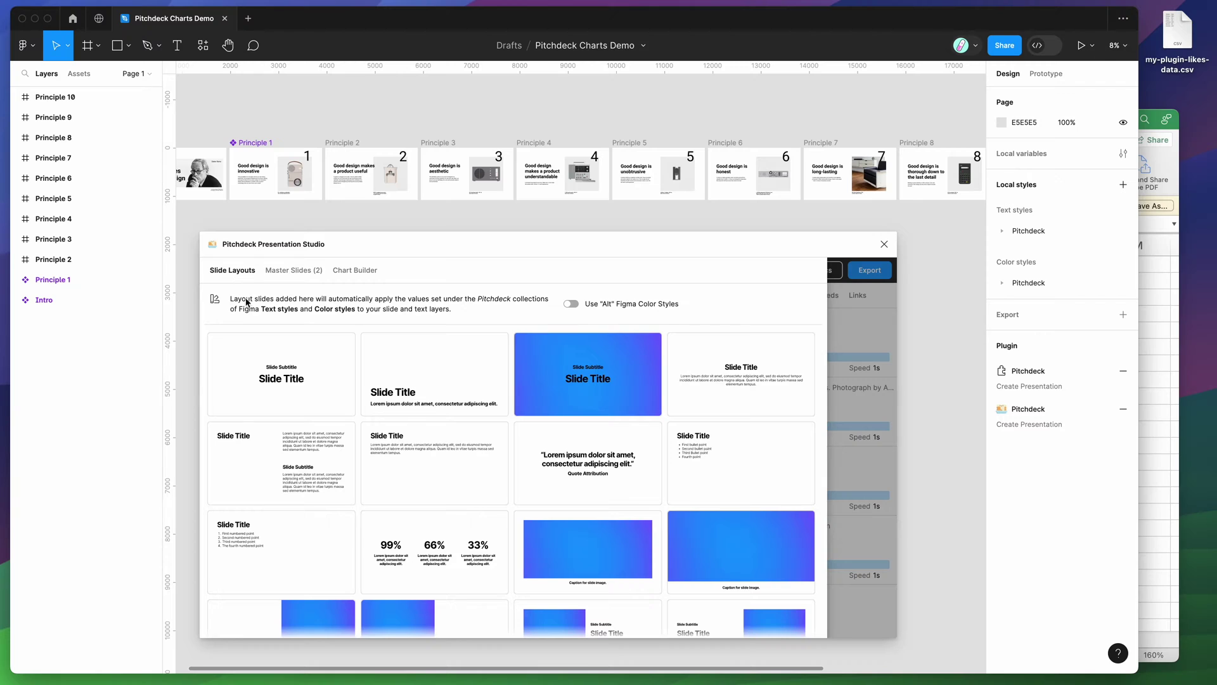
{"action": "left_click", "coordinate": [356, 273]}
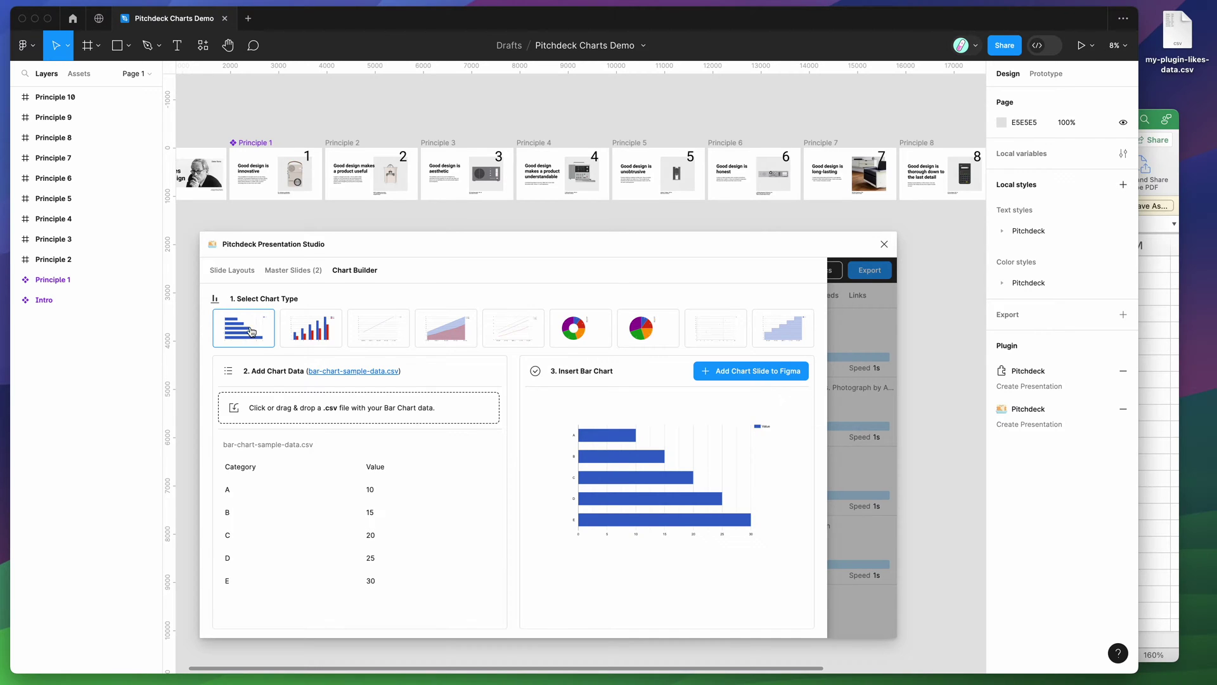
{"action": "left_click", "coordinate": [307, 333]}
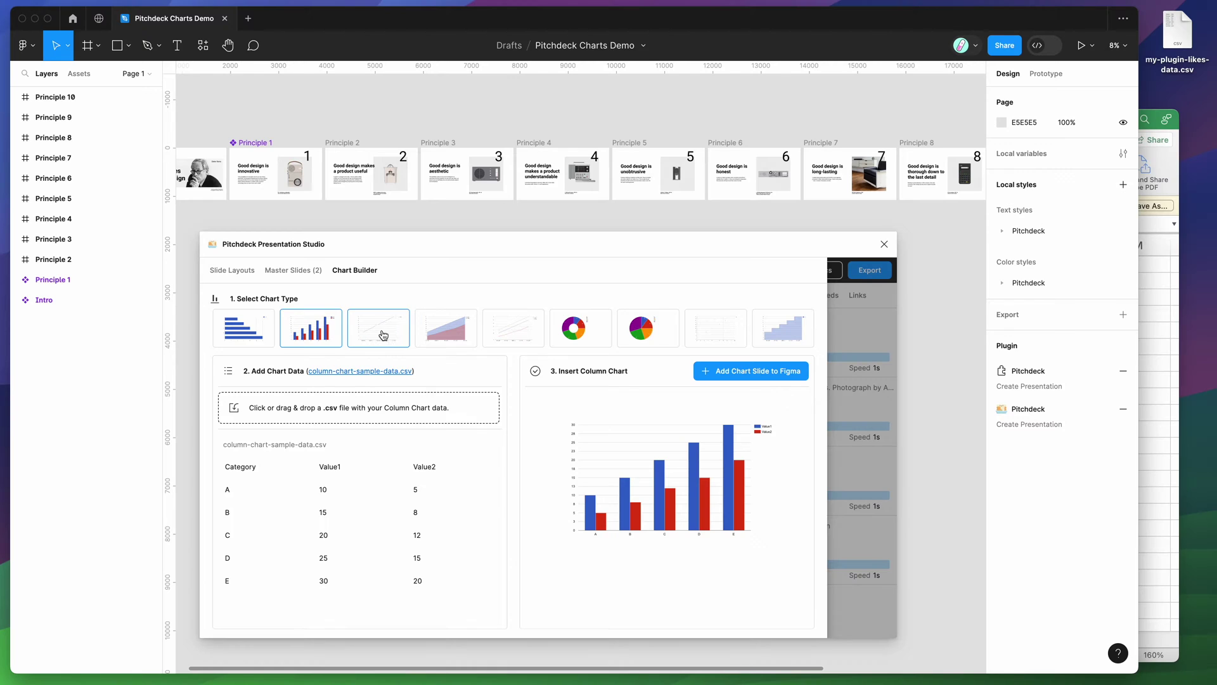
{"action": "left_click", "coordinate": [383, 335]}
{"action": "left_click", "coordinate": [452, 334]}
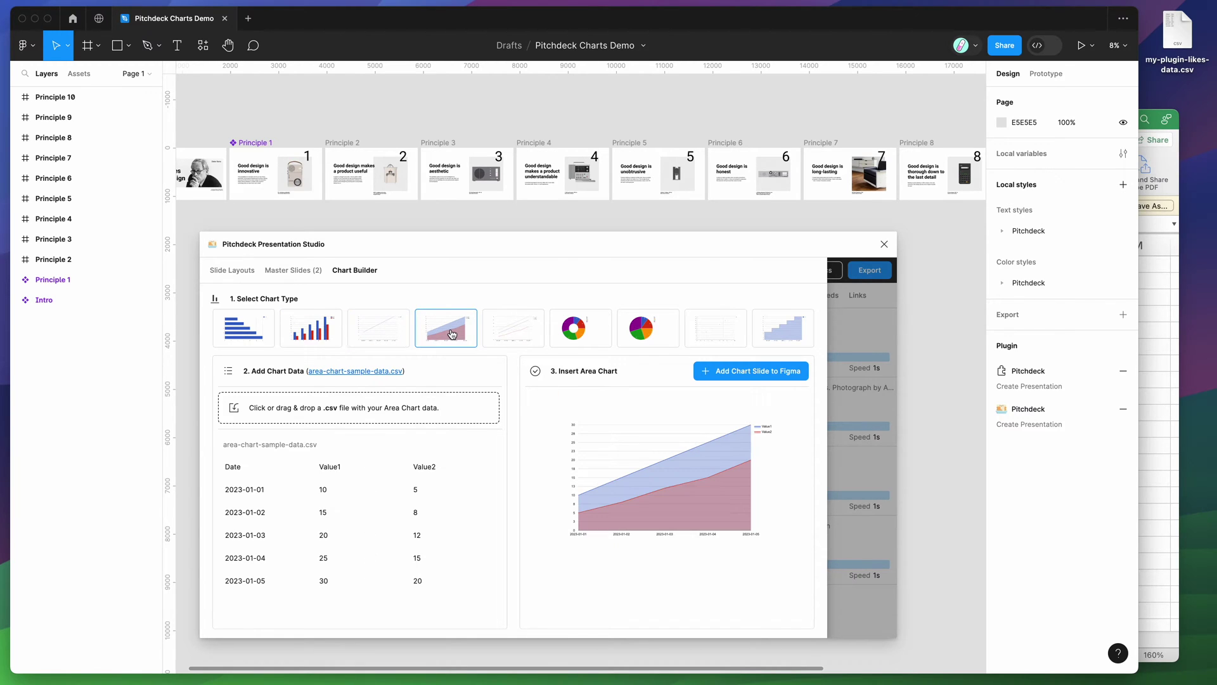
{"action": "left_click", "coordinate": [509, 327]}
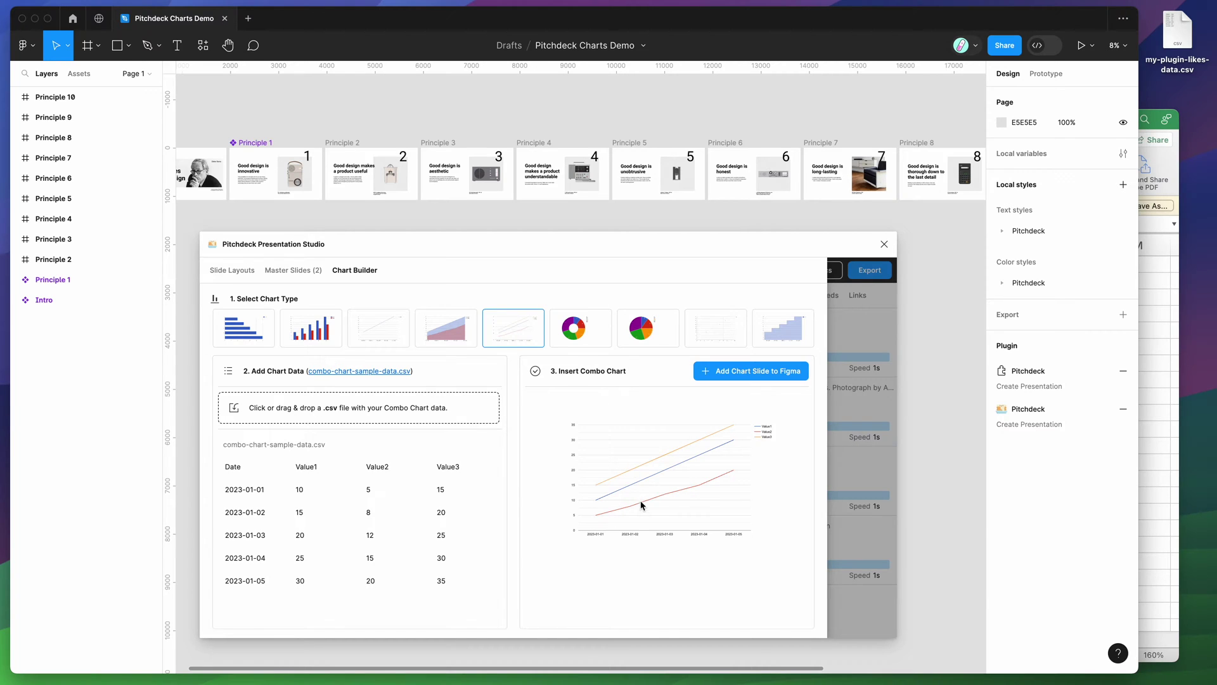
{"action": "left_click", "coordinate": [577, 339]}
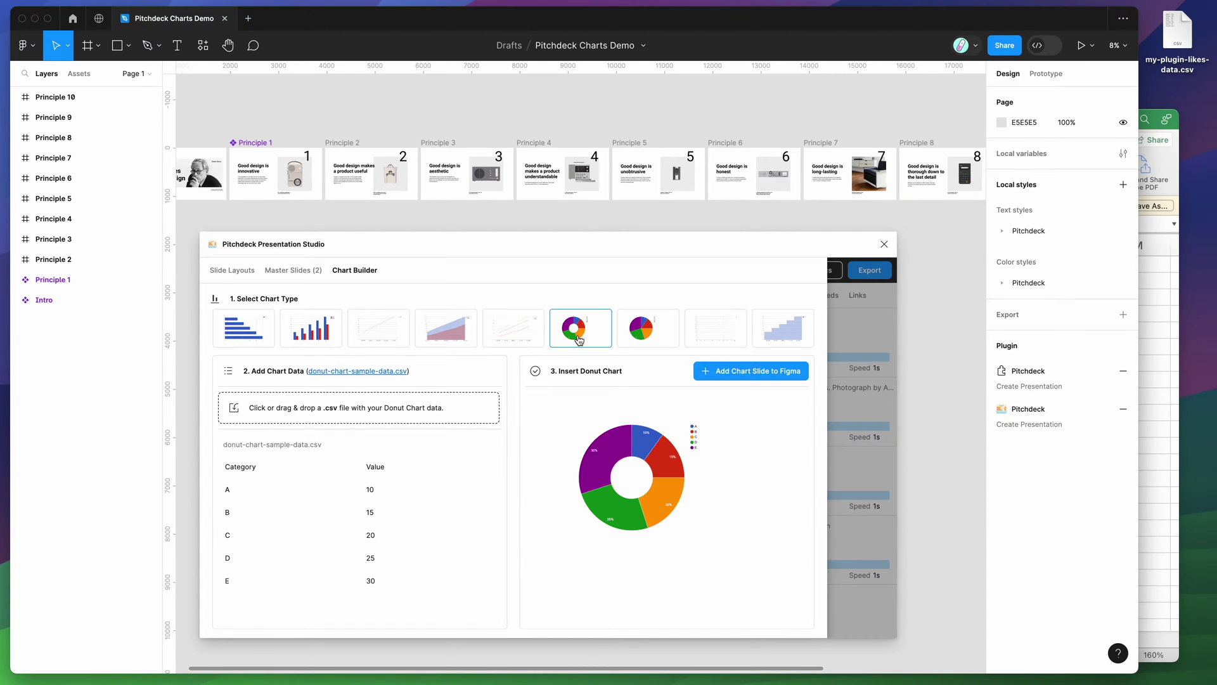
{"action": "left_click", "coordinate": [642, 338]}
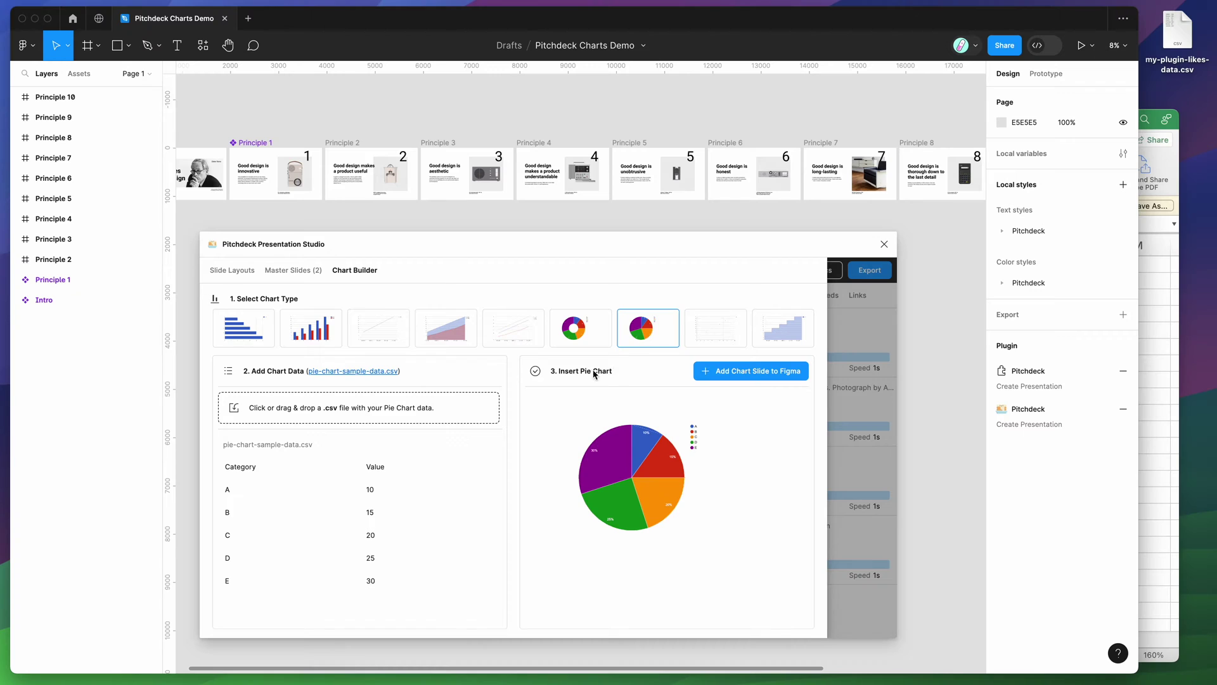
{"action": "left_click", "coordinate": [716, 344]}
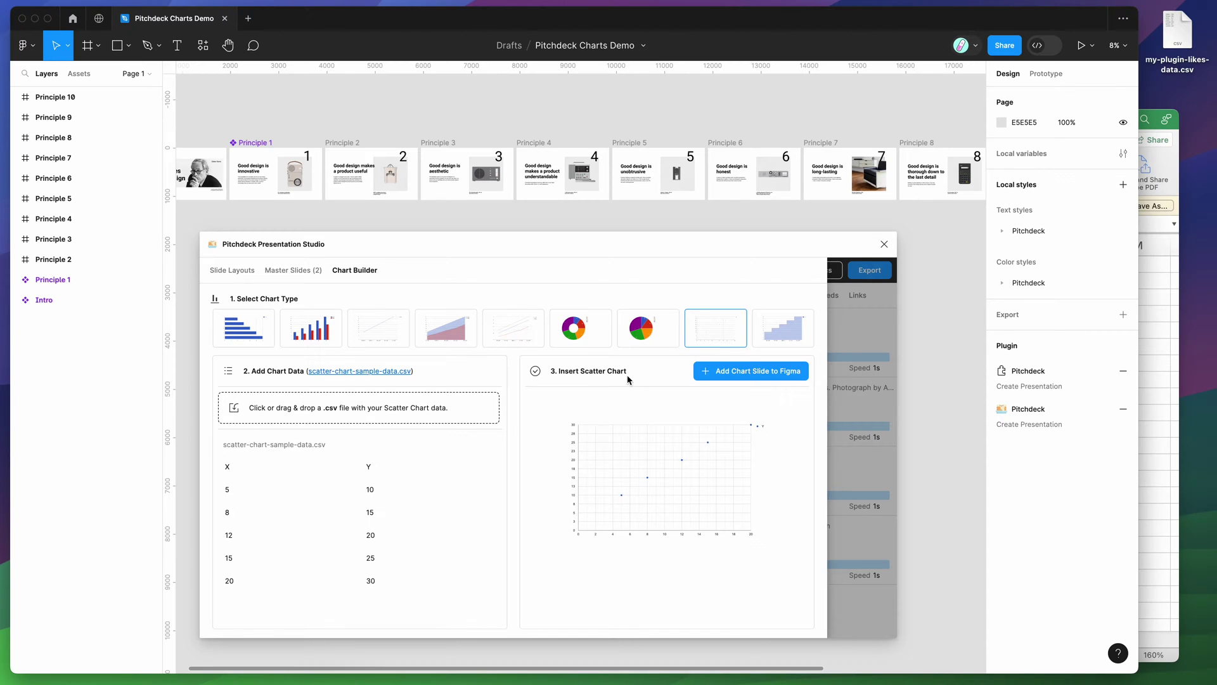
{"action": "left_click", "coordinate": [789, 338]}
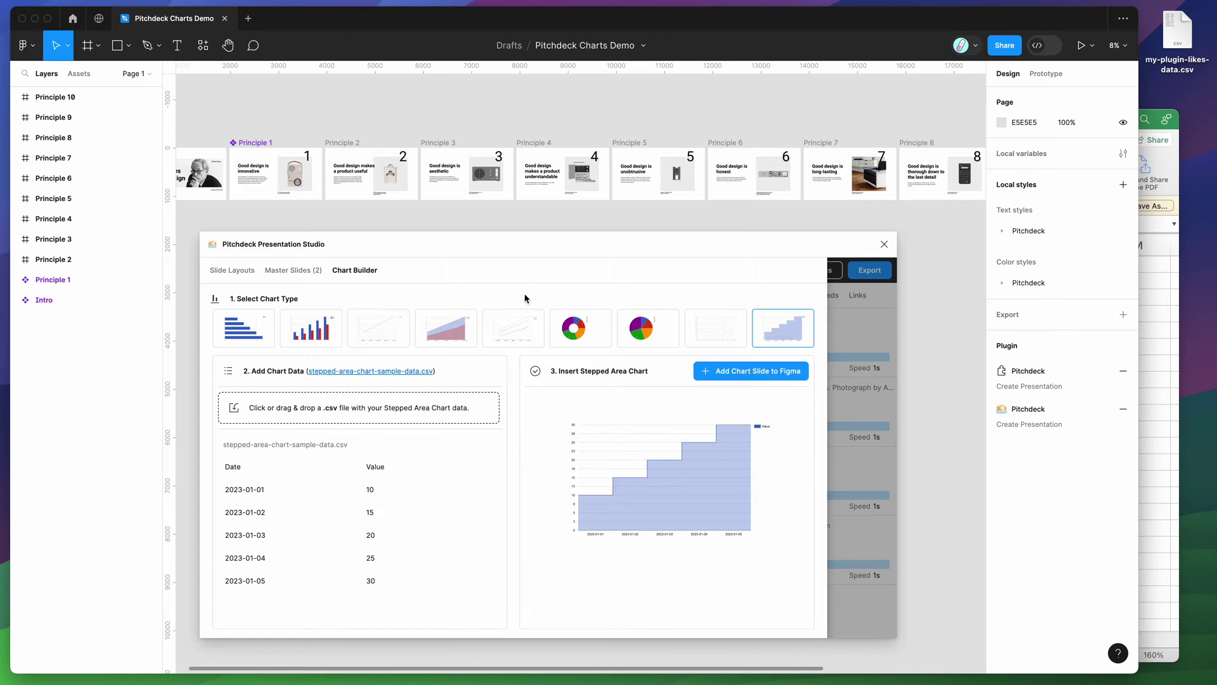
- Compare the bar, line, area and combo previews again, then choose Bar Chart
{"action": "left_click", "coordinate": [267, 331]}
{"action": "left_click", "coordinate": [374, 334]}
{"action": "left_click", "coordinate": [445, 334]}
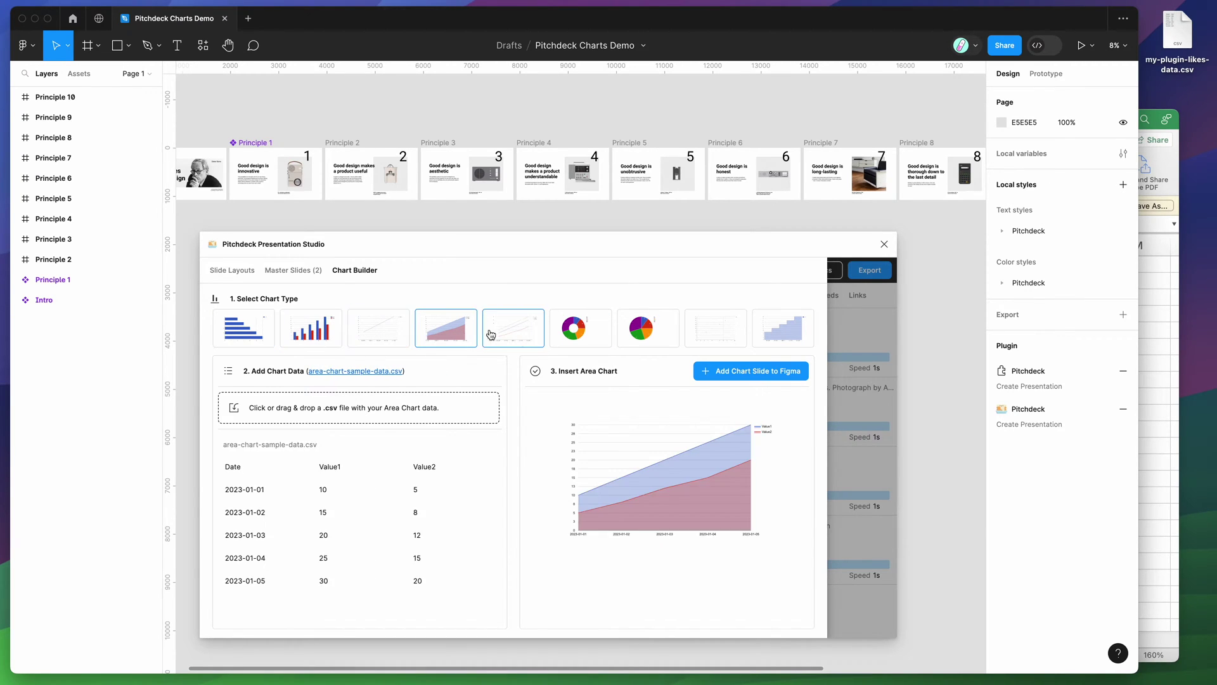
{"action": "left_click", "coordinate": [514, 335]}
{"action": "left_click", "coordinate": [251, 334]}
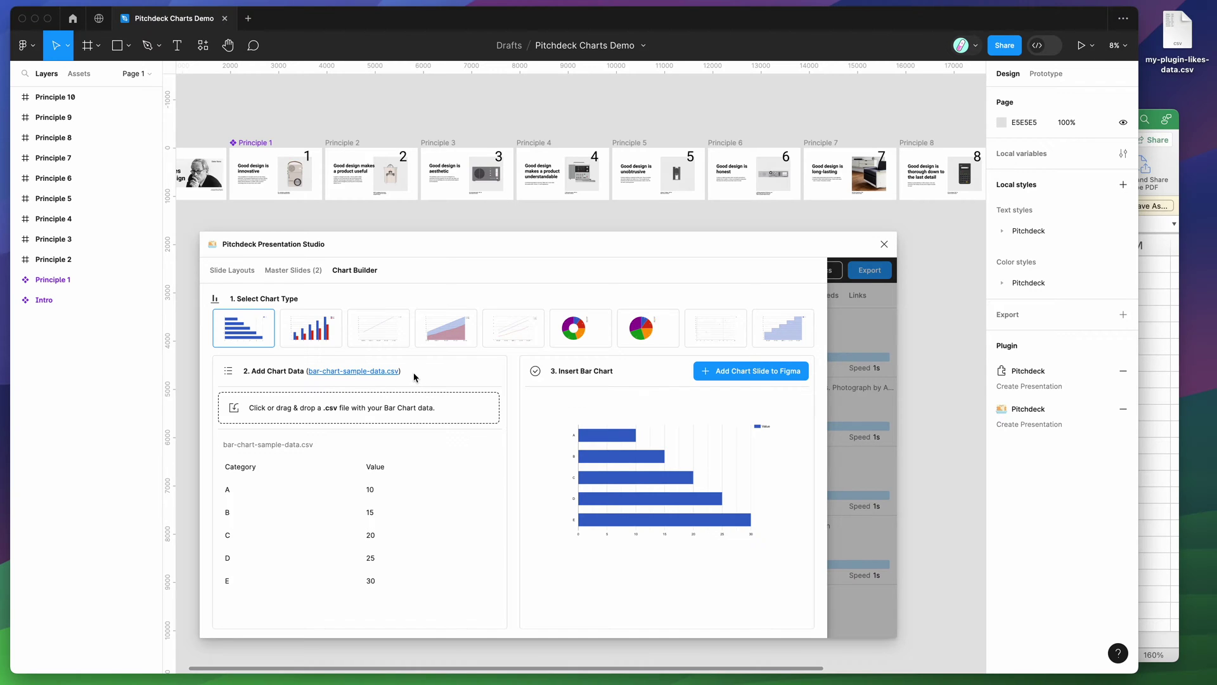
- Re-preview the column, line, area and combo charts, then reselect Bar Chart with its A–E sample data
{"action": "left_click", "coordinate": [322, 343]}
{"action": "left_click", "coordinate": [376, 339]}
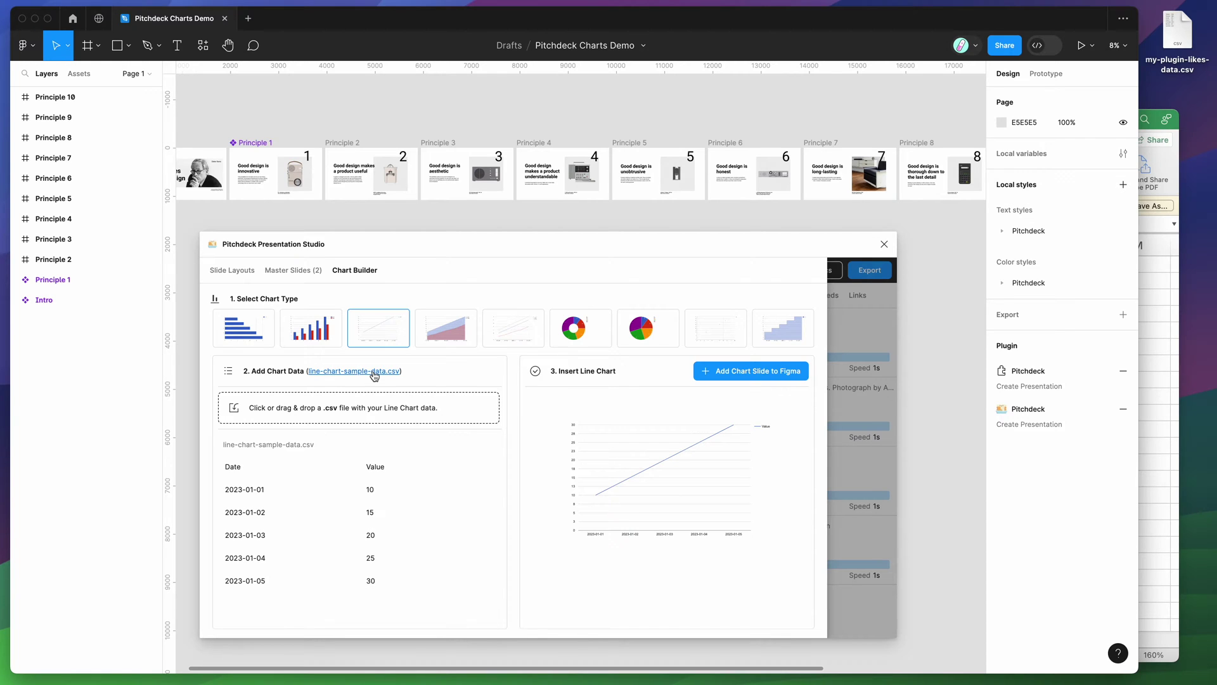
{"action": "left_click", "coordinate": [436, 340]}
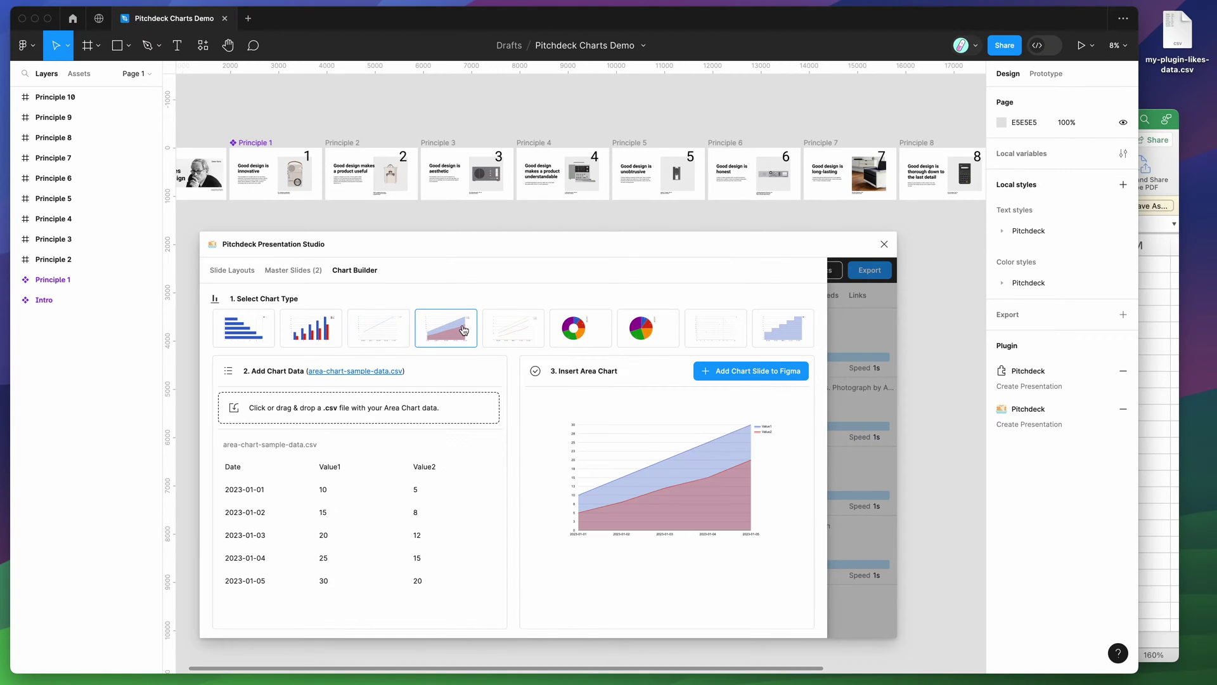
{"action": "left_click", "coordinate": [514, 332]}
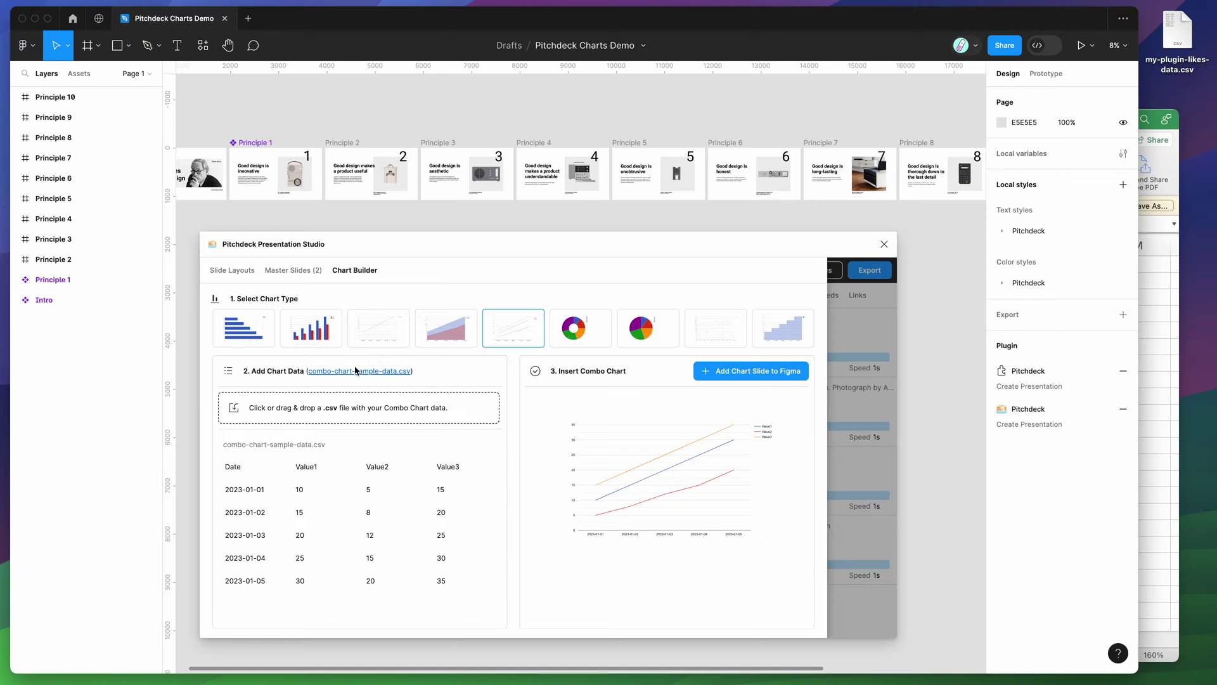
{"action": "left_click", "coordinate": [244, 335]}
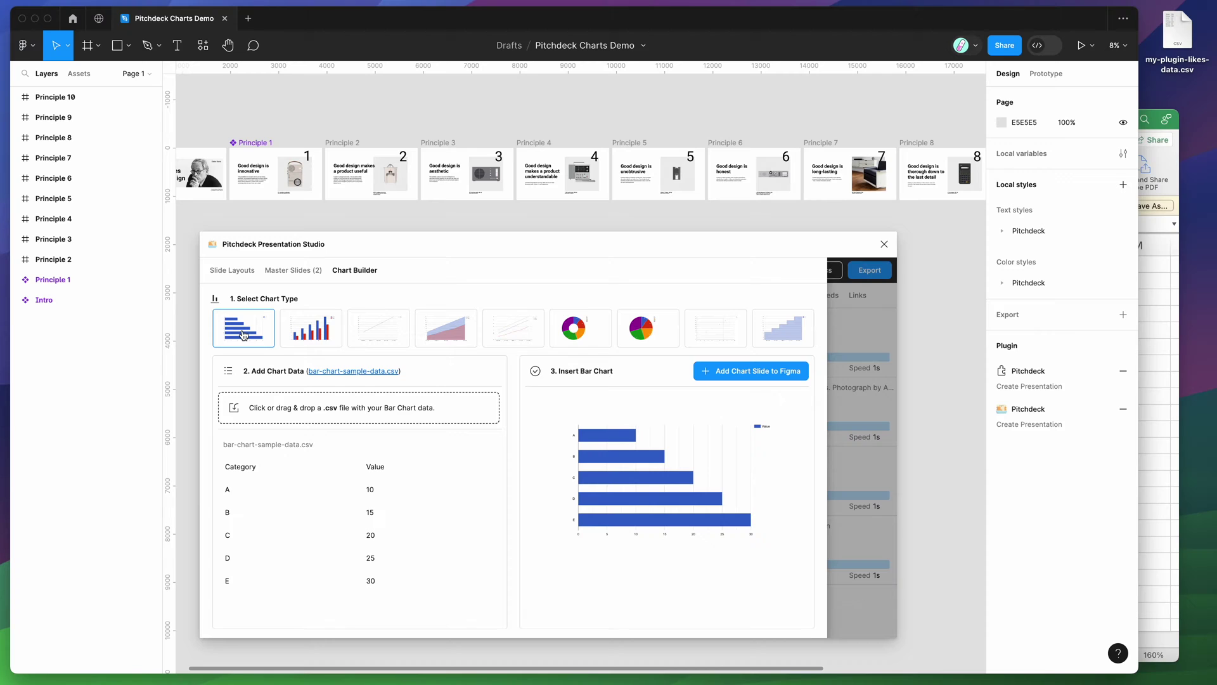
- Save bar-chart-sample-data.csv to the Desktop and open it in Microsoft Excel
{"action": "left_click", "coordinate": [366, 371]}
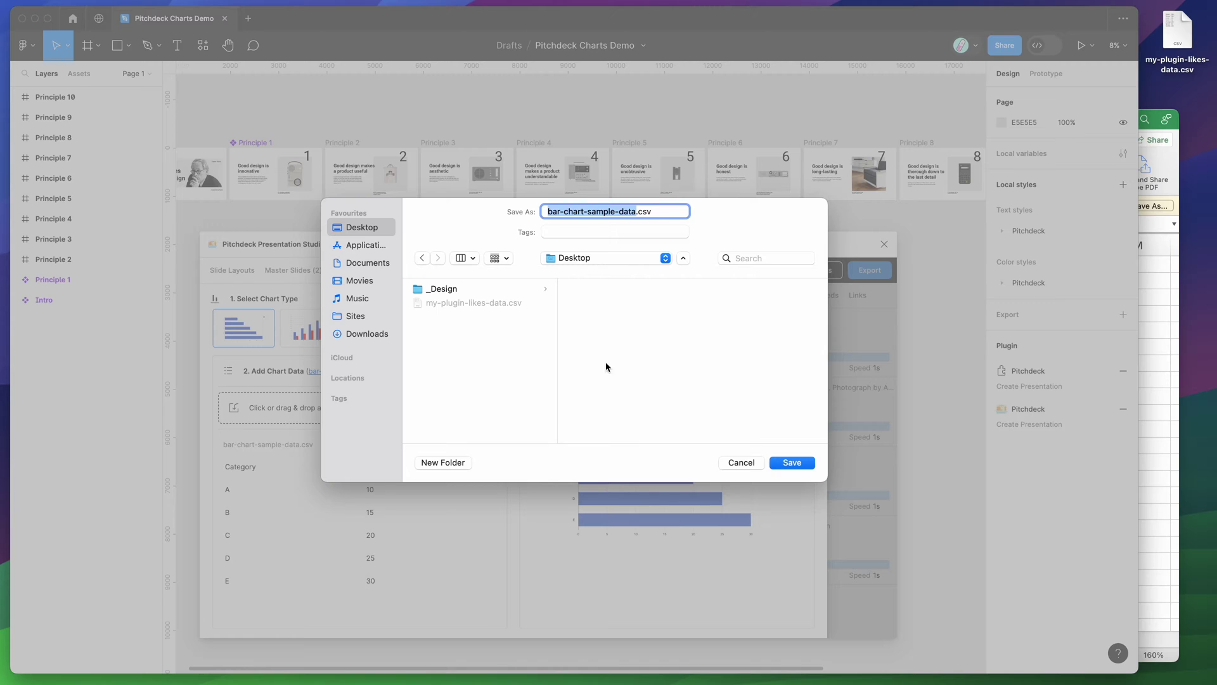
{"action": "left_click", "coordinate": [796, 463]}
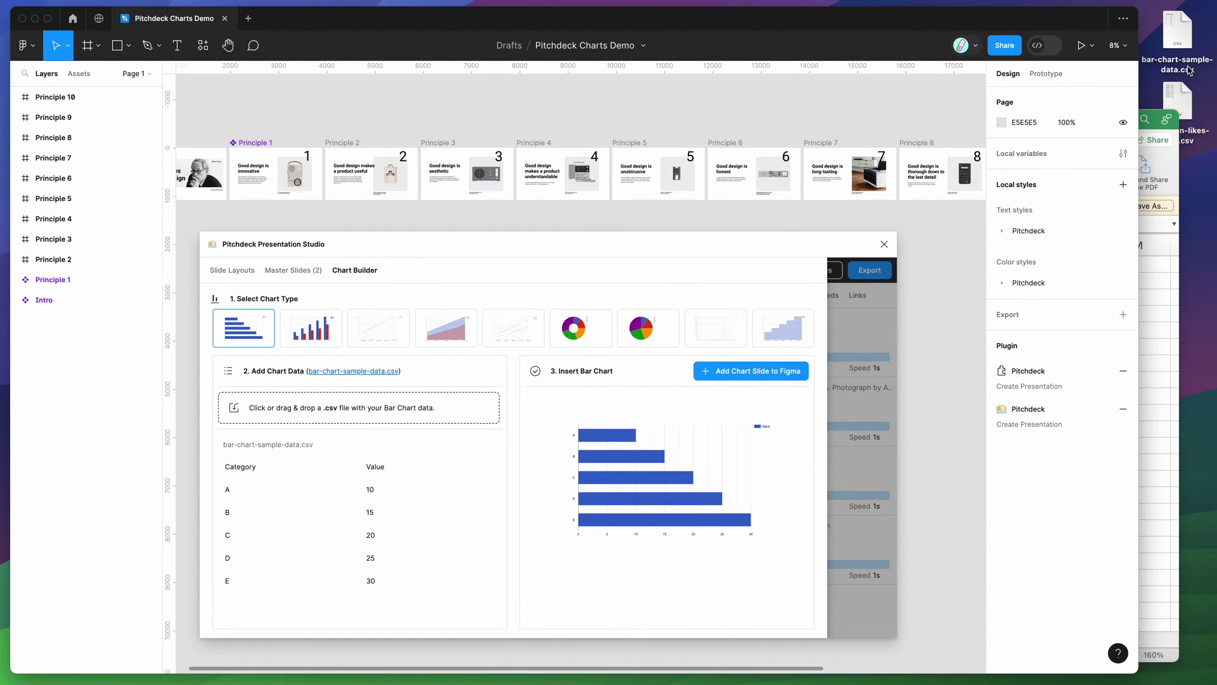
{"action": "left_click", "coordinate": [1184, 62]}
{"action": "right_click", "coordinate": [1180, 48]}
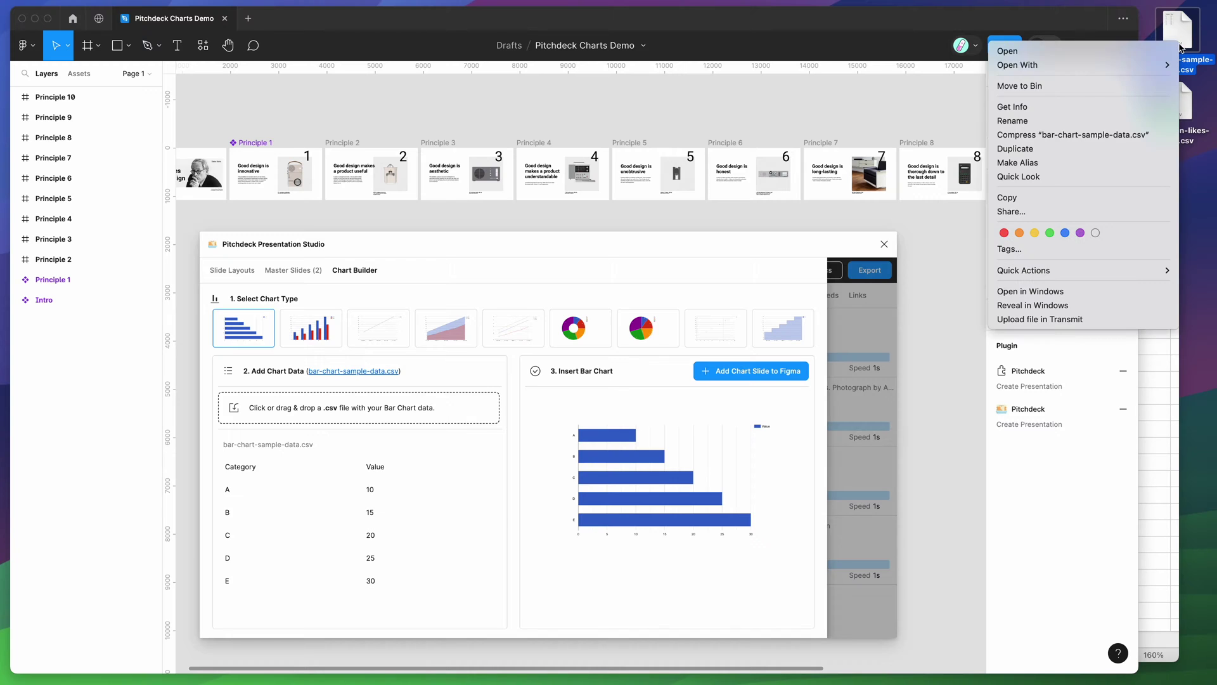
{"action": "mouse_move", "coordinate": [1142, 65]}
{"action": "left_click", "coordinate": [908, 158]}
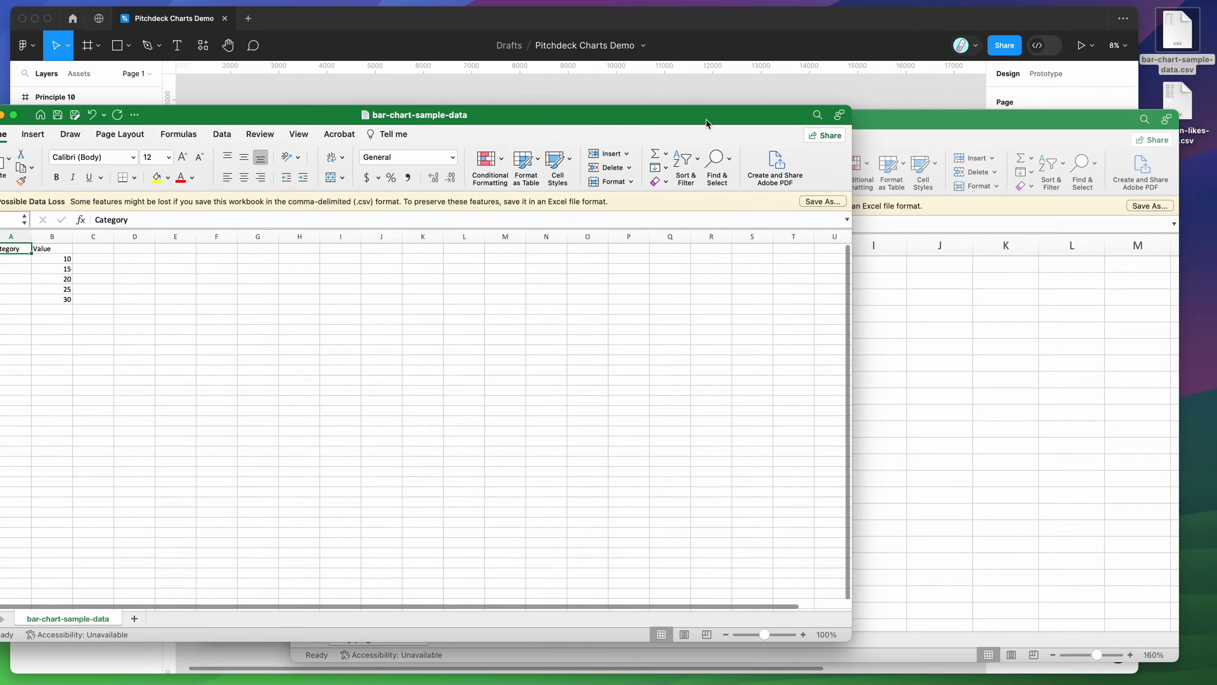
- Reposition and zoom in the sample workbook, minimizing the likes-data workbook
{"action": "left_click_drag", "start_coordinate": [707, 123], "coordinate": [898, 112]}
{"action": "left_click", "coordinate": [995, 623]}
{"action": "left_click", "coordinate": [995, 623]}
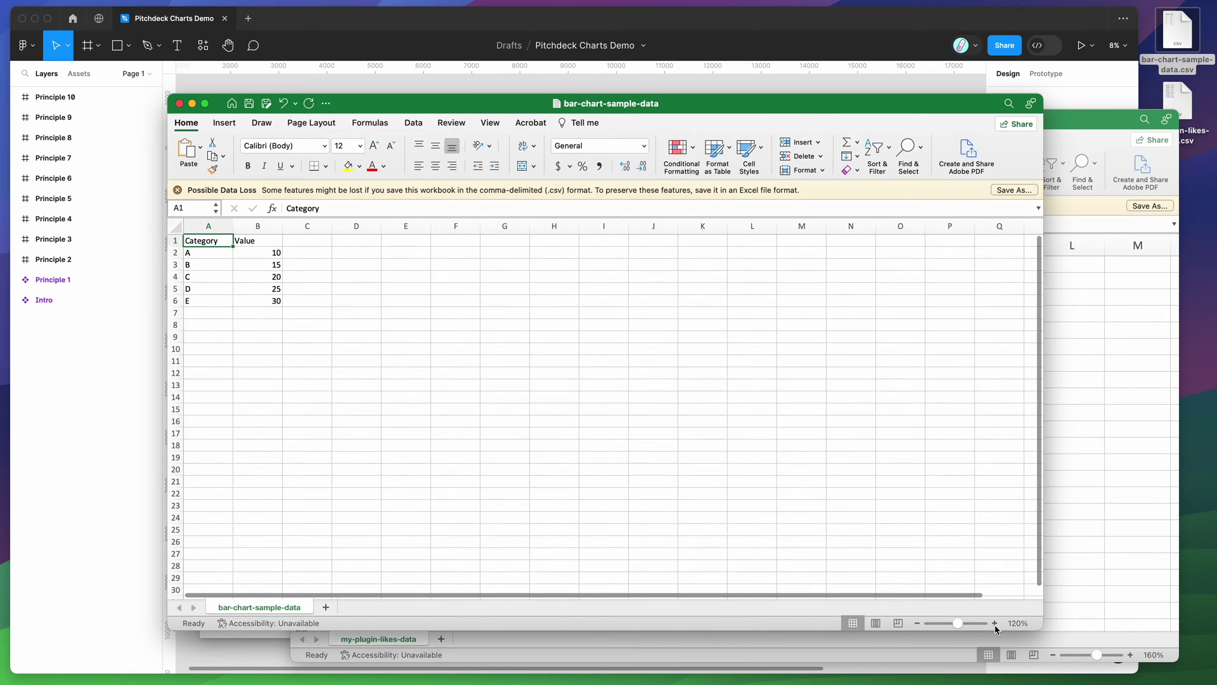
{"action": "left_click", "coordinate": [995, 624]}
{"action": "left_click", "coordinate": [995, 623]}
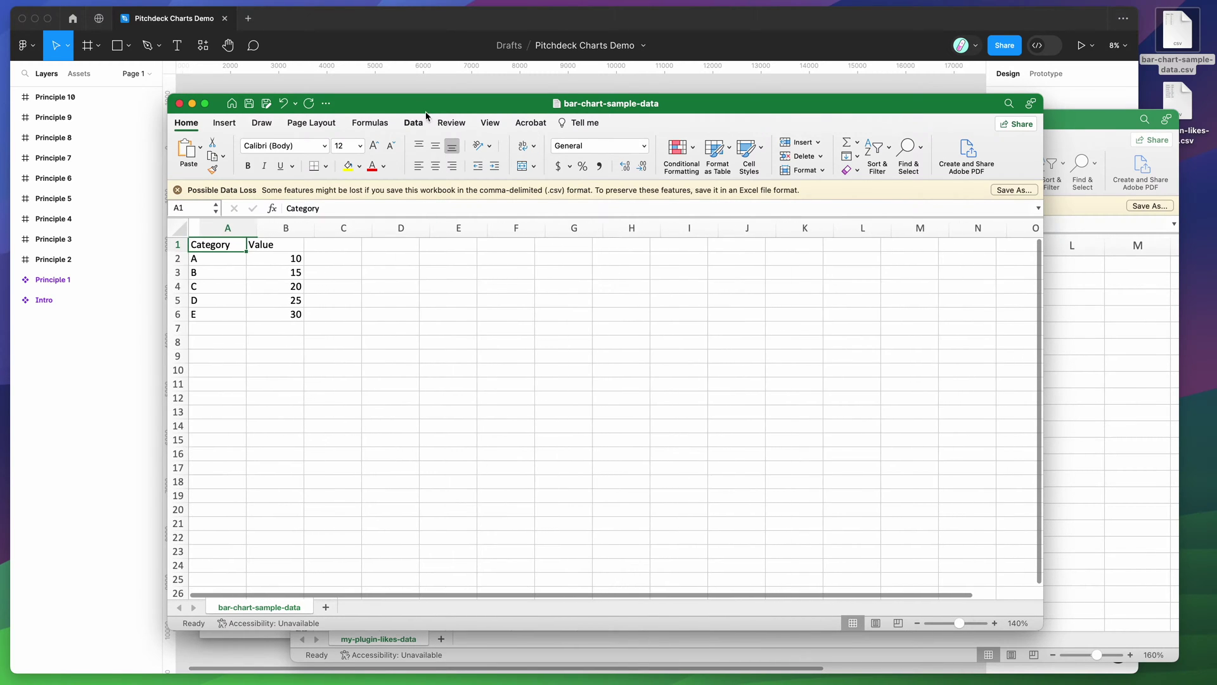
{"action": "left_click_drag", "start_coordinate": [275, 112], "coordinate": [542, 120]}
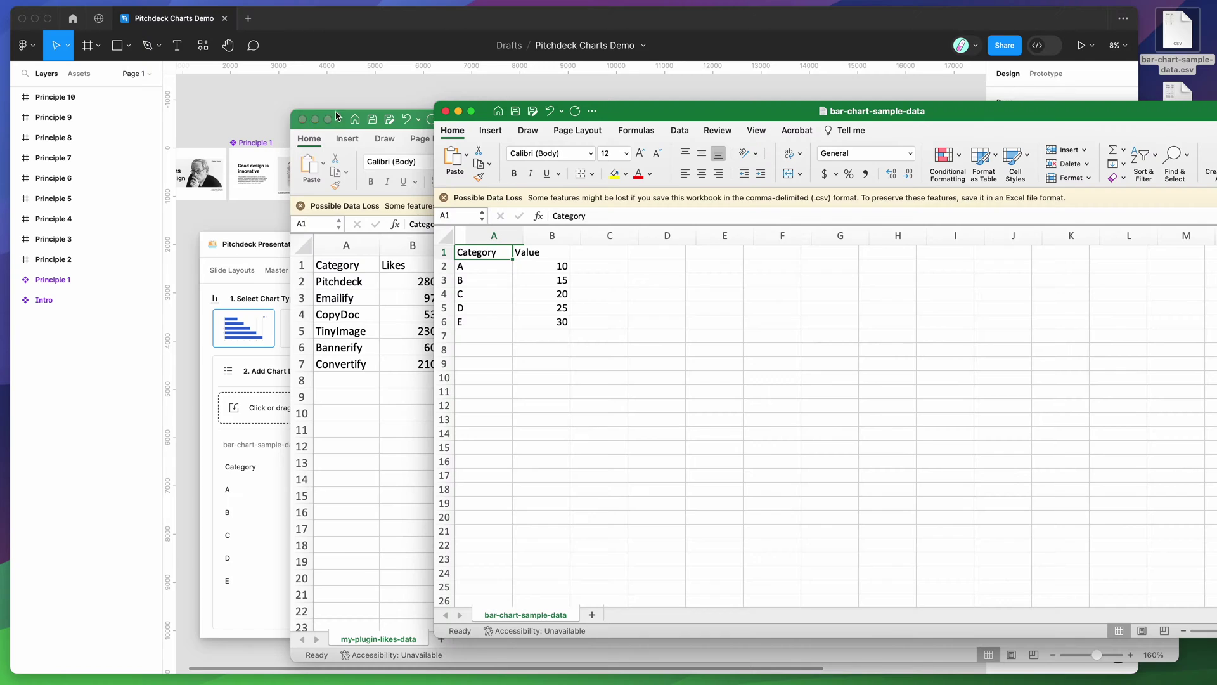
{"action": "left_click", "coordinate": [316, 120]}
{"action": "left_click_drag", "start_coordinate": [653, 114], "coordinate": [690, 143]}
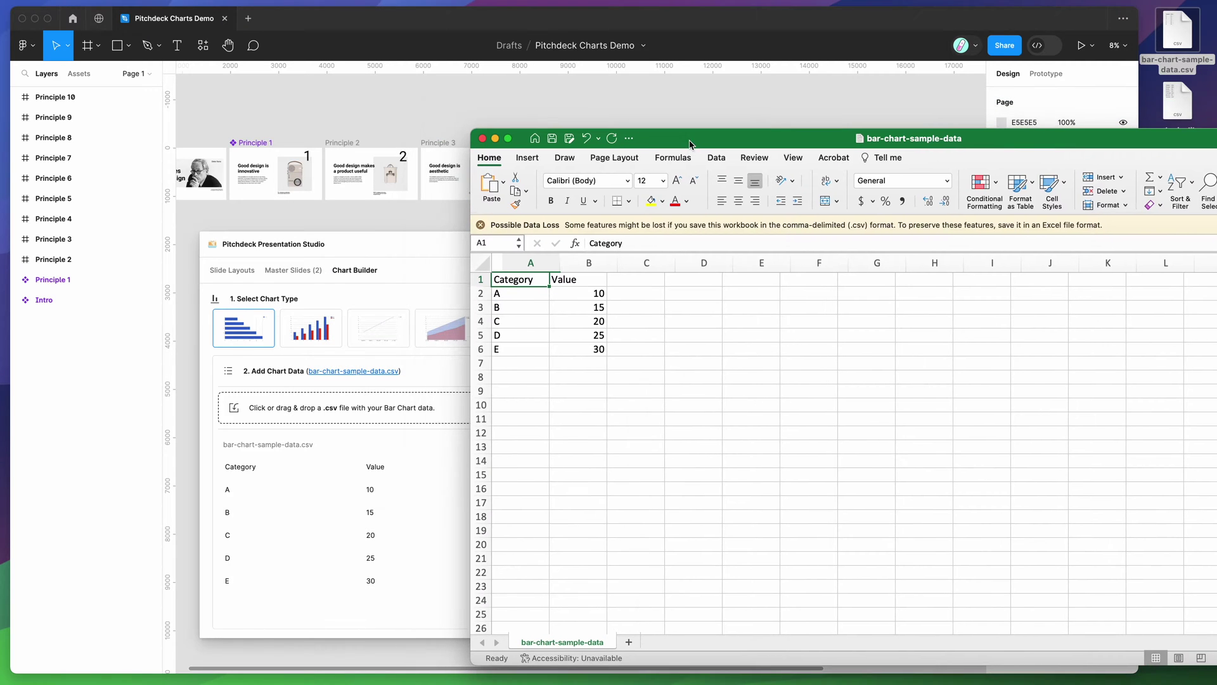
- Inspect the Category/Value headers and letters A–E, then select values 10–30 in B2:B6
{"action": "left_click", "coordinate": [482, 279]}
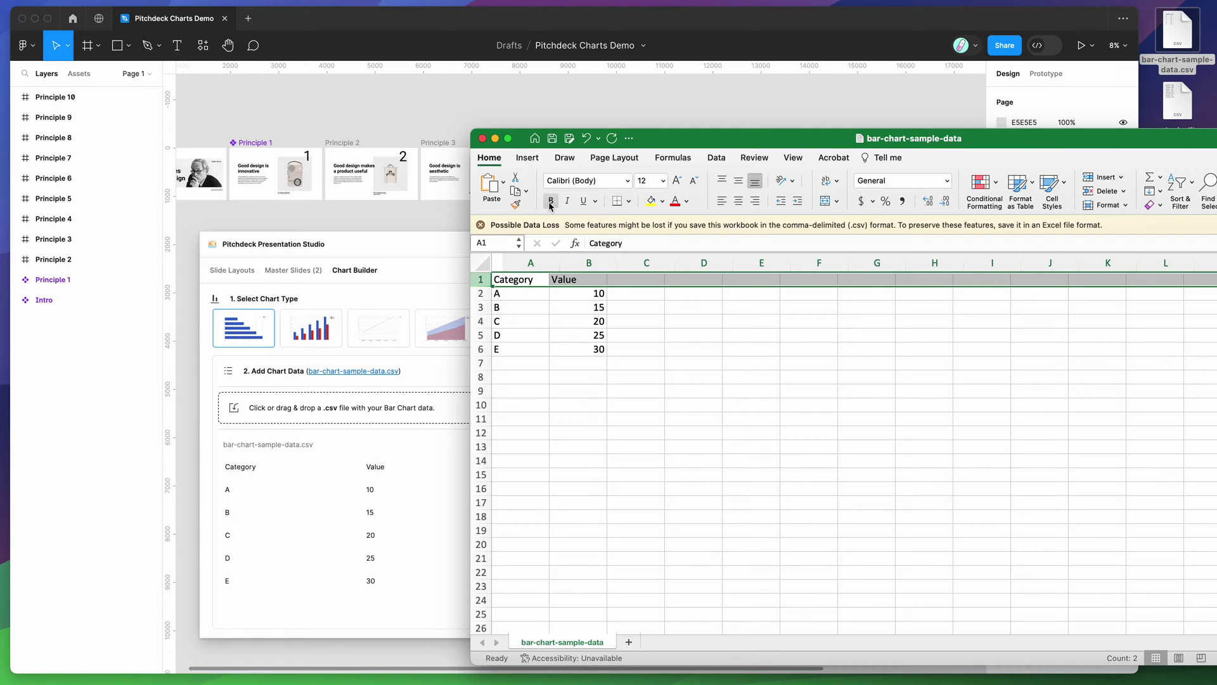
{"action": "left_click", "coordinate": [532, 280]}
{"action": "left_click", "coordinate": [558, 281]}
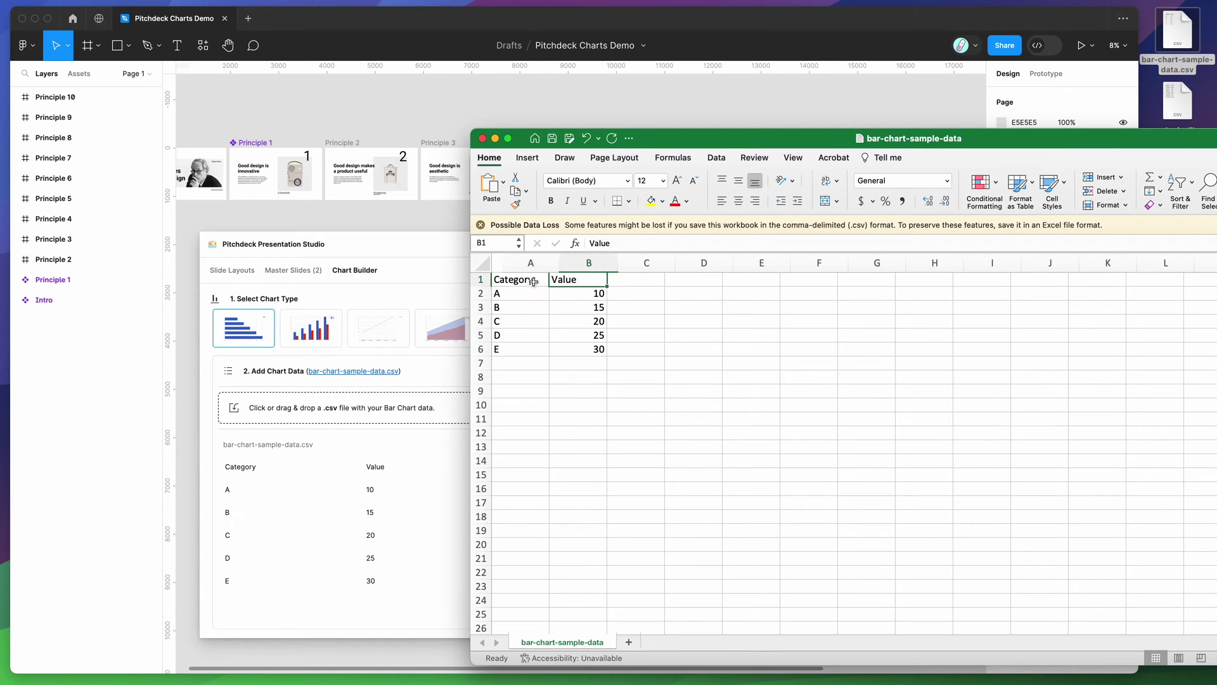
{"action": "left_click", "coordinate": [548, 283]}
{"action": "left_click", "coordinate": [567, 281]}
{"action": "left_click", "coordinate": [530, 281]}
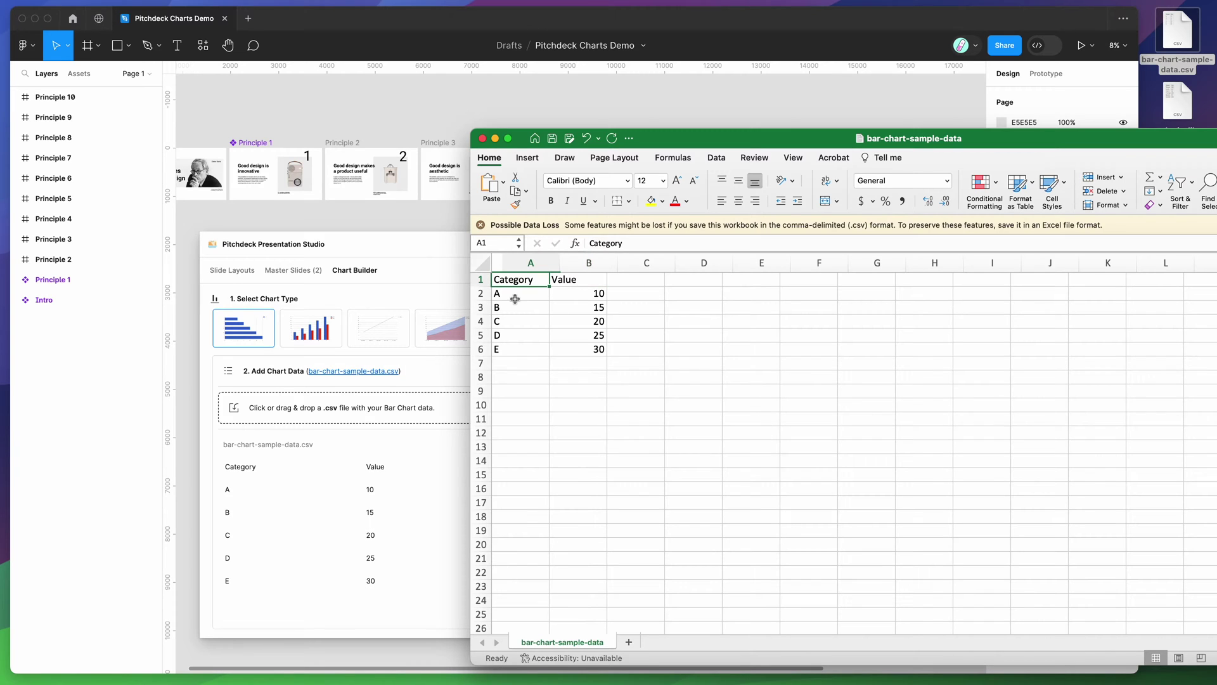
{"action": "left_click", "coordinate": [515, 293]}
{"action": "left_click", "coordinate": [515, 309]}
{"action": "left_click", "coordinate": [514, 335]}
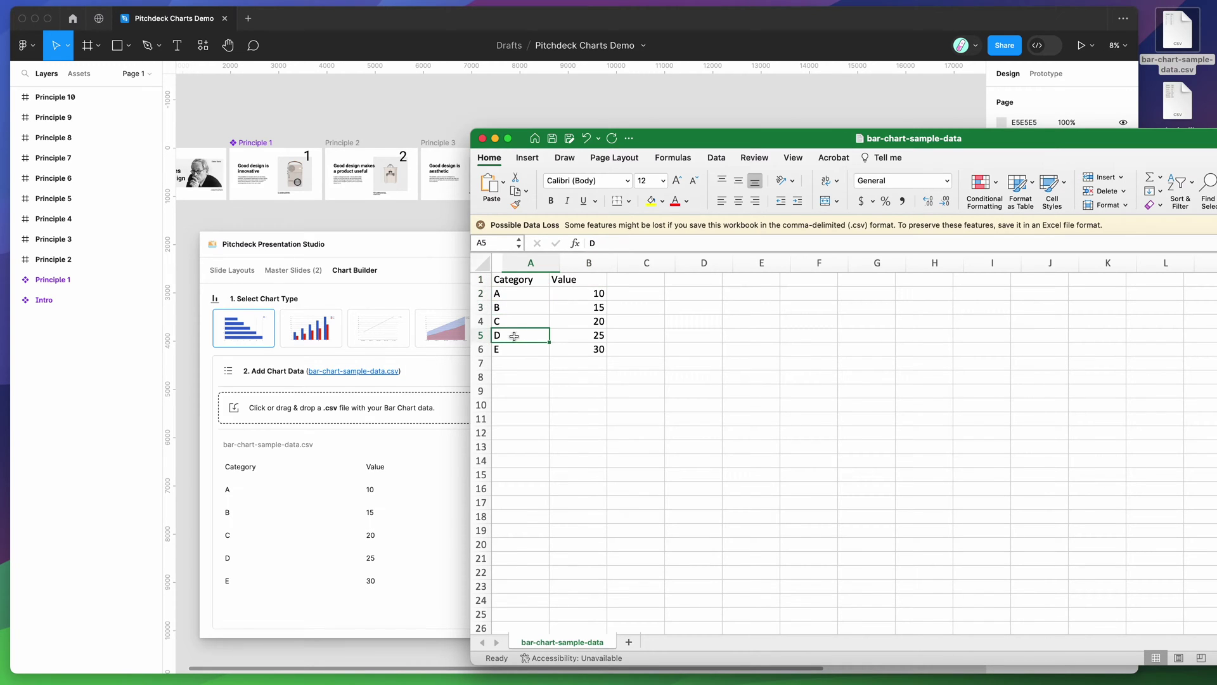
{"action": "left_click", "coordinate": [515, 312]}
{"action": "left_click_drag", "start_coordinate": [575, 295], "coordinate": [577, 350]}
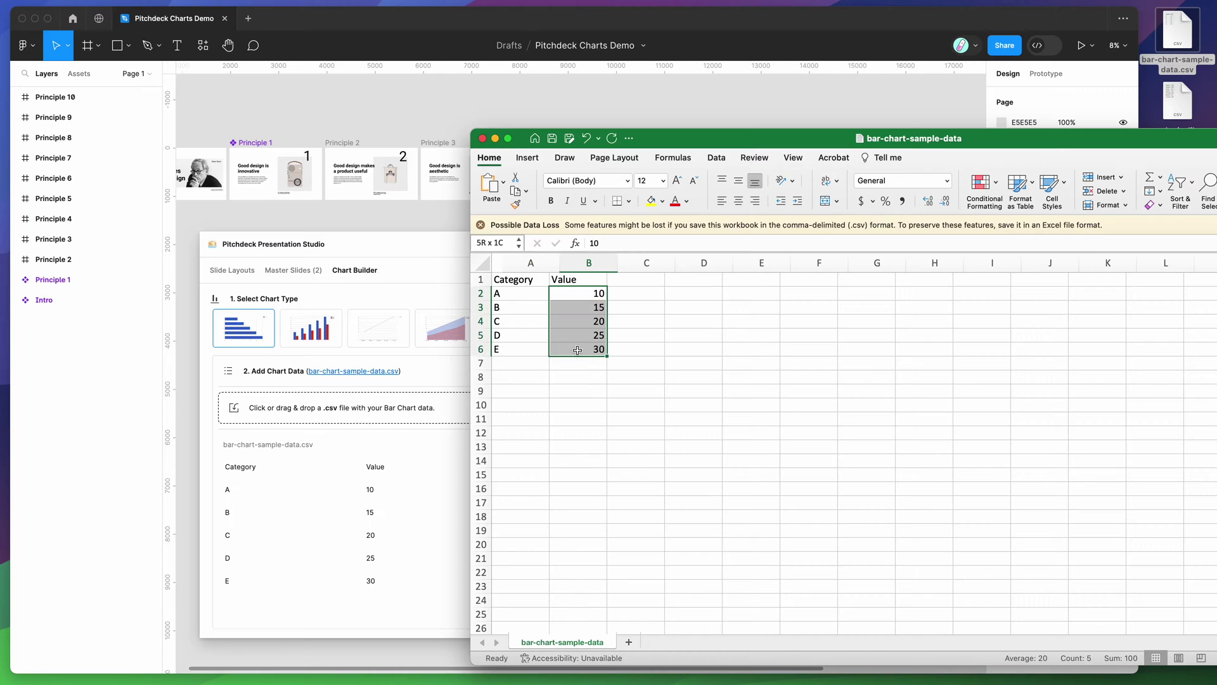
- Check Figma briefly, then bring the sample workbook back and shift it left
{"action": "left_click", "coordinate": [456, 252]}
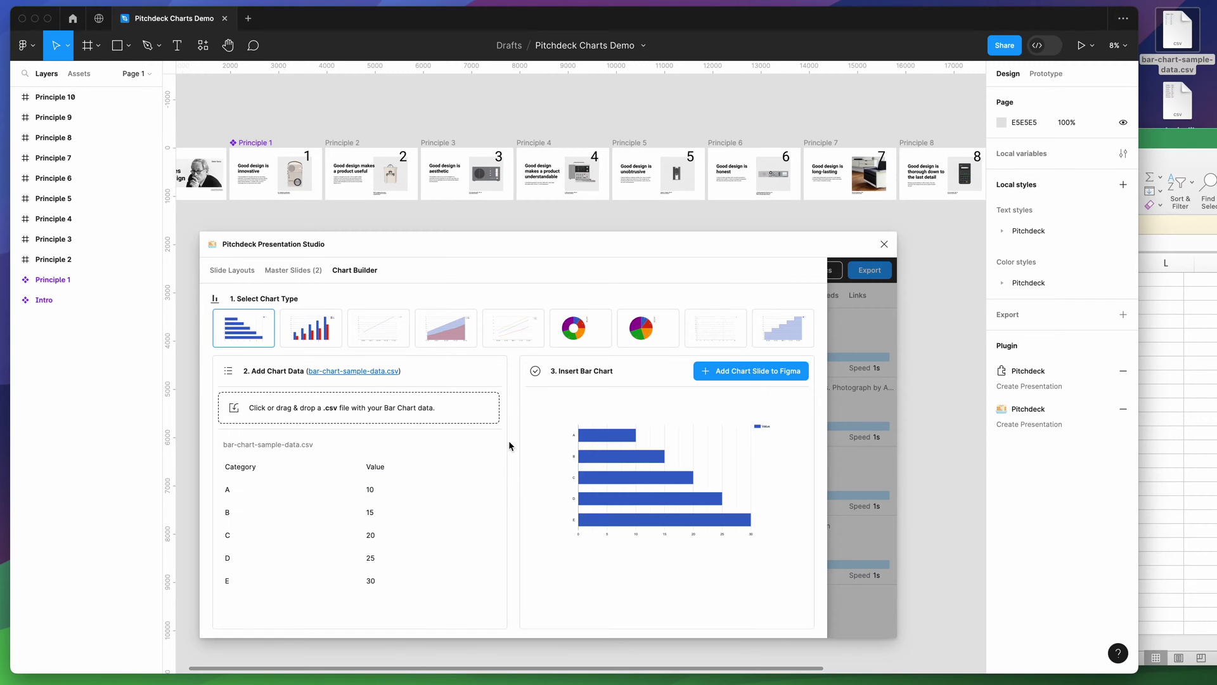
{"action": "left_click", "coordinate": [1199, 313]}
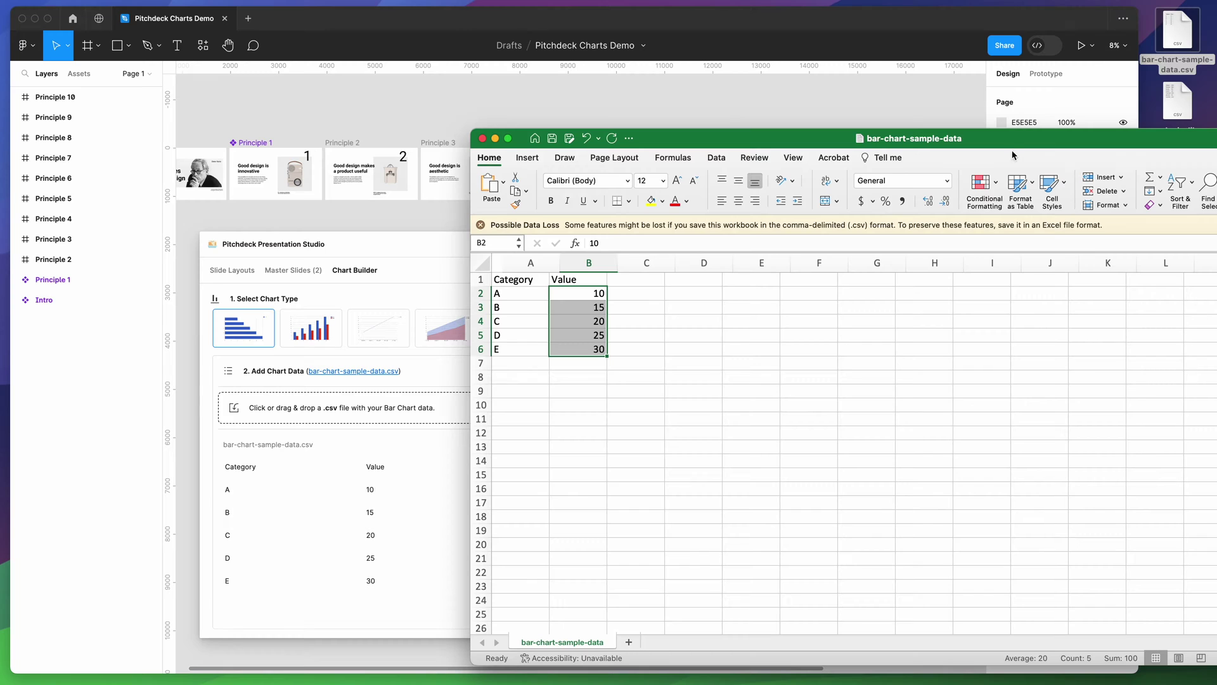
{"action": "left_click_drag", "start_coordinate": [1012, 156], "coordinate": [954, 152]}
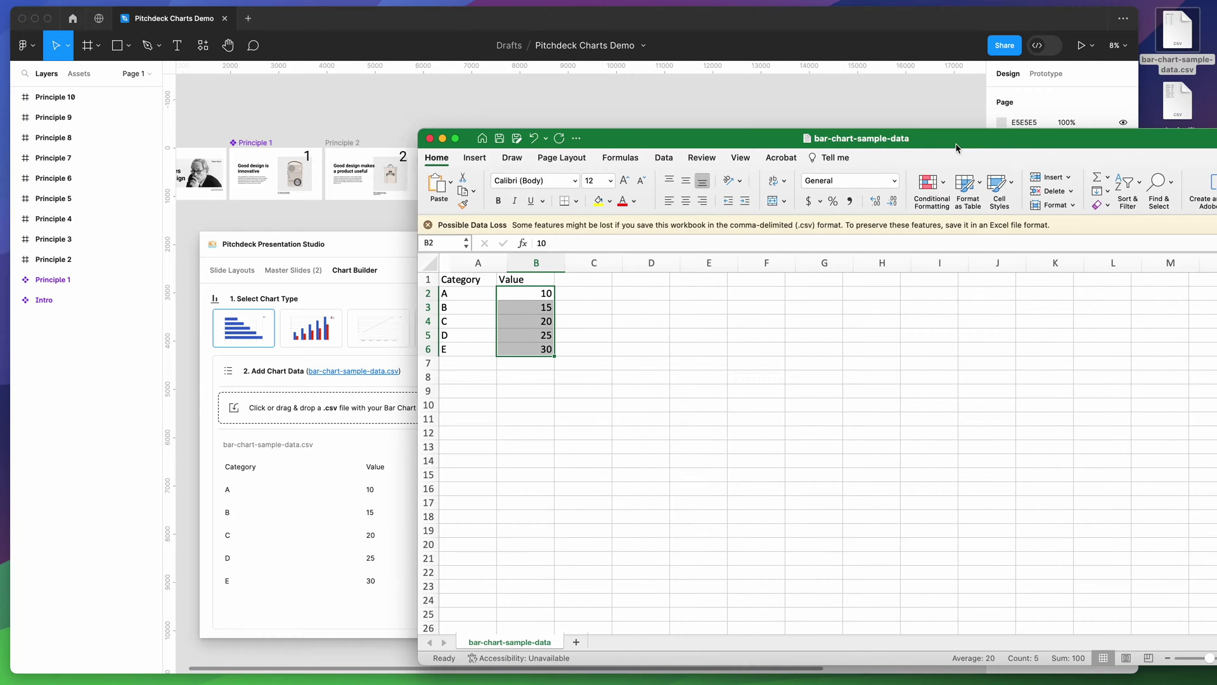
- Hide the sample workbook and open my-plugin-likes-data.csv in Microsoft Excel
{"action": "left_click", "coordinate": [437, 140]}
{"action": "right_click", "coordinate": [1192, 106]}
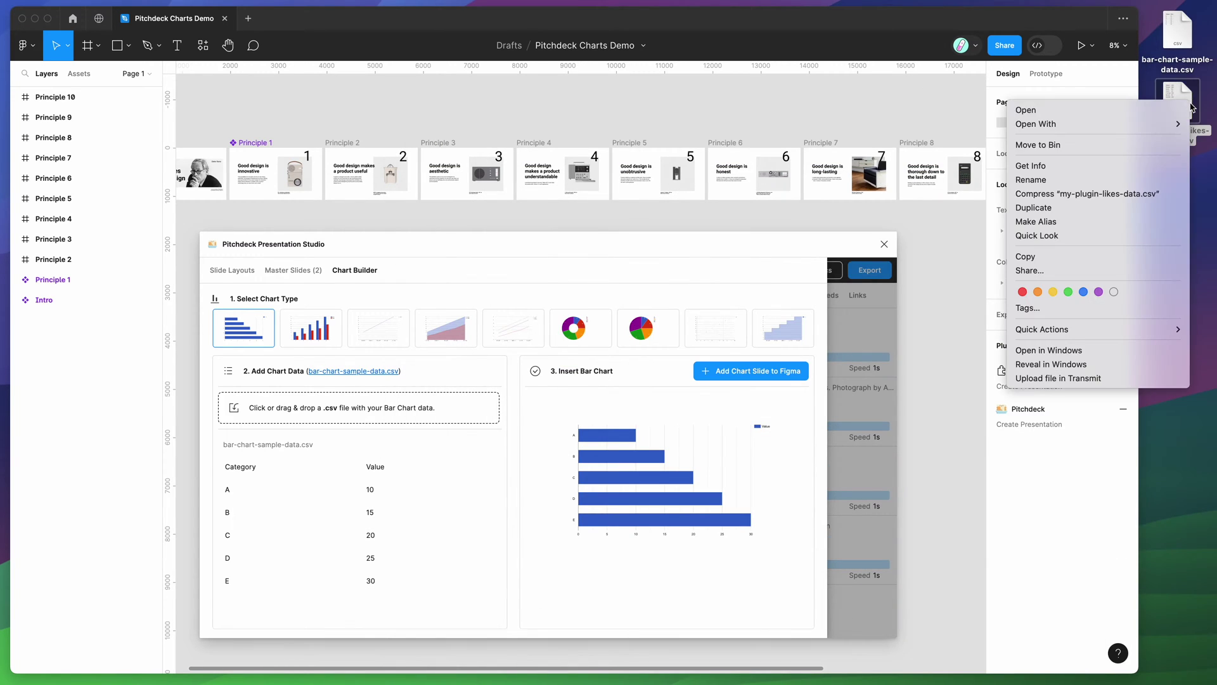
{"action": "mouse_move", "coordinate": [1154, 124]}
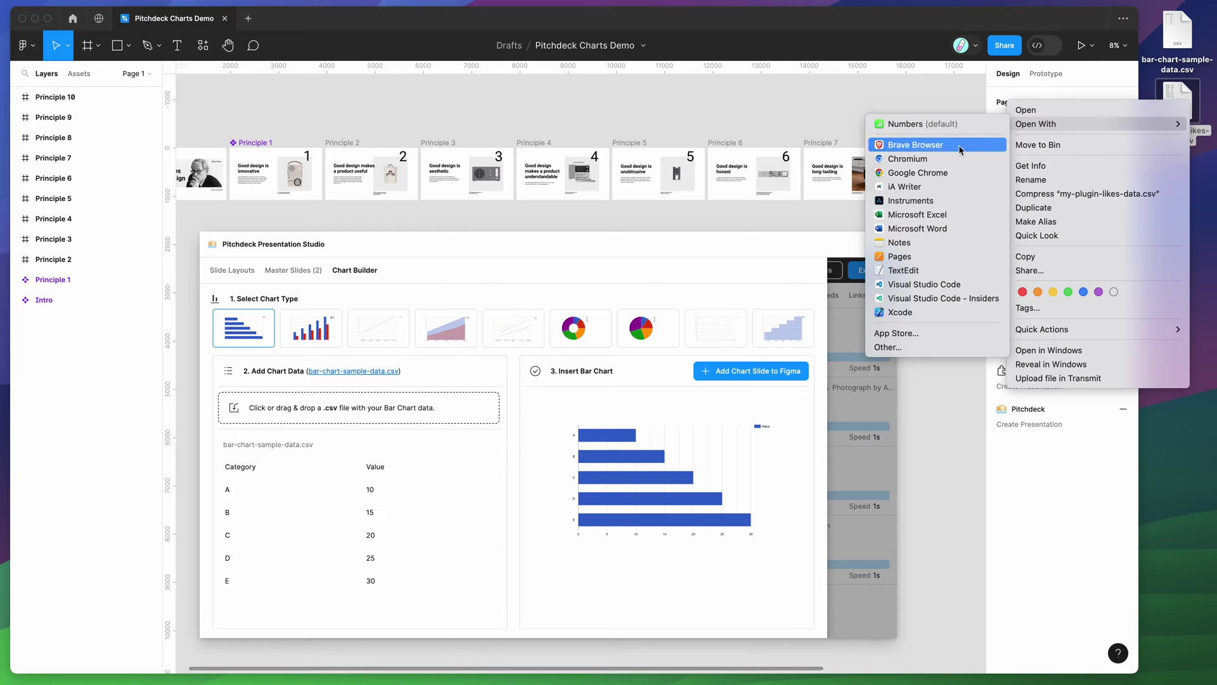
{"action": "left_click", "coordinate": [926, 214]}
{"action": "left_click_drag", "start_coordinate": [611, 119], "coordinate": [774, 118]}
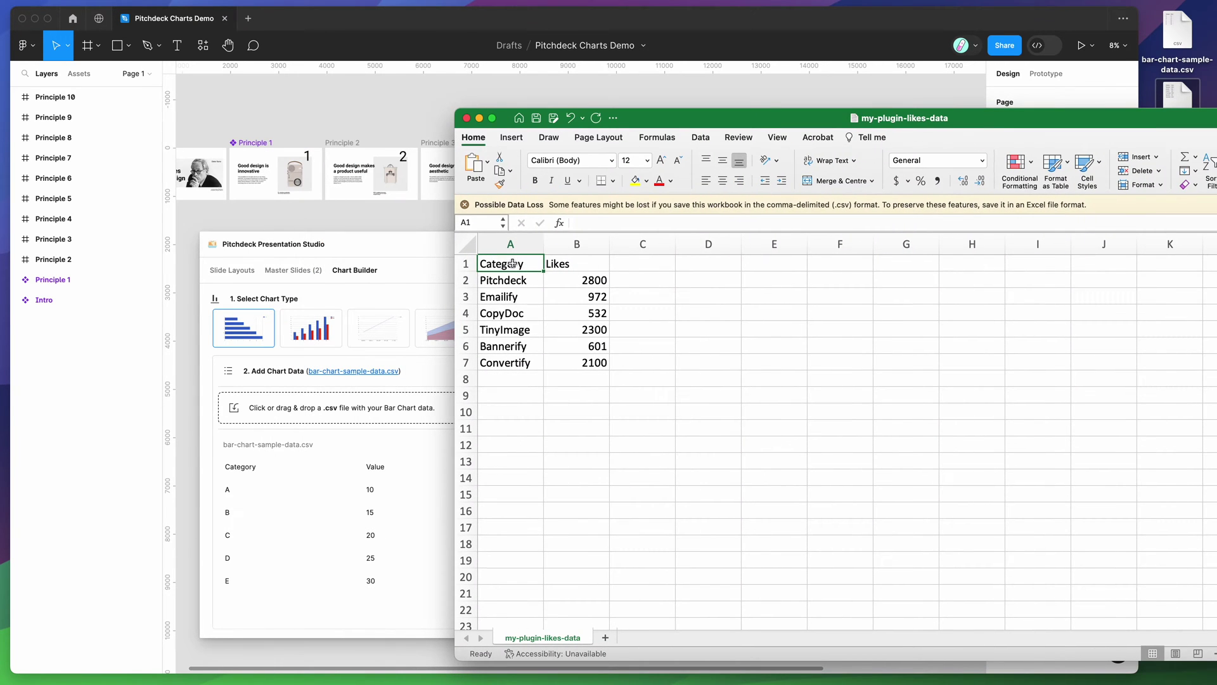
- Review the plugin names in column A and like counts in B2:B7, then hide the workbook
{"action": "left_click", "coordinate": [559, 263]}
{"action": "left_click", "coordinate": [503, 282]}
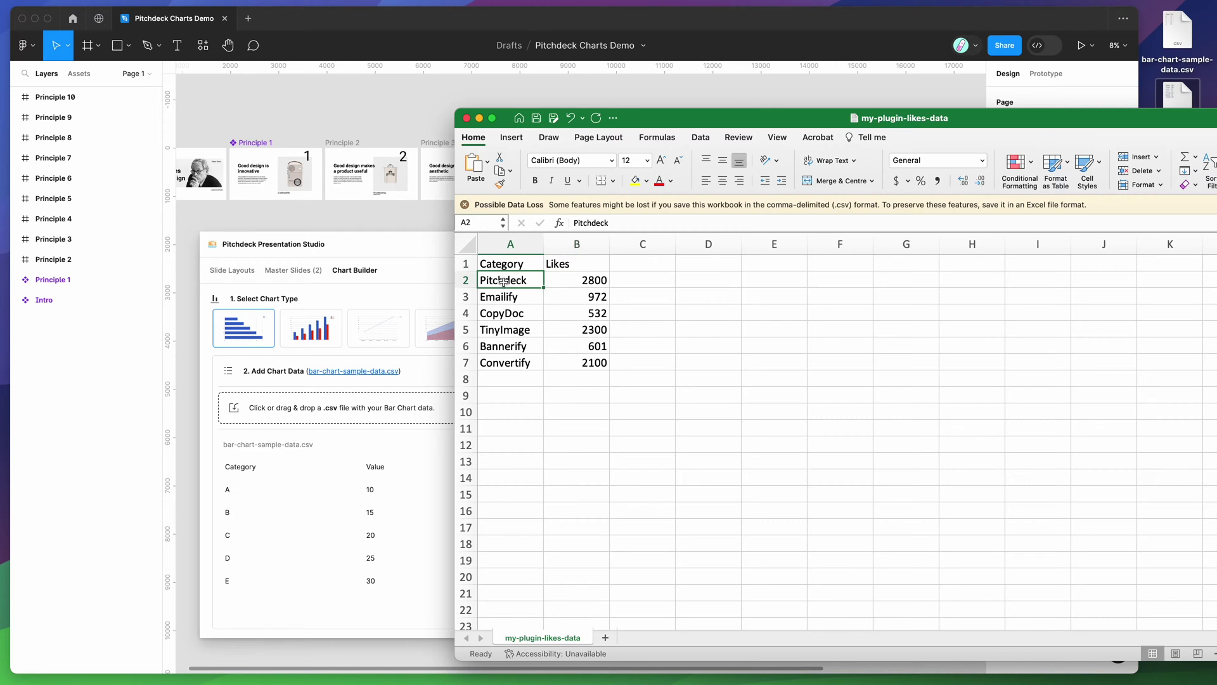
{"action": "left_click_drag", "start_coordinate": [511, 296], "coordinate": [516, 358]}
{"action": "left_click_drag", "start_coordinate": [576, 281], "coordinate": [582, 357]}
{"action": "left_click", "coordinate": [513, 284]}
{"action": "key", "text": "Down"}
{"action": "key", "text": "Down"}
{"action": "key", "text": "Down"}
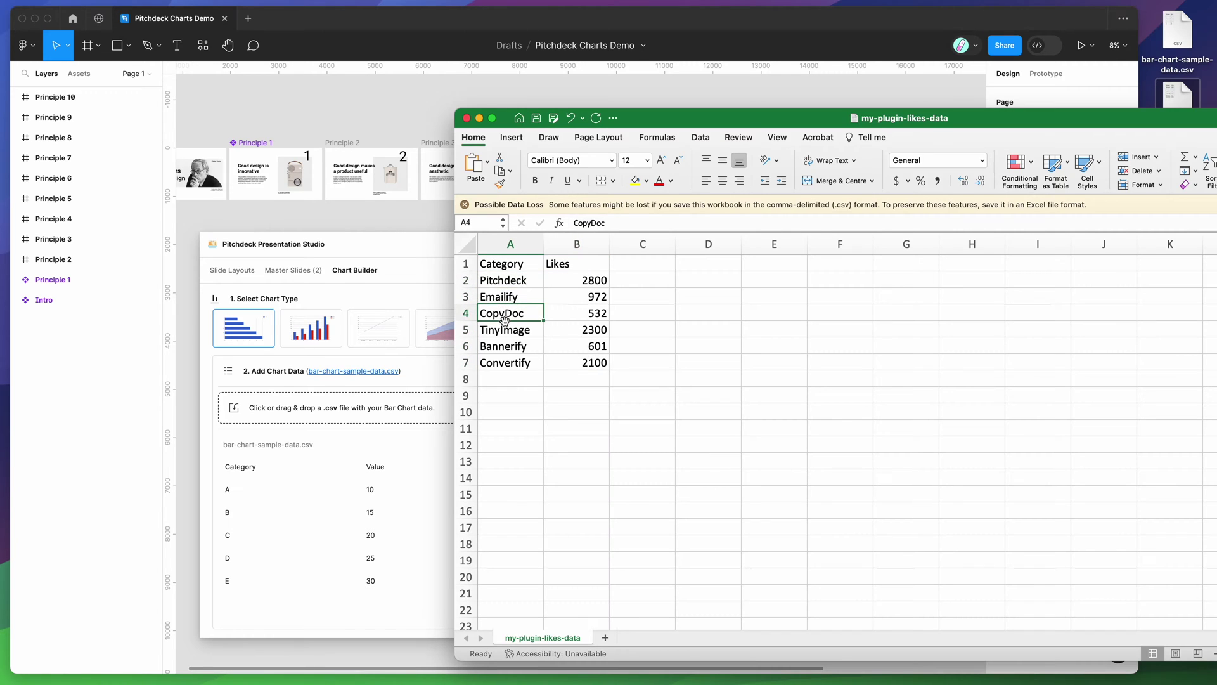
{"action": "left_click_drag", "start_coordinate": [575, 281], "coordinate": [581, 361]}
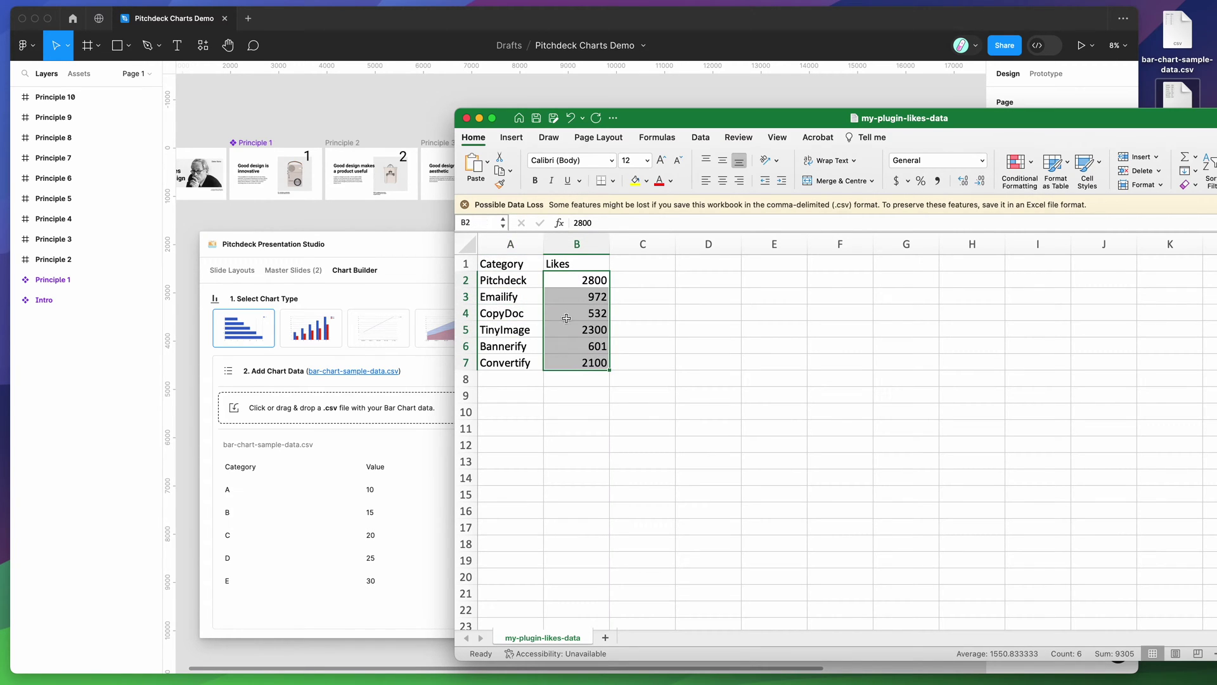
{"action": "left_click", "coordinate": [561, 267]}
{"action": "left_click", "coordinate": [521, 265]}
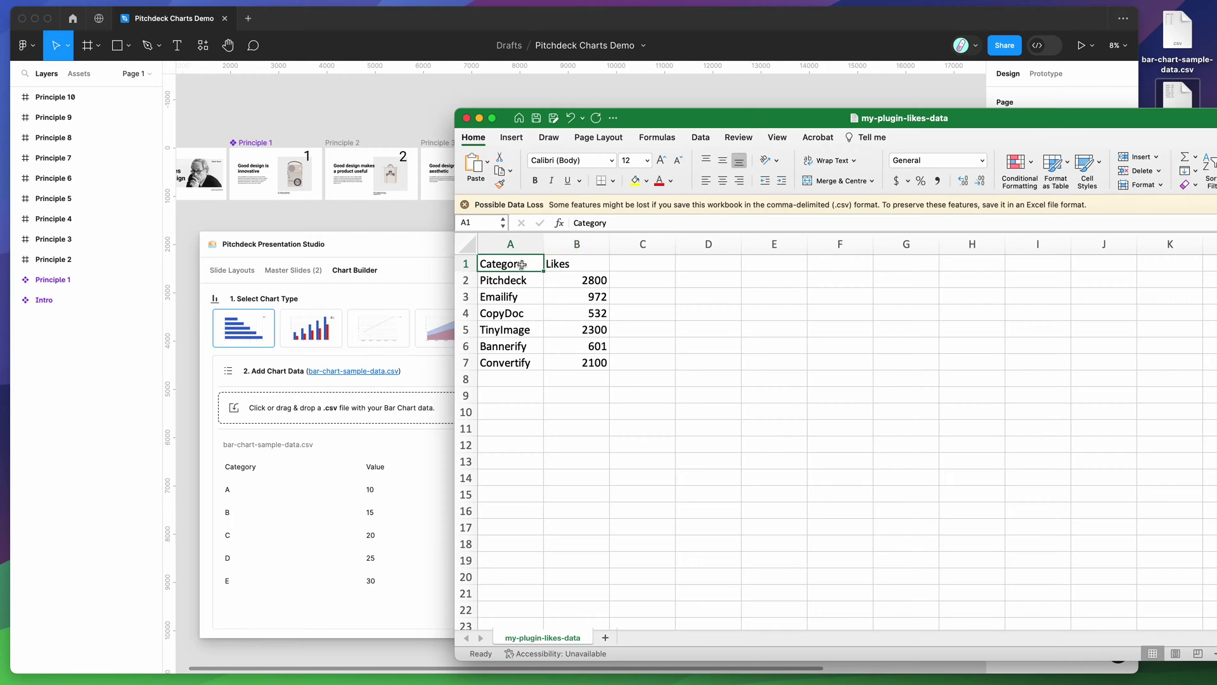
{"action": "left_click", "coordinate": [479, 118]}
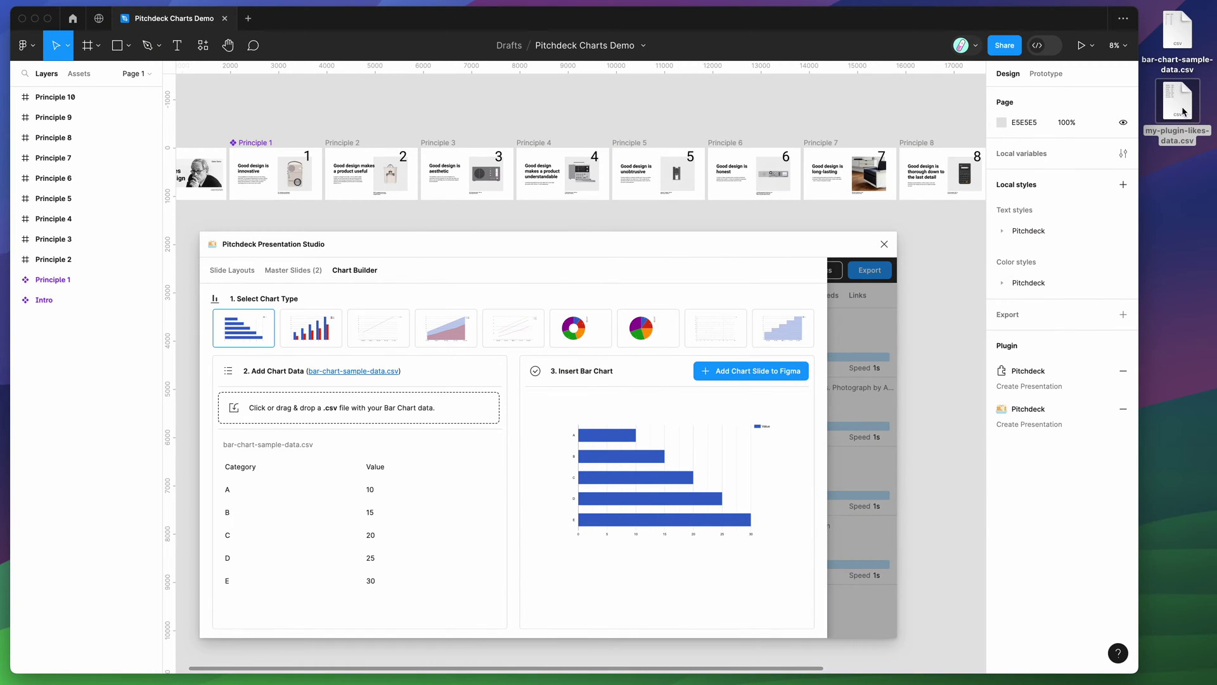
- Drop my-plugin-likes-data.csv onto the Chart Builder's CSV zone to preview six plugin Likes bars
{"action": "left_click_drag", "start_coordinate": [1181, 102], "coordinate": [457, 411]}
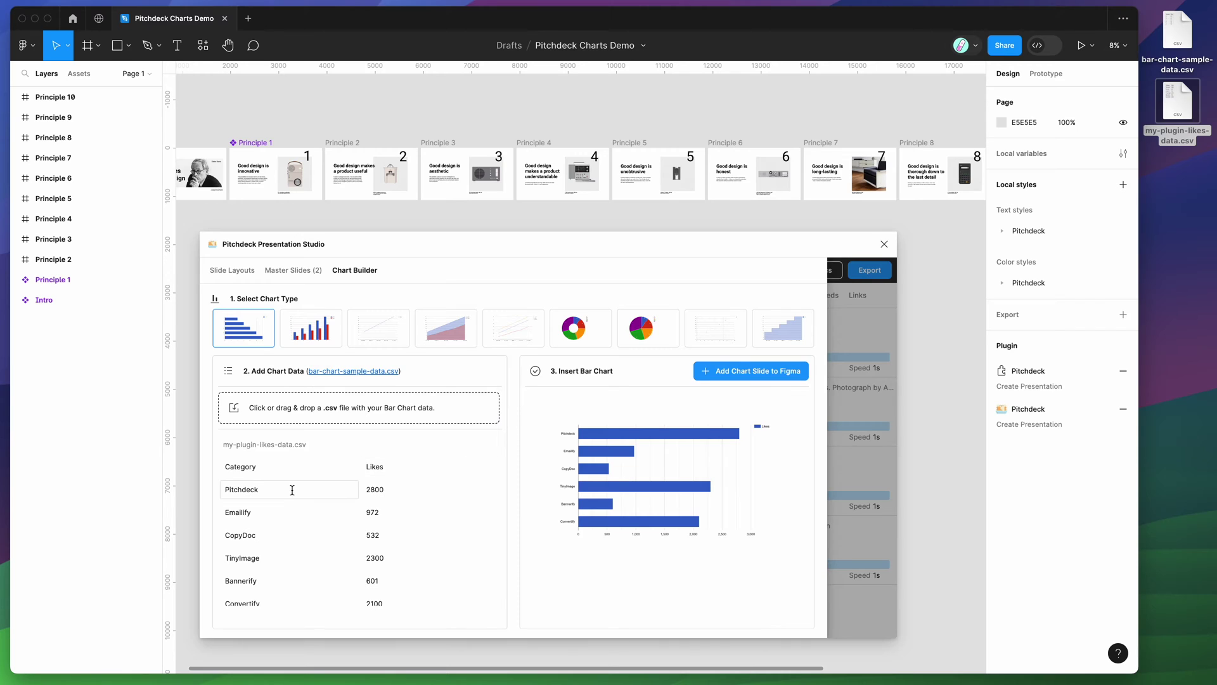
{"action": "scroll", "coordinate": [324, 504], "scroll_direction": "down", "scroll_amount": 1}
{"action": "scroll", "coordinate": [314, 492], "scroll_direction": "up", "scroll_amount": 1}
{"action": "scroll", "coordinate": [414, 472], "scroll_direction": "down", "scroll_amount": 1}
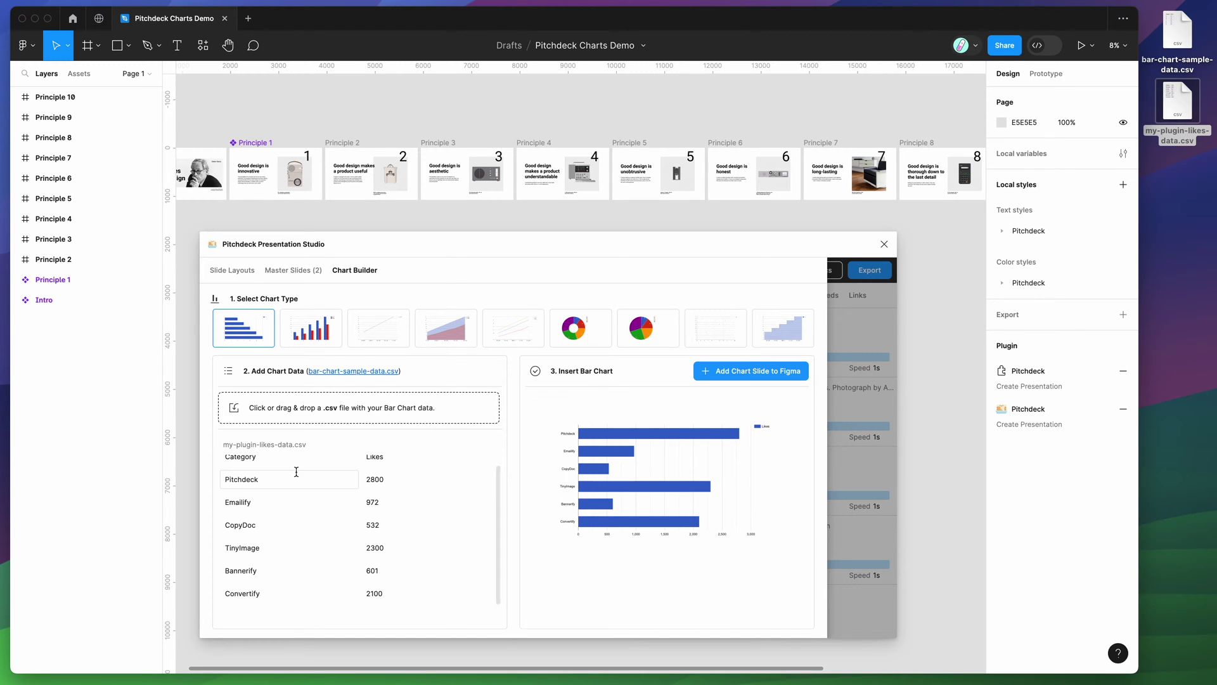
{"action": "scroll", "coordinate": [296, 471], "scroll_direction": "up", "scroll_amount": 1}
{"action": "left_click", "coordinate": [388, 467]}
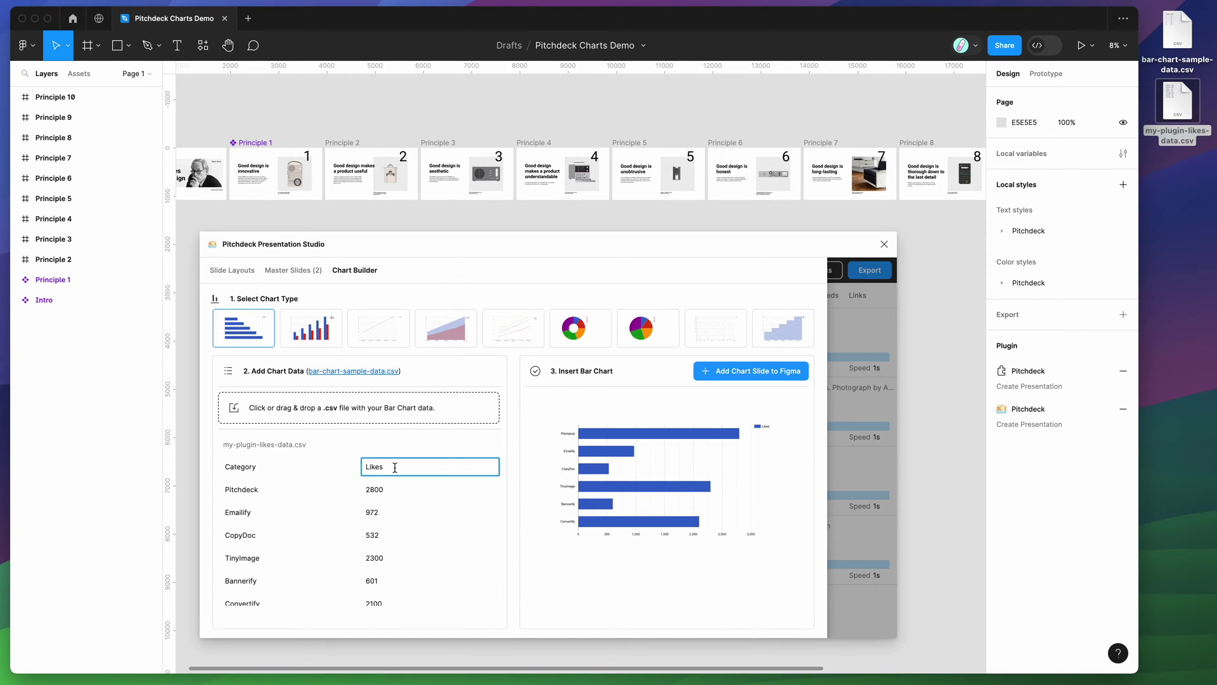
{"action": "scroll", "coordinate": [400, 469], "scroll_direction": "down", "scroll_amount": 1}
{"action": "scroll", "coordinate": [397, 472], "scroll_direction": "up", "scroll_amount": 1}
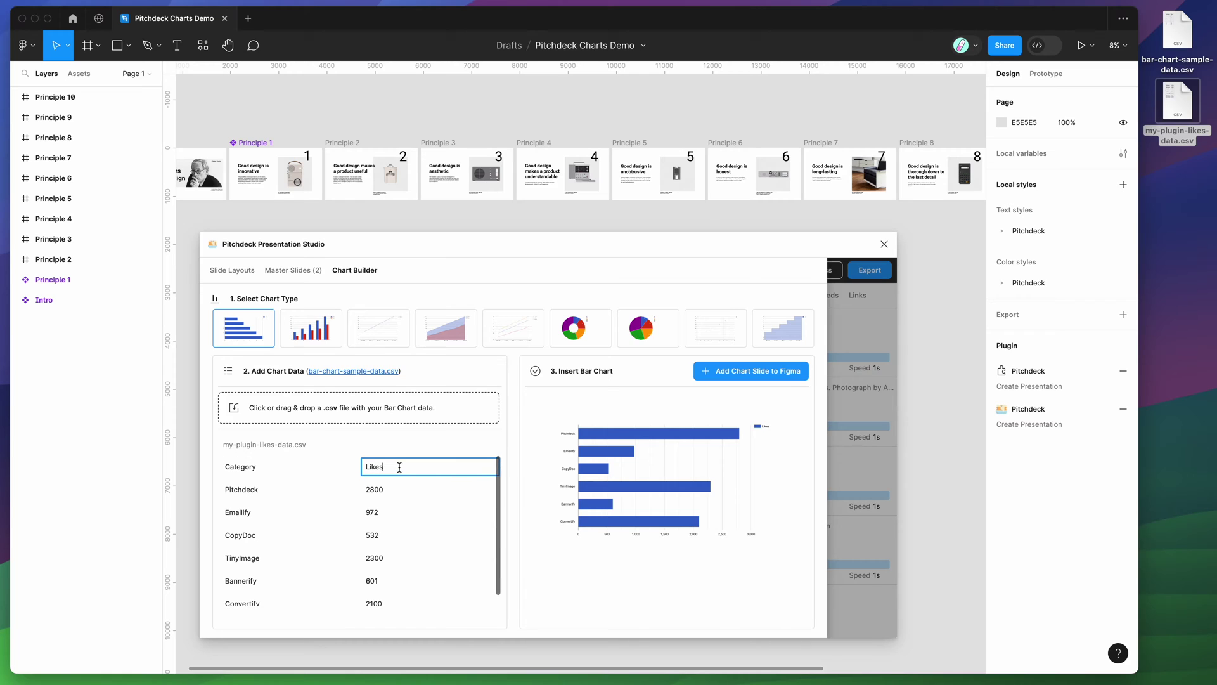
{"action": "left_click", "coordinate": [373, 490]}
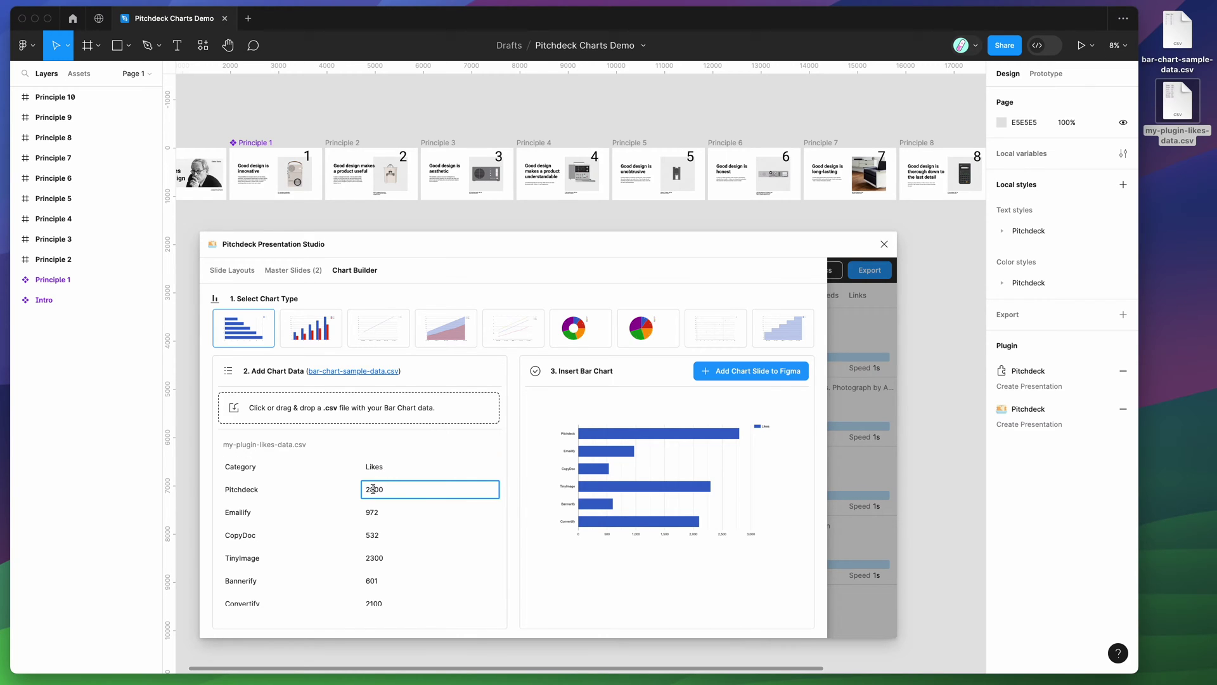
{"action": "left_click", "coordinate": [369, 490]}
{"action": "key", "text": "Delete"}
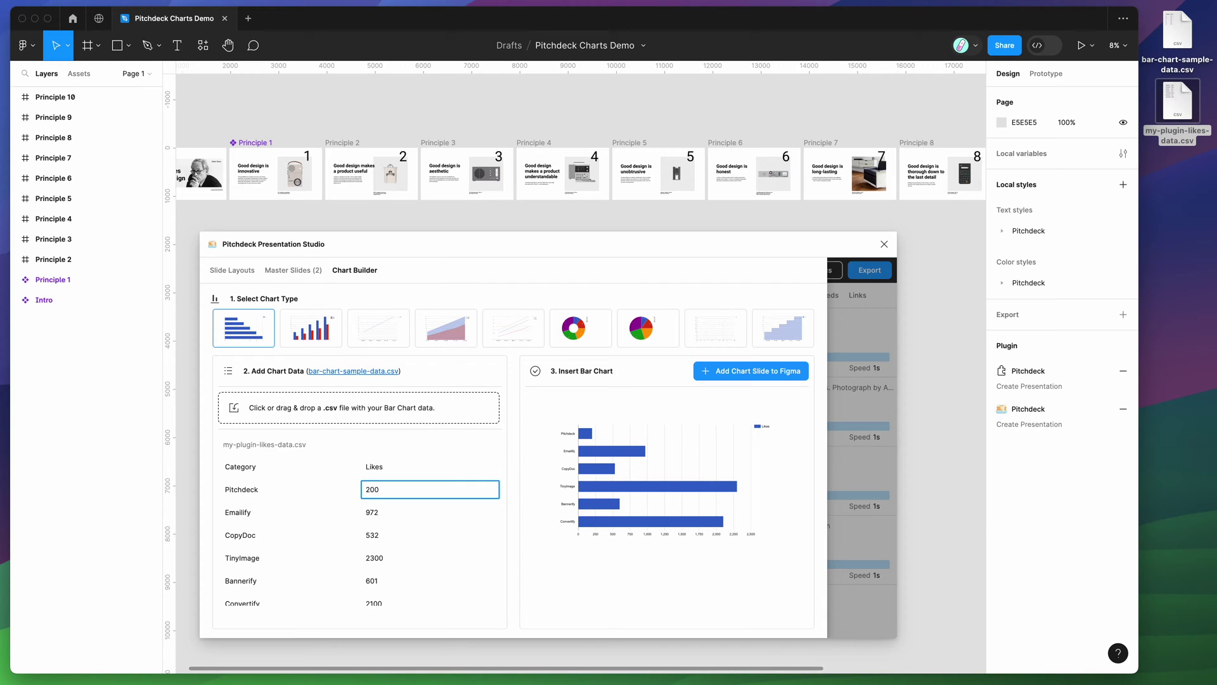
{"action": "type", "text": "2"}
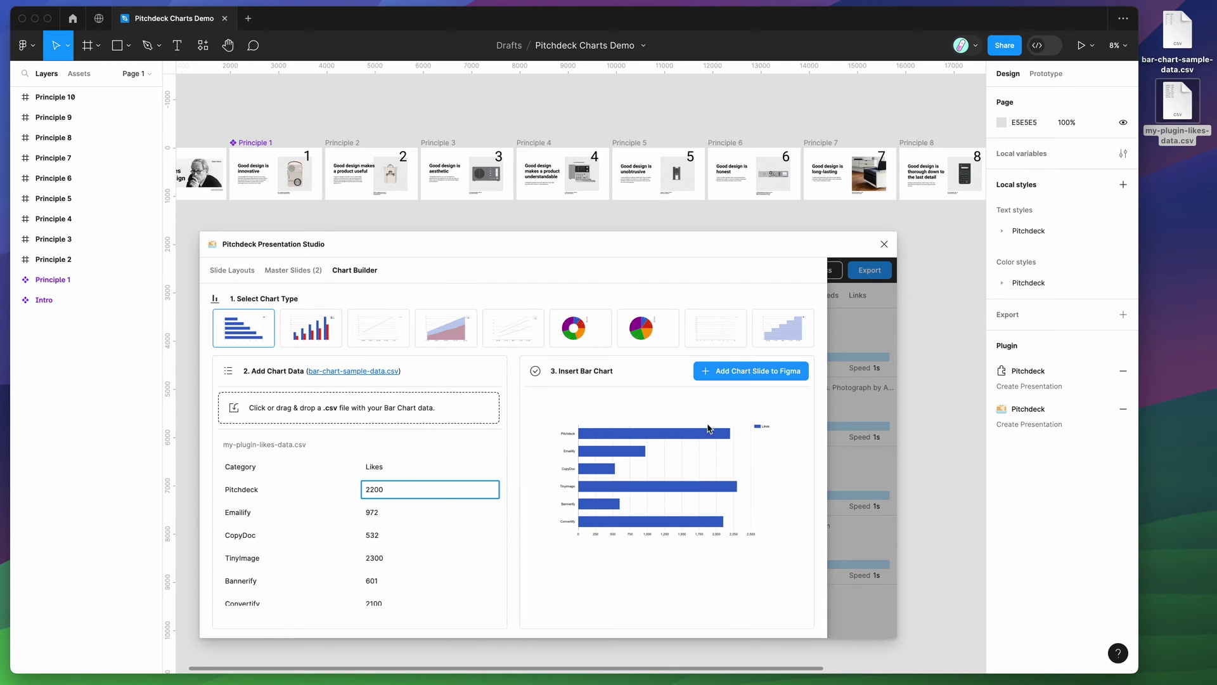
{"action": "left_click", "coordinate": [394, 466]}
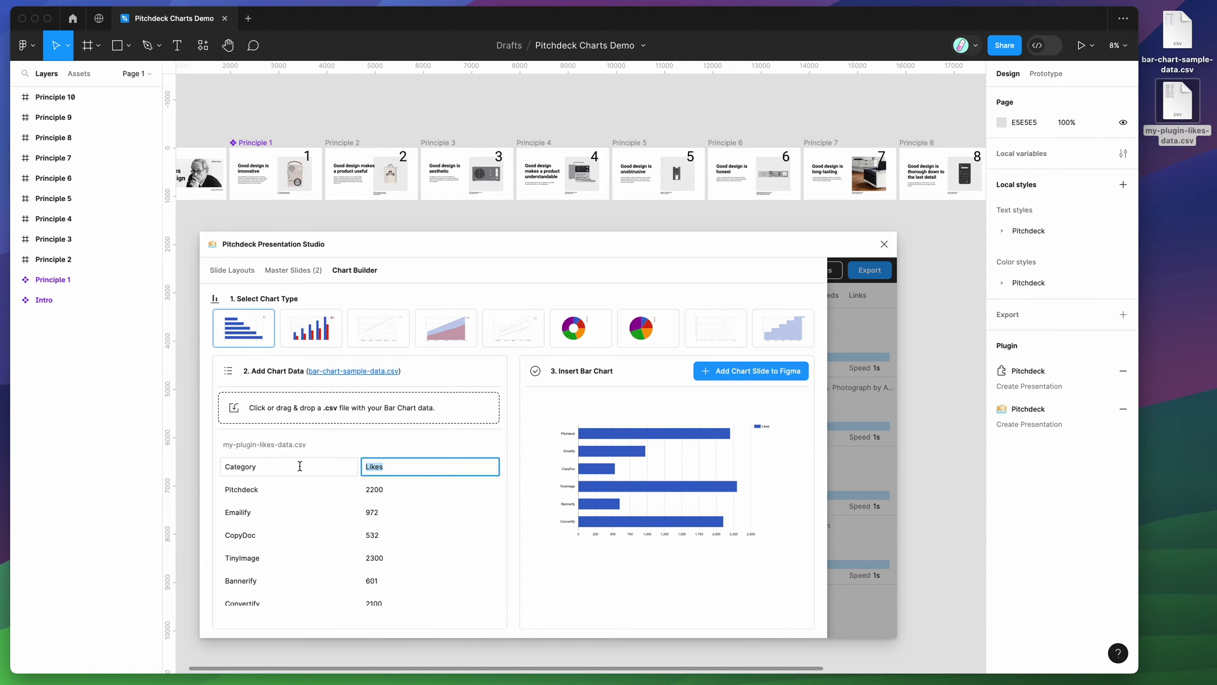
{"action": "type", "text": "Something Else"}
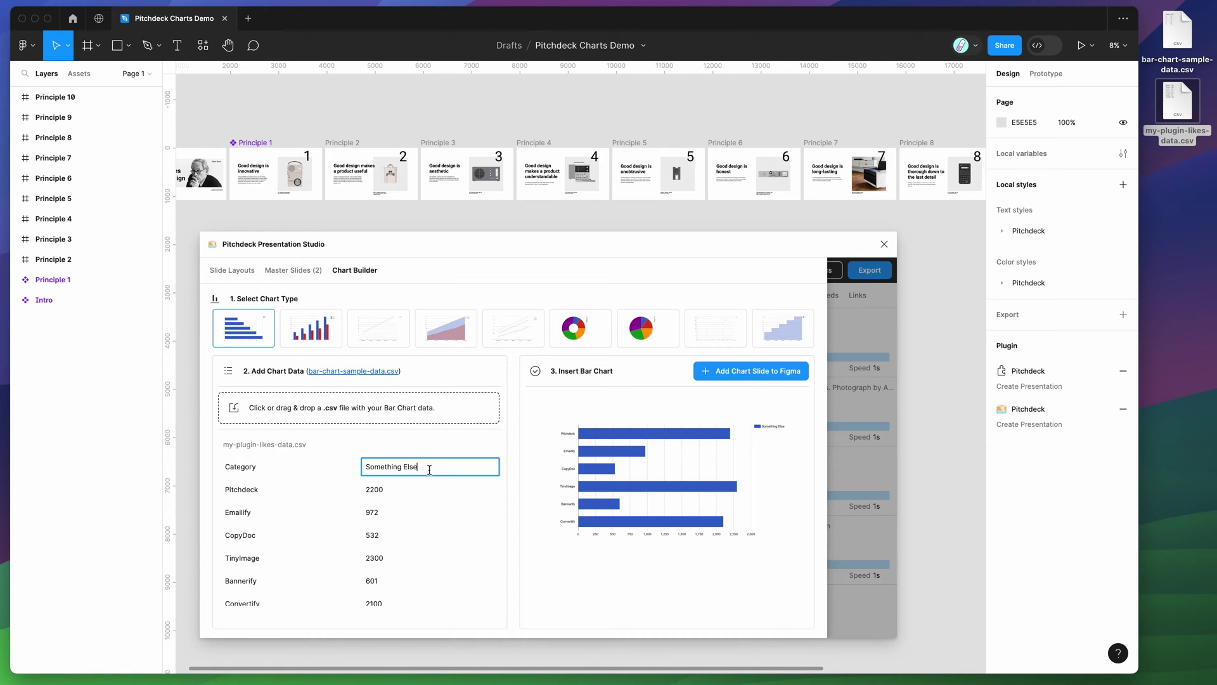
{"action": "key", "text": "super+a"}
{"action": "type", "text": "L"}
{"action": "key", "text": "Return"}
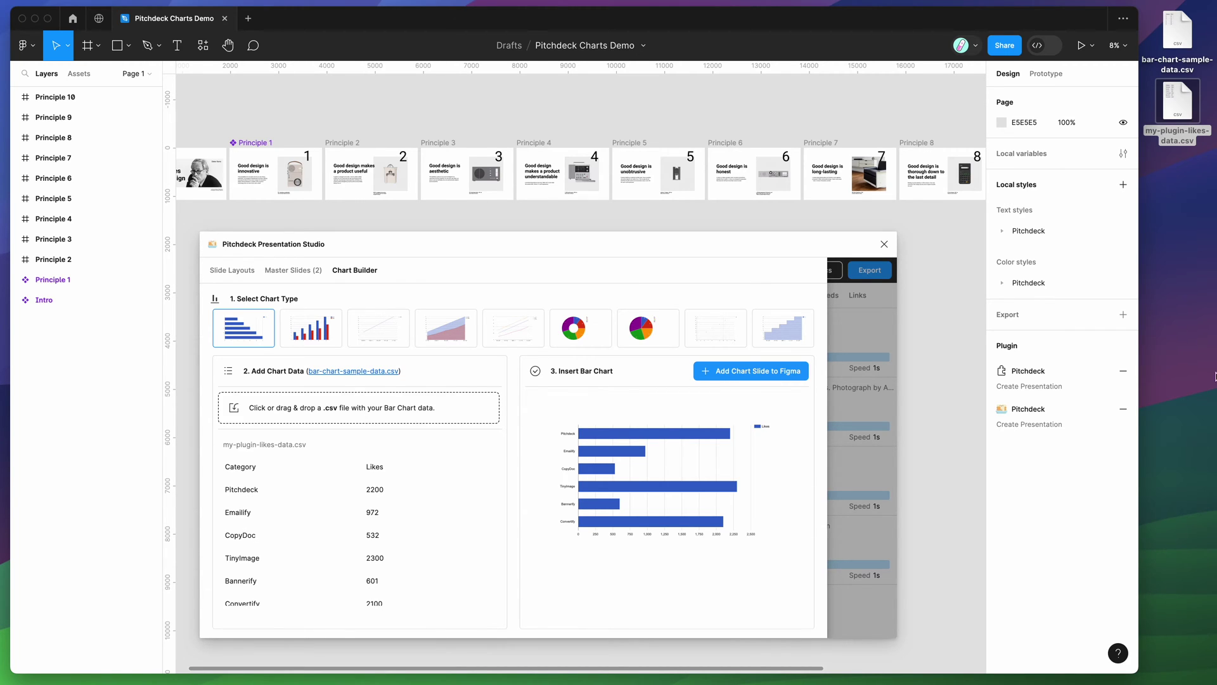
{"action": "left_click", "coordinate": [755, 378]}
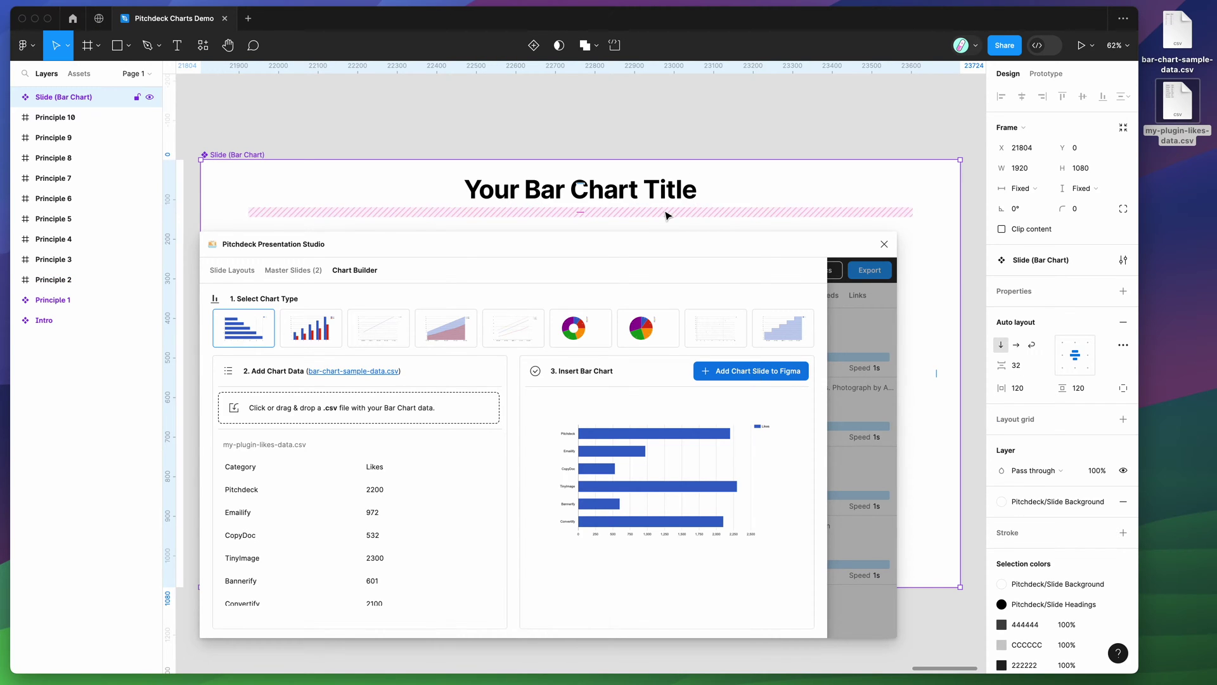
- Move the plugin window aside and drill into the Bar Chart groups to select the Pitchdeck bar
{"action": "scroll", "coordinate": [668, 215], "scroll_direction": "down", "scroll_amount": 5}
{"action": "left_click_drag", "start_coordinate": [660, 245], "coordinate": [500, 276]}
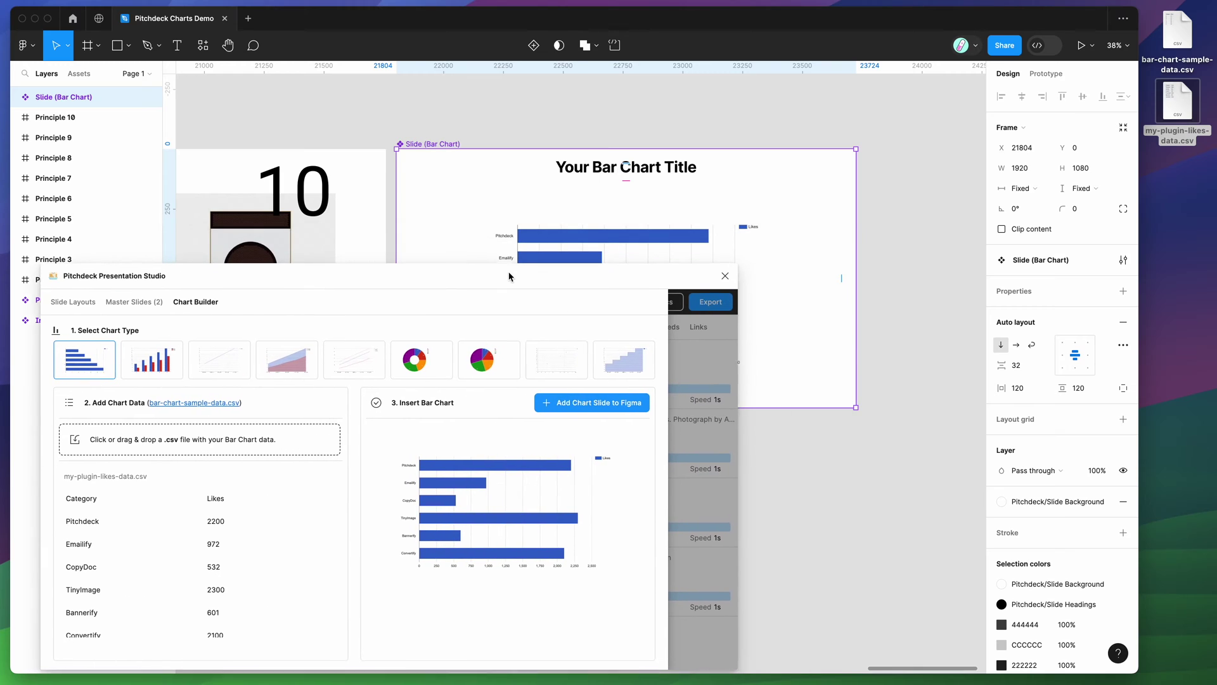
{"action": "scroll", "coordinate": [592, 199], "scroll_direction": "down", "scroll_amount": 2}
{"action": "double_click", "coordinate": [586, 178]}
{"action": "double_click", "coordinate": [586, 178]}
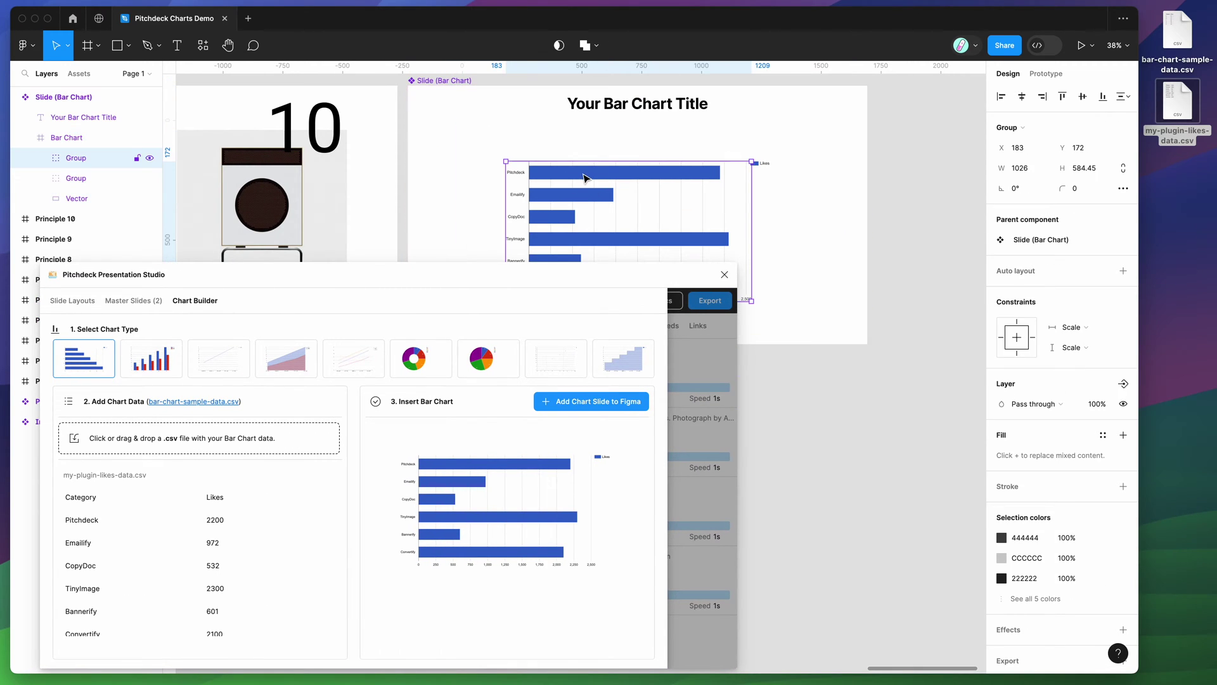
{"action": "double_click", "coordinate": [572, 179]}
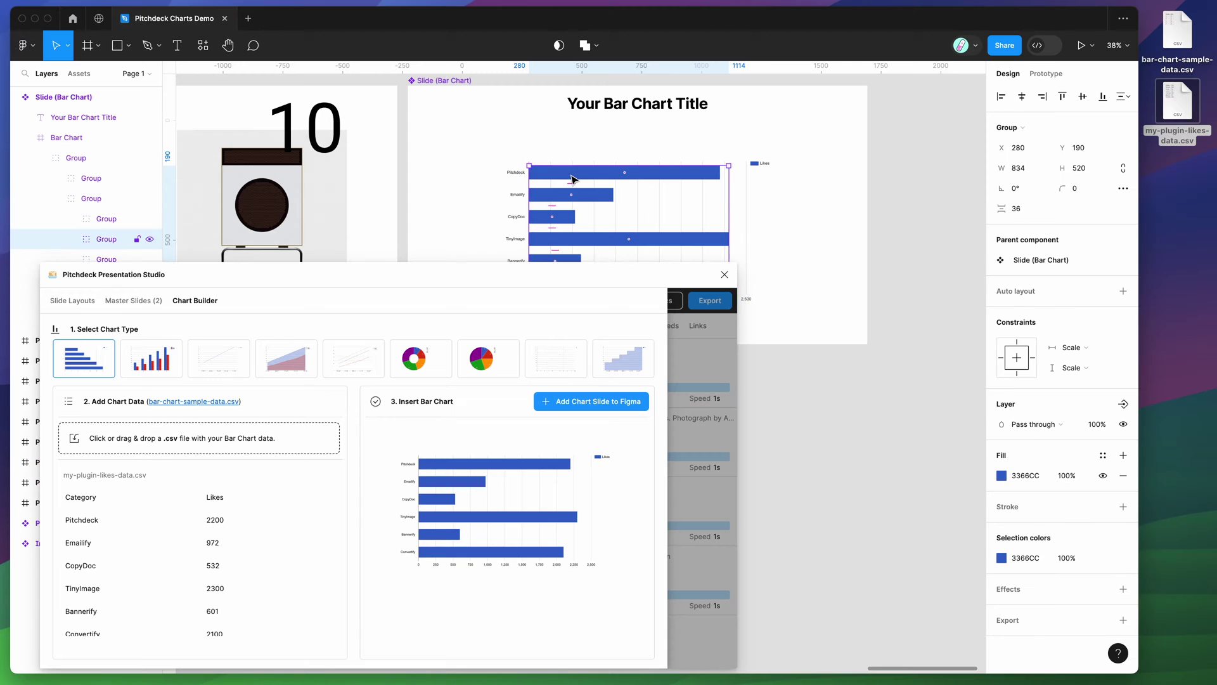
{"action": "scroll", "coordinate": [570, 179], "scroll_direction": "up", "scroll_amount": 5}
{"action": "double_click", "coordinate": [625, 178]}
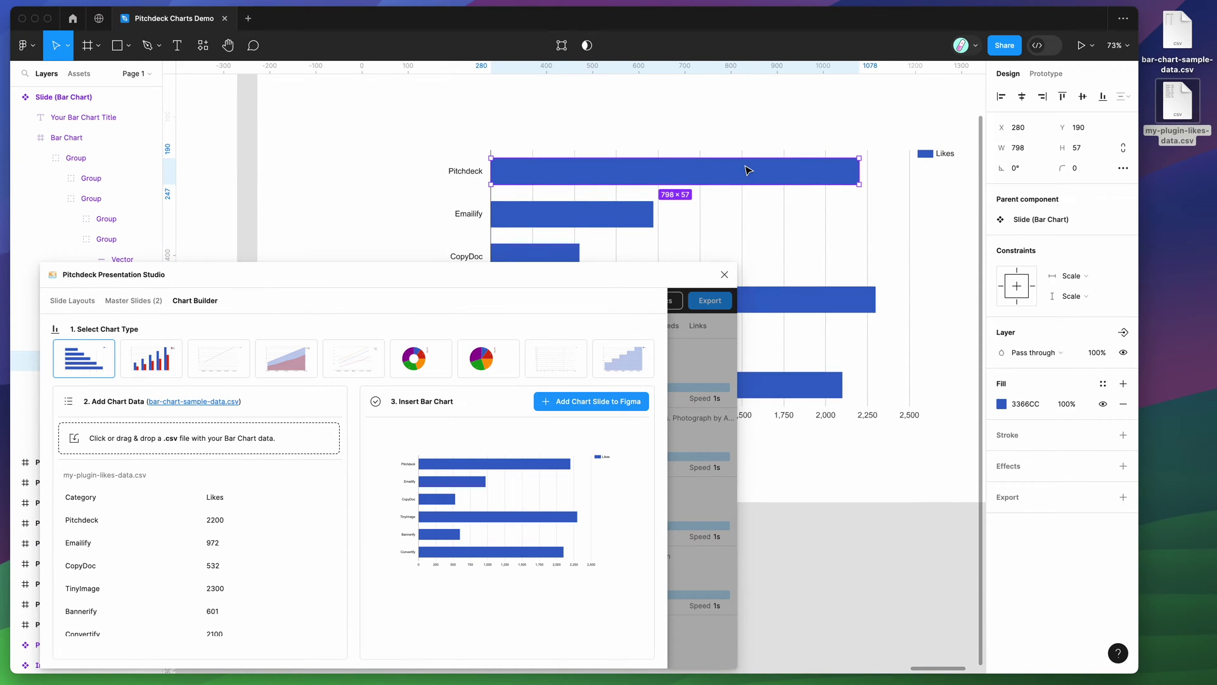
{"action": "scroll", "coordinate": [749, 171], "scroll_direction": "down", "scroll_amount": 5}
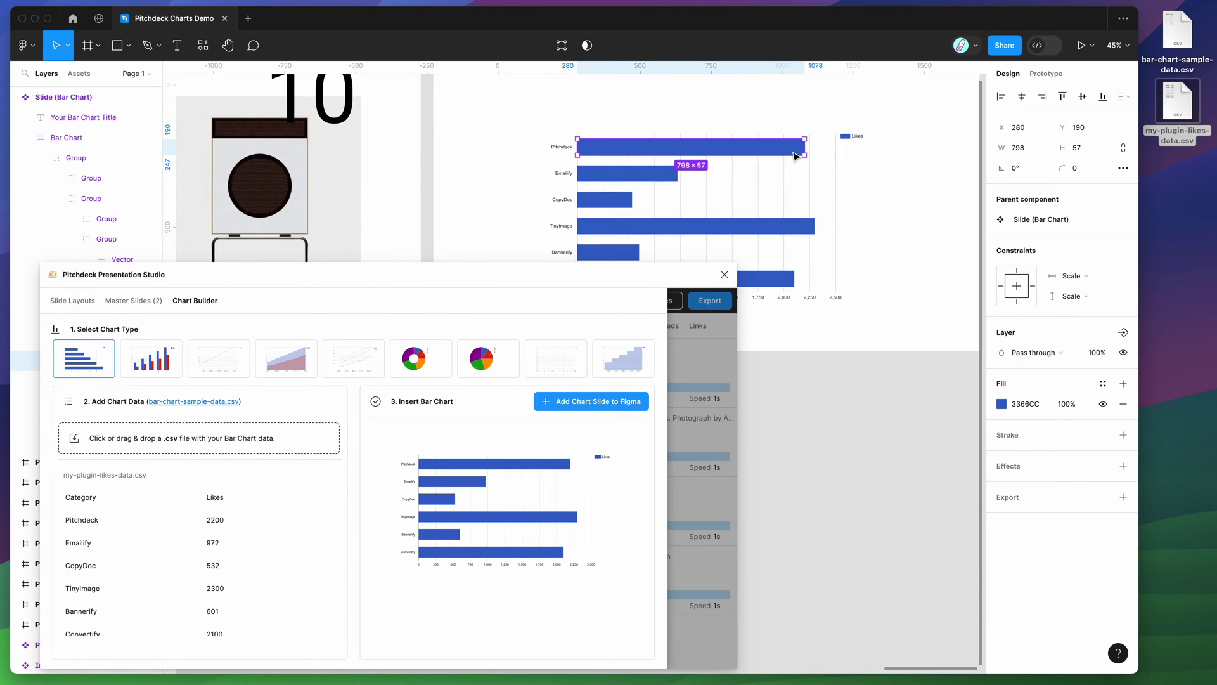
- Adjust the Pitchdeck bar's length and rename its category label to Weblify
{"action": "mouse_move", "coordinate": [805, 147]}
{"action": "left_mouse_down"}
{"action": "mouse_move", "coordinate": [677, 147]}
{"action": "mouse_move", "coordinate": [822, 146]}
{"action": "mouse_move", "coordinate": [682, 147]}
{"action": "mouse_move", "coordinate": [810, 146]}
{"action": "left_mouse_up"}
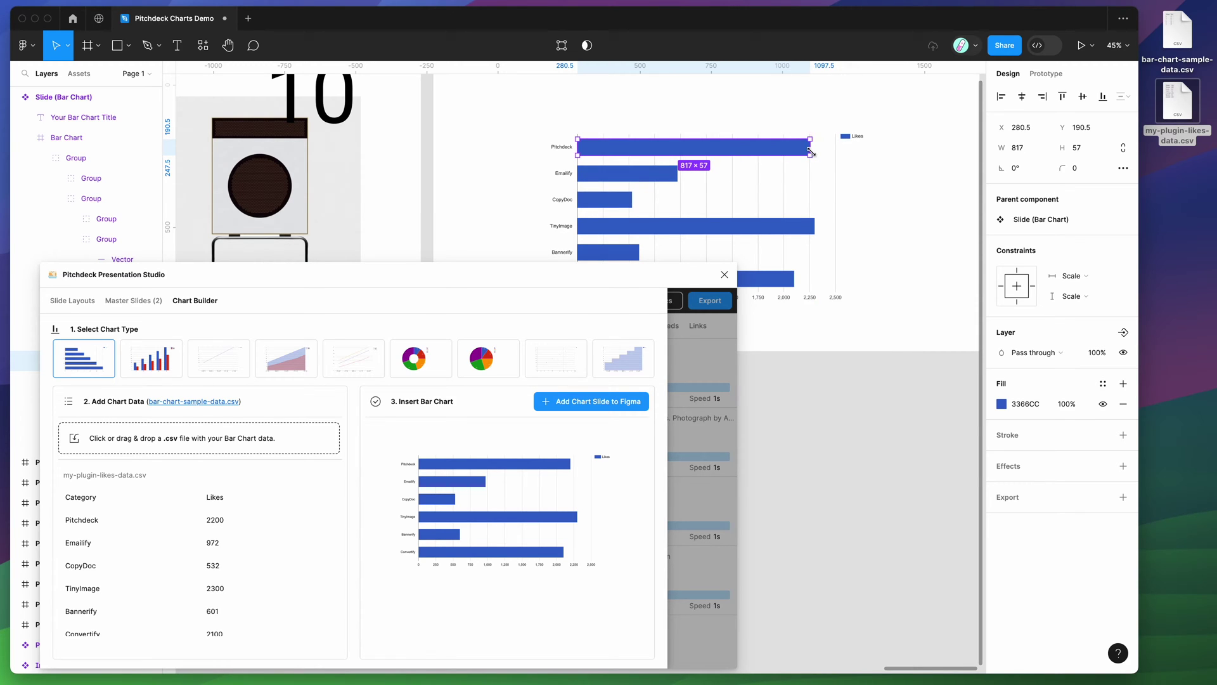
{"action": "scroll", "coordinate": [624, 236], "scroll_direction": "up", "scroll_amount": 5}
{"action": "left_click", "coordinate": [520, 210]}
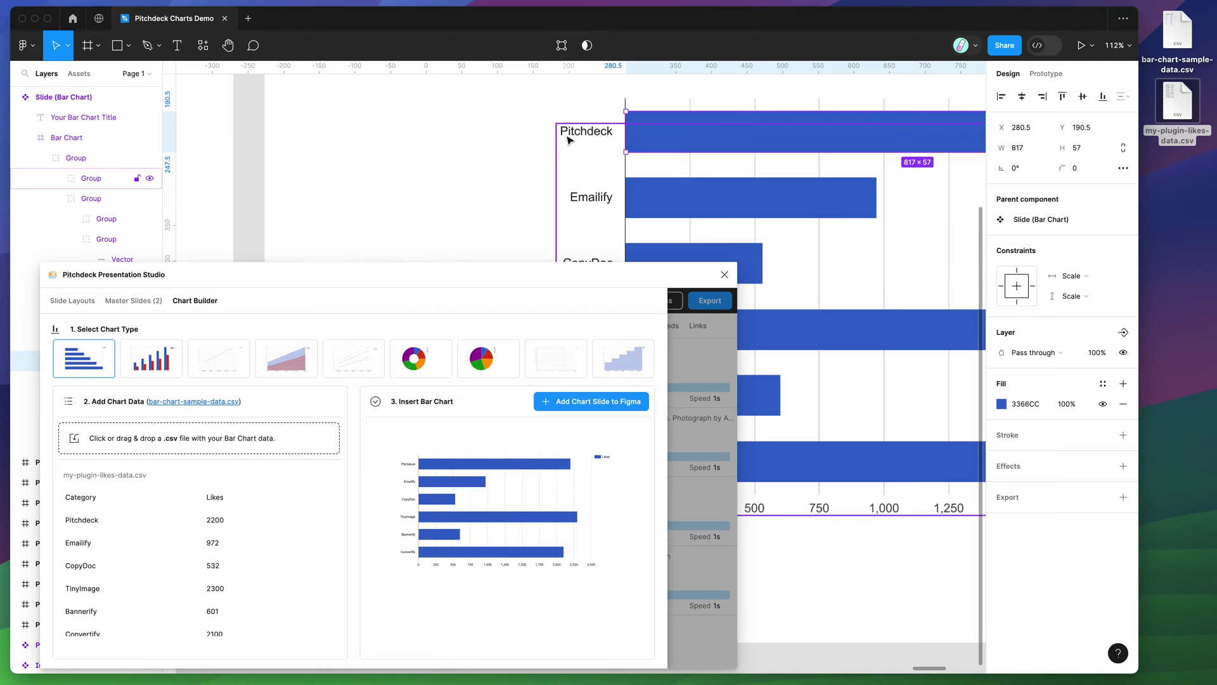
{"action": "scroll", "coordinate": [568, 138], "scroll_direction": "down", "scroll_amount": 2}
{"action": "double_click", "coordinate": [571, 130]}
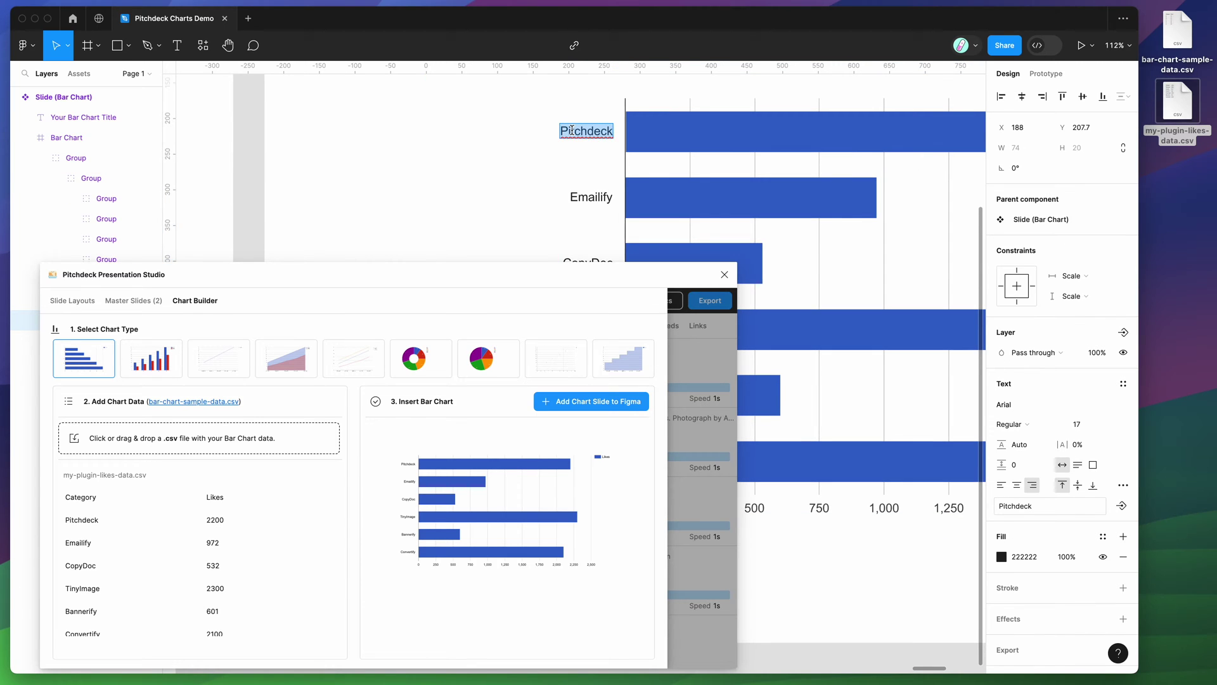
{"action": "type", "text": "Weblify"}
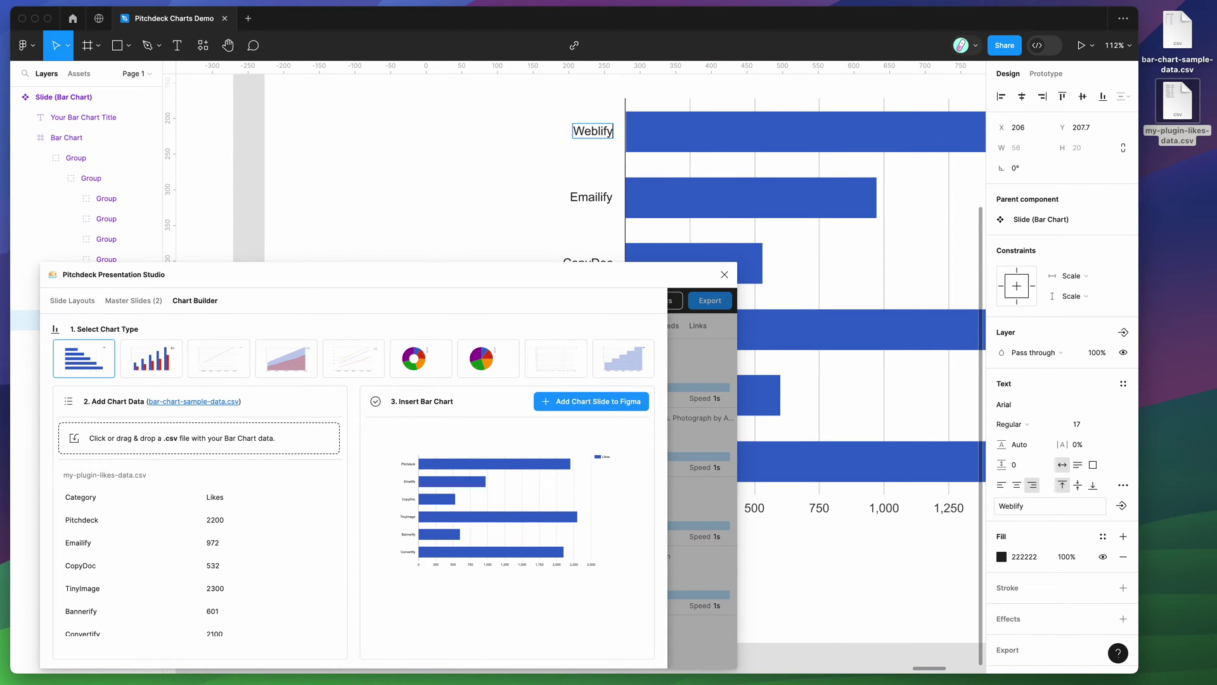
{"action": "key", "text": "Escape"}
- Inspect the 1,250 axis label, then select the bar group and the whole Bar Chart frame
{"action": "scroll", "coordinate": [492, 117], "scroll_direction": "down", "scroll_amount": 3}
{"action": "scroll", "coordinate": [849, 278], "scroll_direction": "down", "scroll_amount": 3}
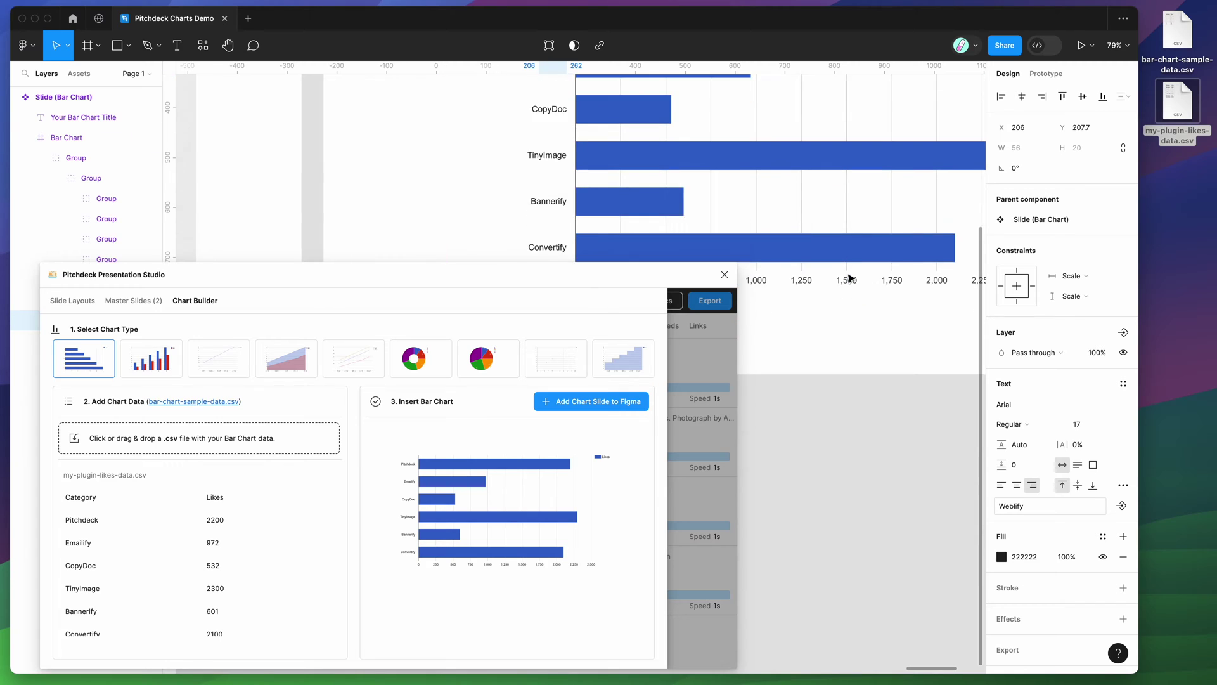
{"action": "scroll", "coordinate": [850, 278], "scroll_direction": "up", "scroll_amount": 5}
{"action": "left_click", "coordinate": [771, 286]}
{"action": "double_click", "coordinate": [774, 286]}
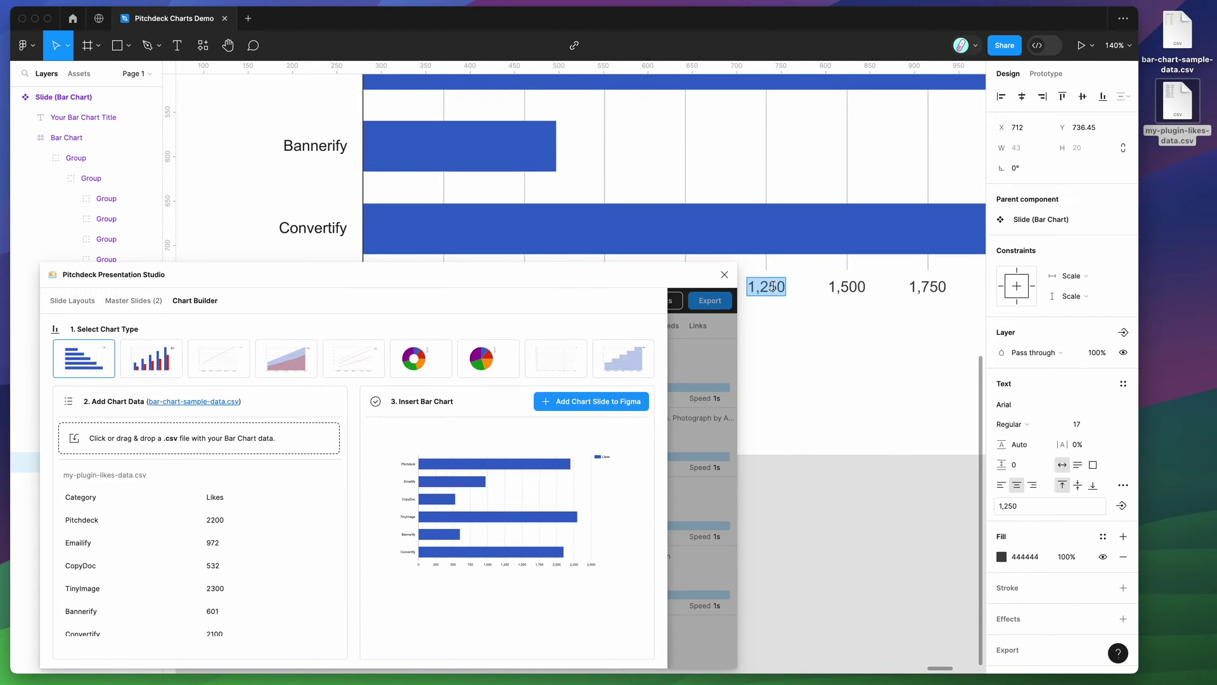
{"action": "scroll", "coordinate": [773, 286], "scroll_direction": "down", "scroll_amount": 5}
{"action": "key", "text": "Escape"}
{"action": "scroll", "coordinate": [799, 317], "scroll_direction": "up", "scroll_amount": 2}
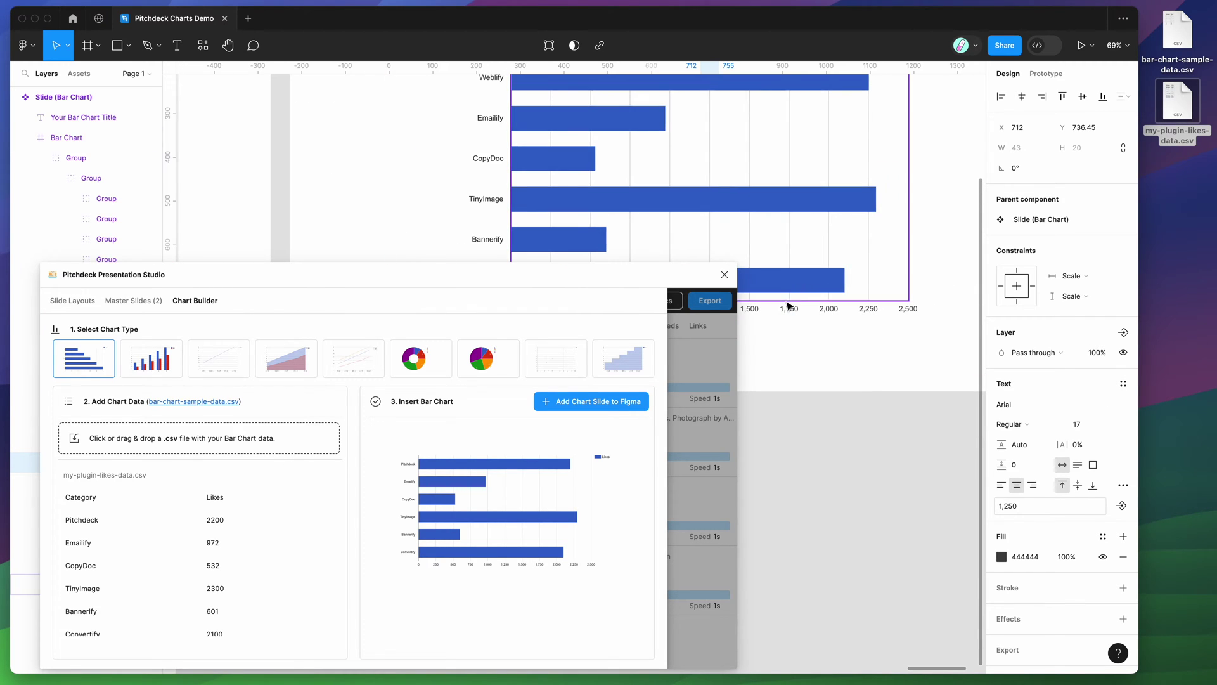
{"action": "scroll", "coordinate": [789, 306], "scroll_direction": "down", "scroll_amount": 3}
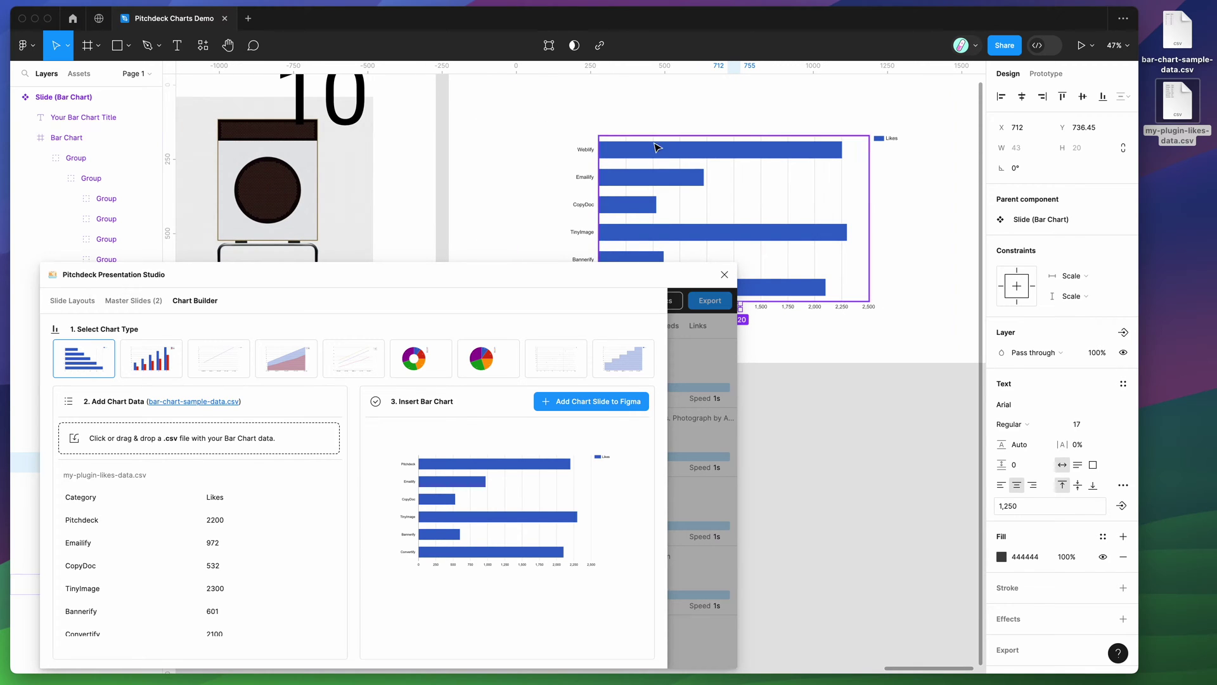
{"action": "left_click", "coordinate": [613, 145]}
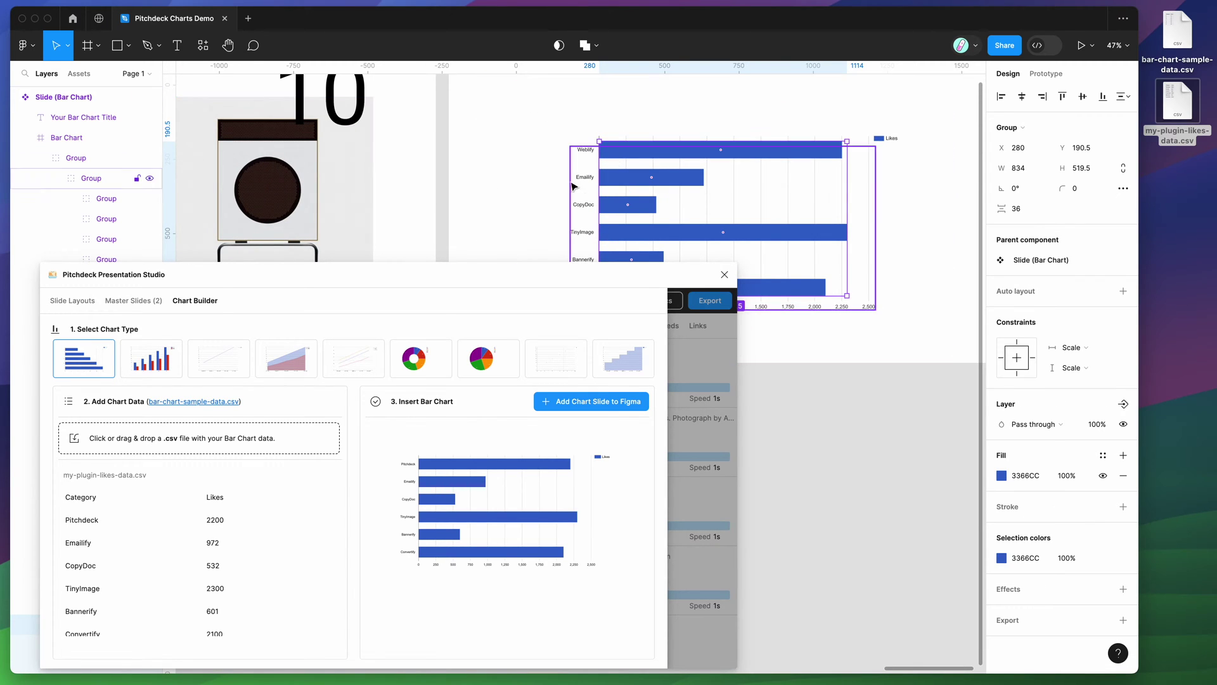
{"action": "left_click_drag", "start_coordinate": [442, 274], "coordinate": [461, 448]}
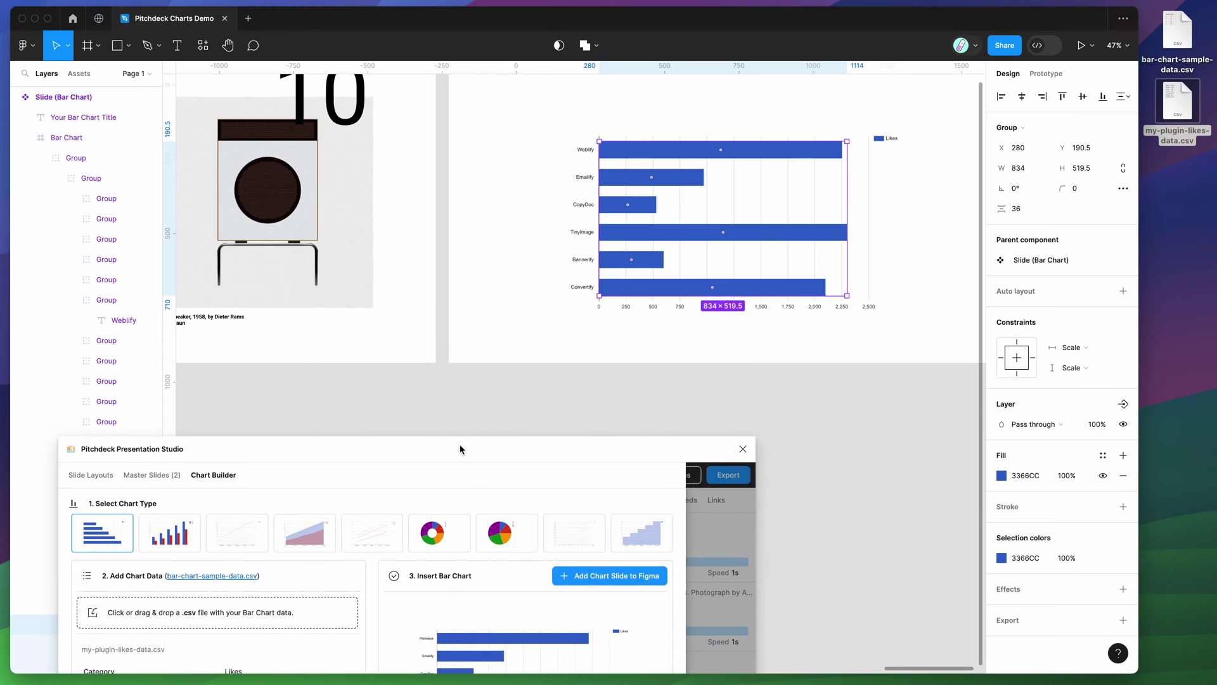
{"action": "left_click", "coordinate": [556, 301]}
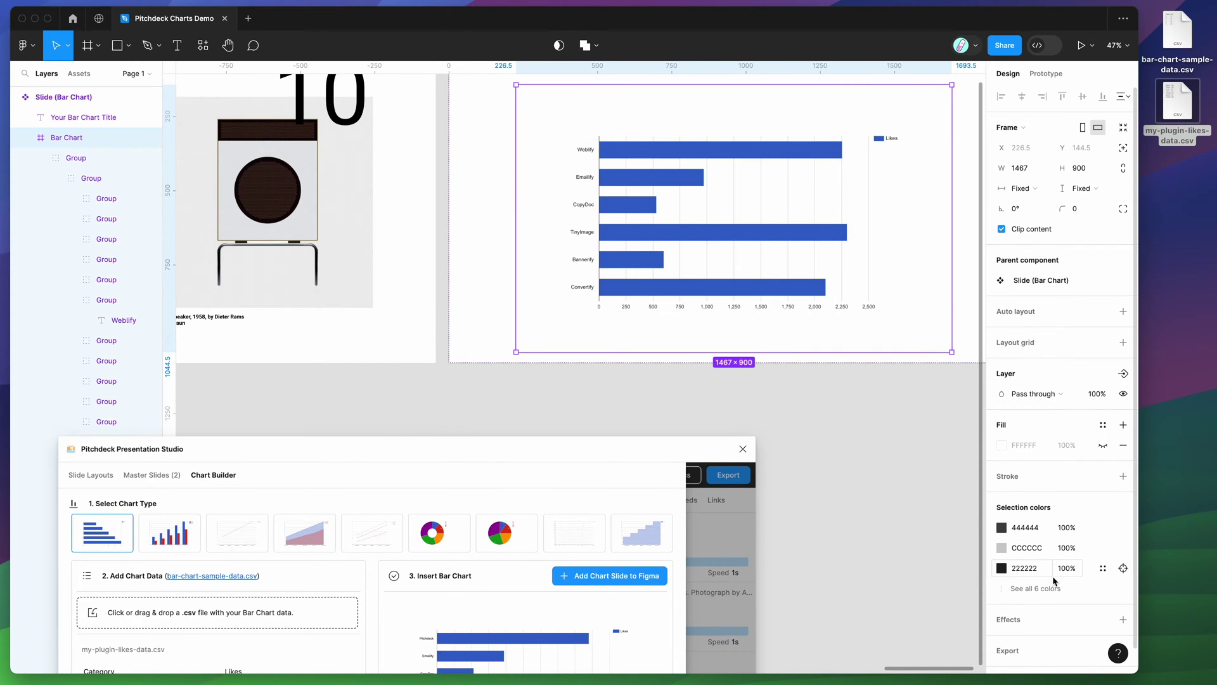
- Change the bar chart's 3366CC colour to near-black 2A2A2A in Selection colors
{"action": "scroll", "coordinate": [1052, 575], "scroll_direction": "down", "scroll_amount": 1}
{"action": "left_click", "coordinate": [1038, 563]}
{"action": "scroll", "coordinate": [1025, 557], "scroll_direction": "down", "scroll_amount": 1}
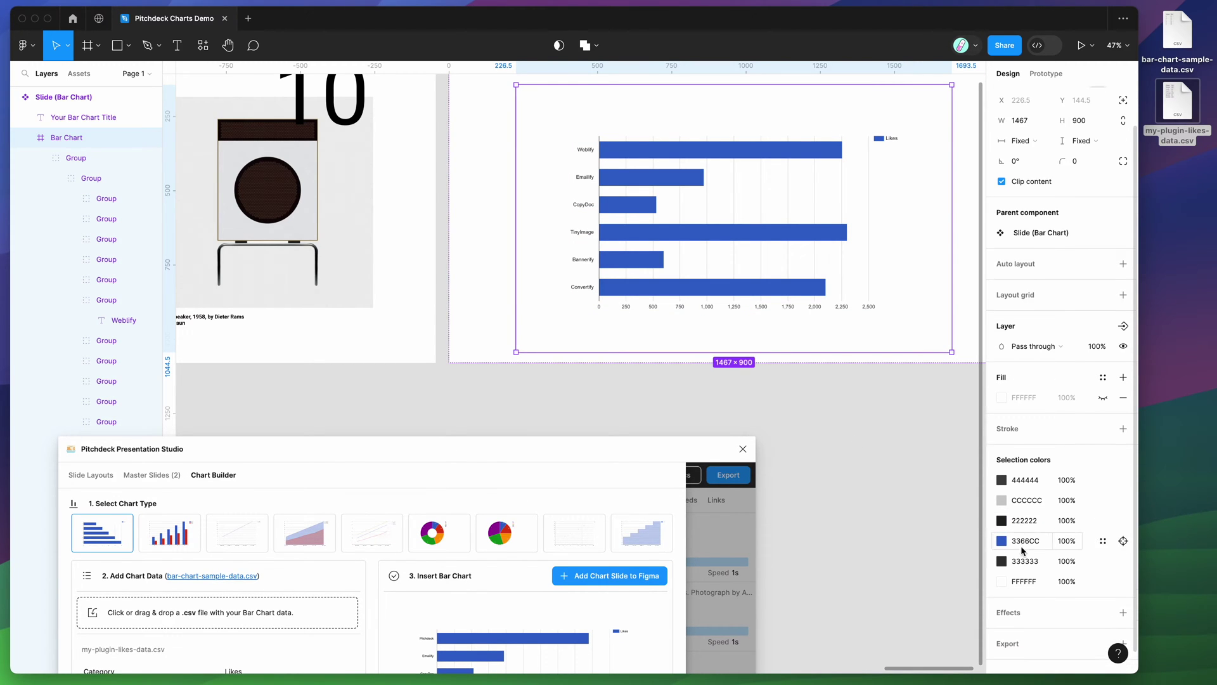
{"action": "left_click", "coordinate": [1002, 533]}
{"action": "left_click", "coordinate": [957, 518]}
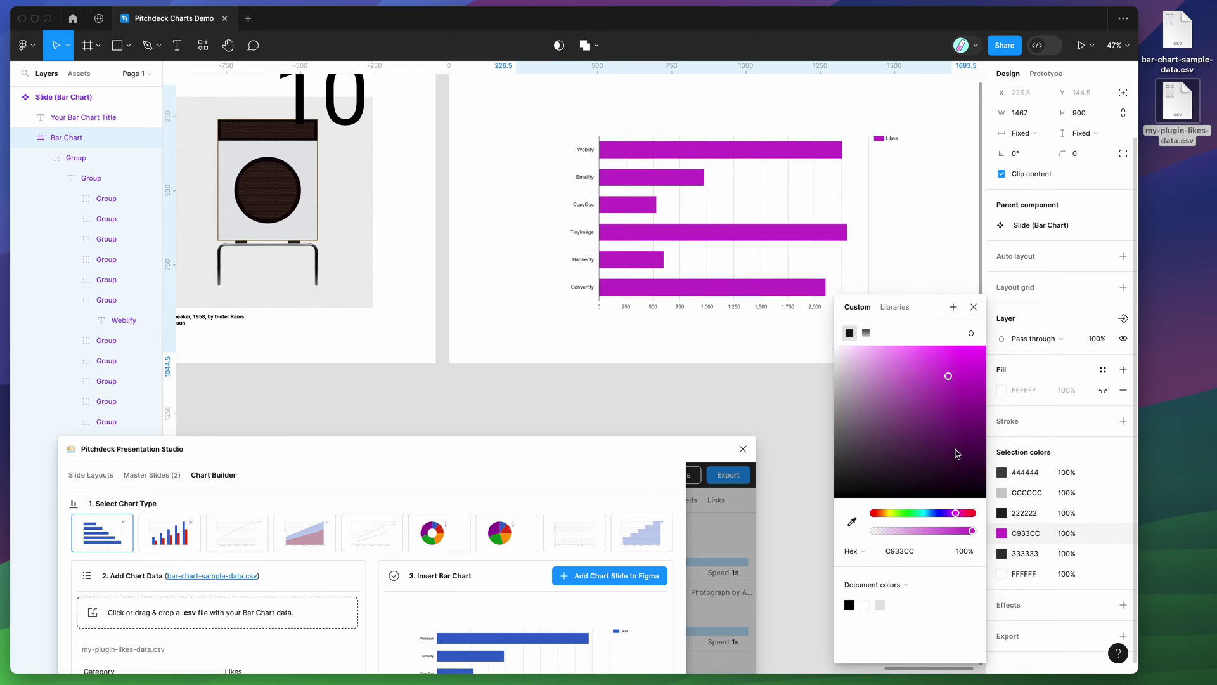
{"action": "left_click_drag", "start_coordinate": [956, 453], "coordinate": [896, 370]}
{"action": "left_click", "coordinate": [891, 514]}
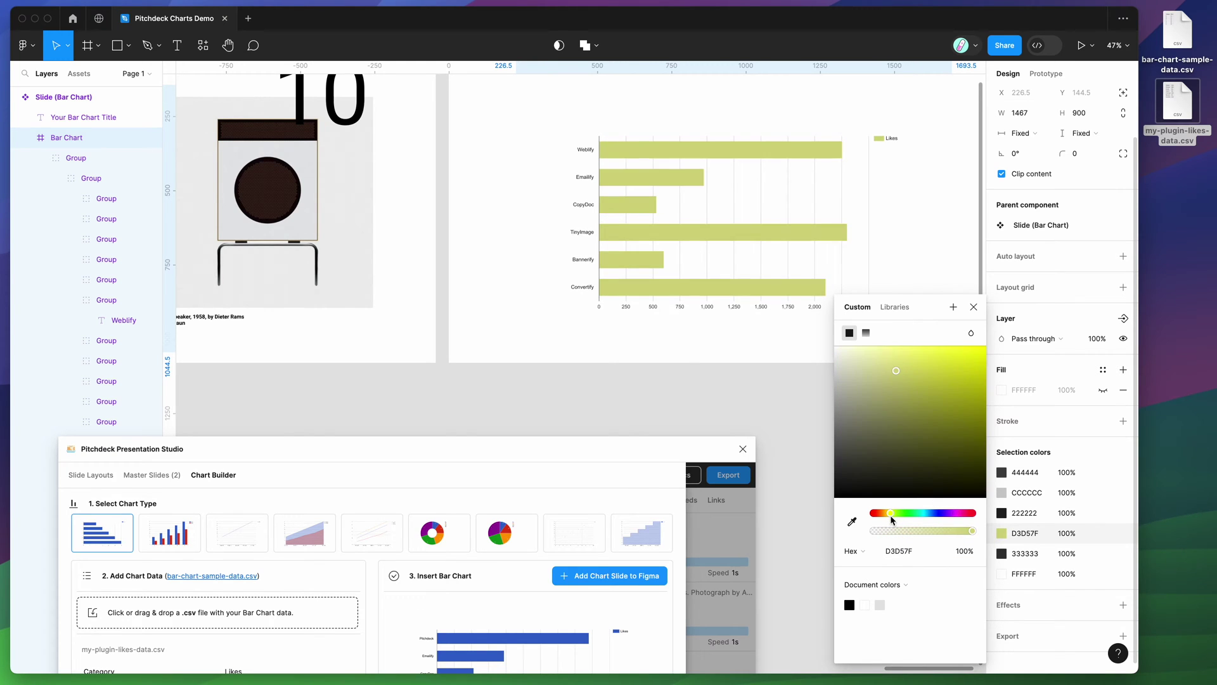
{"action": "left_click_drag", "start_coordinate": [905, 429], "coordinate": [813, 479]}
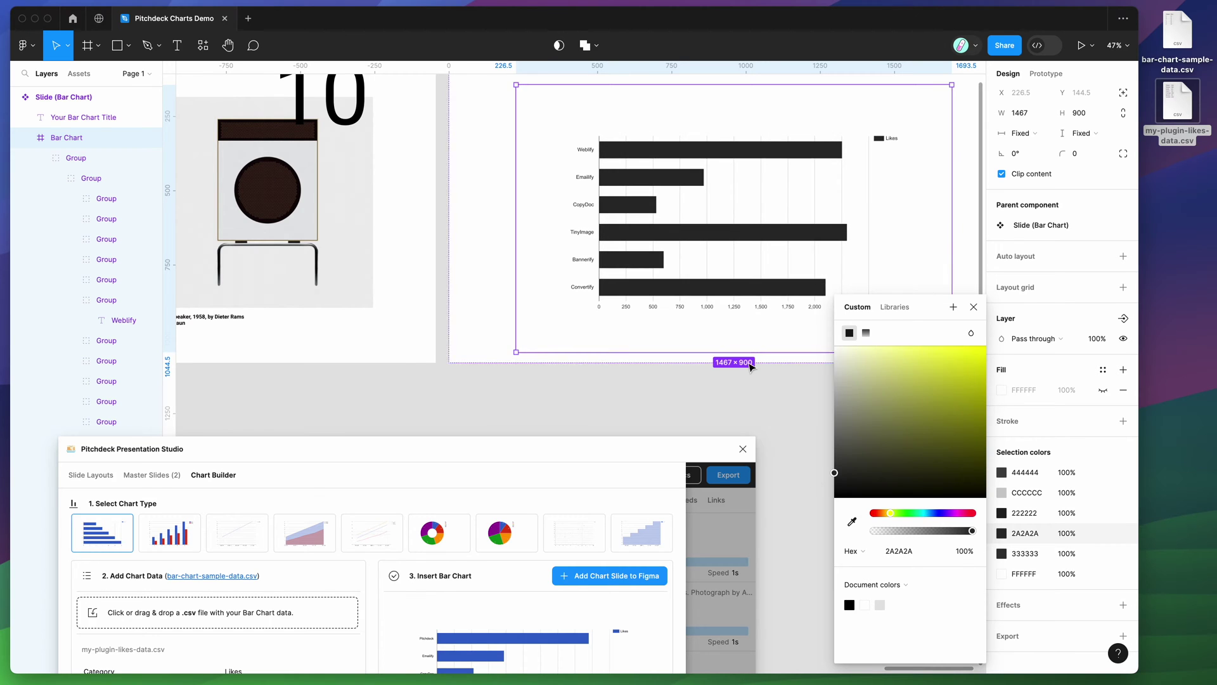
{"action": "scroll", "coordinate": [750, 368], "scroll_direction": "right", "scroll_amount": 3}
{"action": "scroll", "coordinate": [750, 367], "scroll_direction": "up", "scroll_amount": 5}
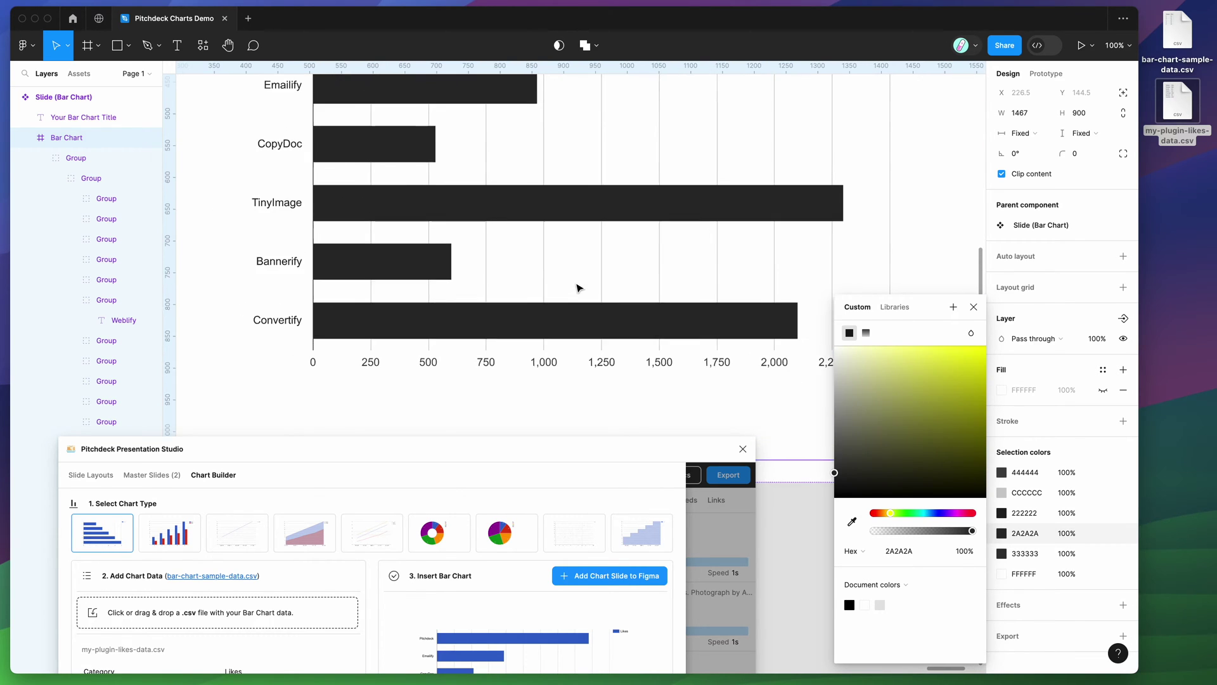
{"action": "scroll", "coordinate": [579, 288], "scroll_direction": "up", "scroll_amount": 2}
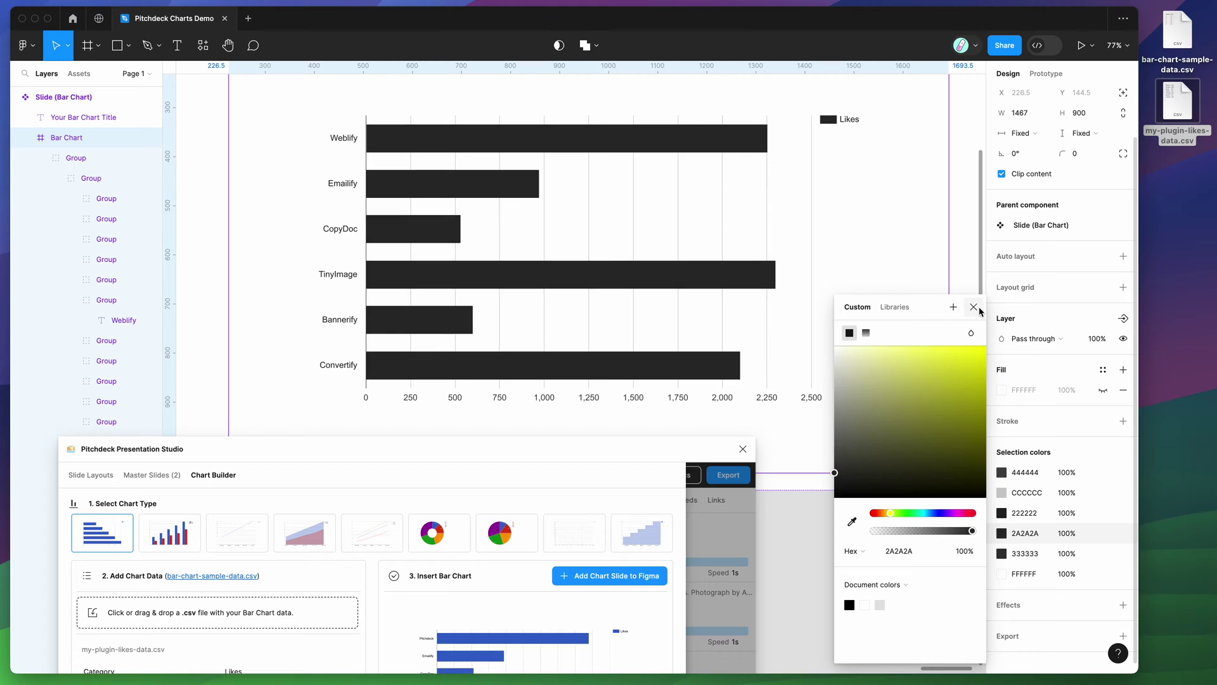
{"action": "left_click", "coordinate": [974, 307]}
{"action": "scroll", "coordinate": [523, 200], "scroll_direction": "up", "scroll_amount": 5}
- Try font size 14 on the Weblify label, then undo it to keep the original size
{"action": "left_click", "coordinate": [272, 152]}
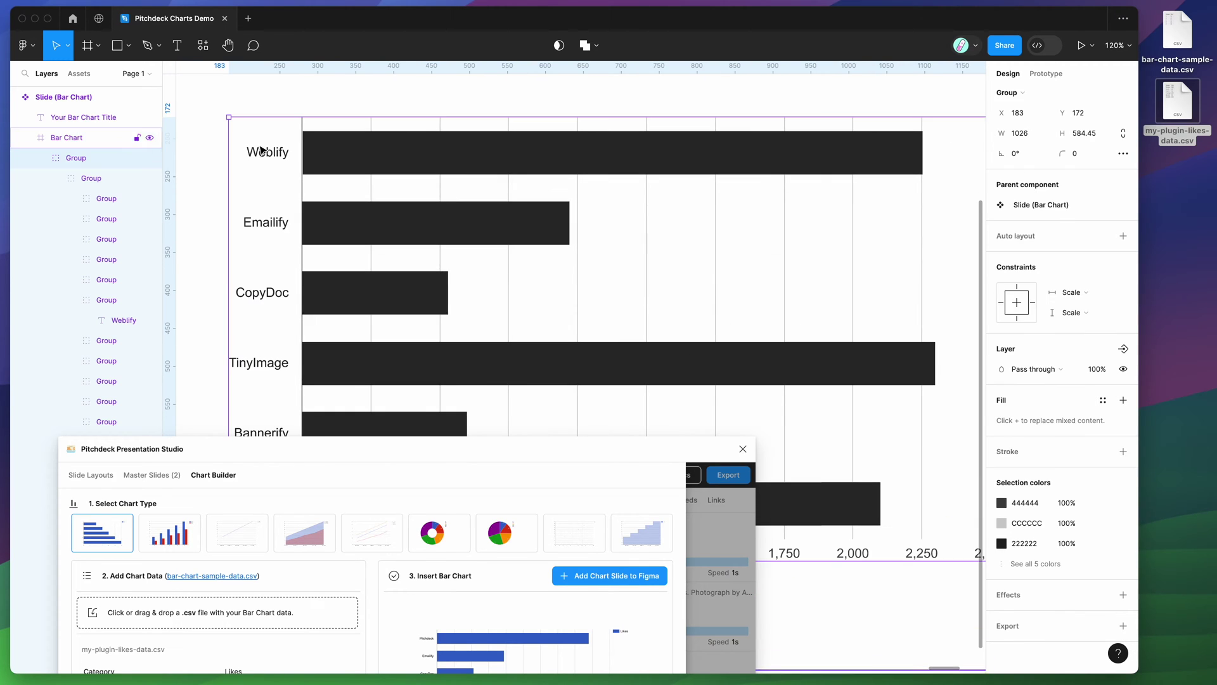
{"action": "left_click", "coordinate": [272, 153]}
{"action": "double_click", "coordinate": [272, 153]}
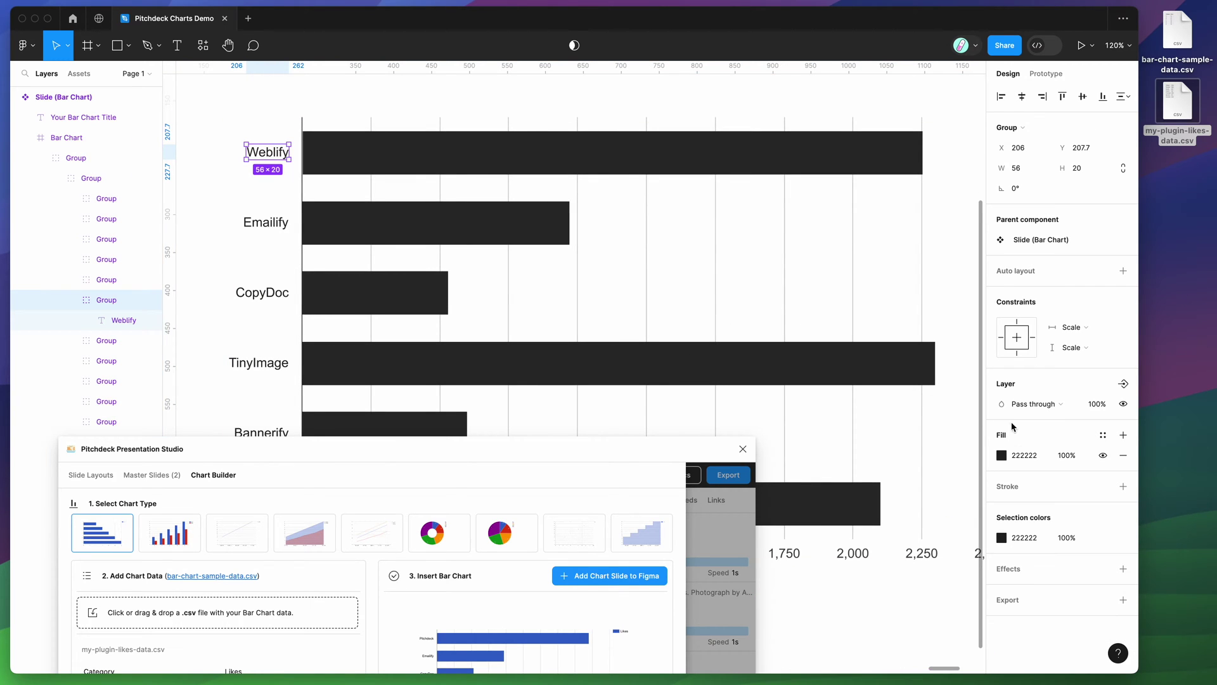
{"action": "double_click", "coordinate": [257, 151]}
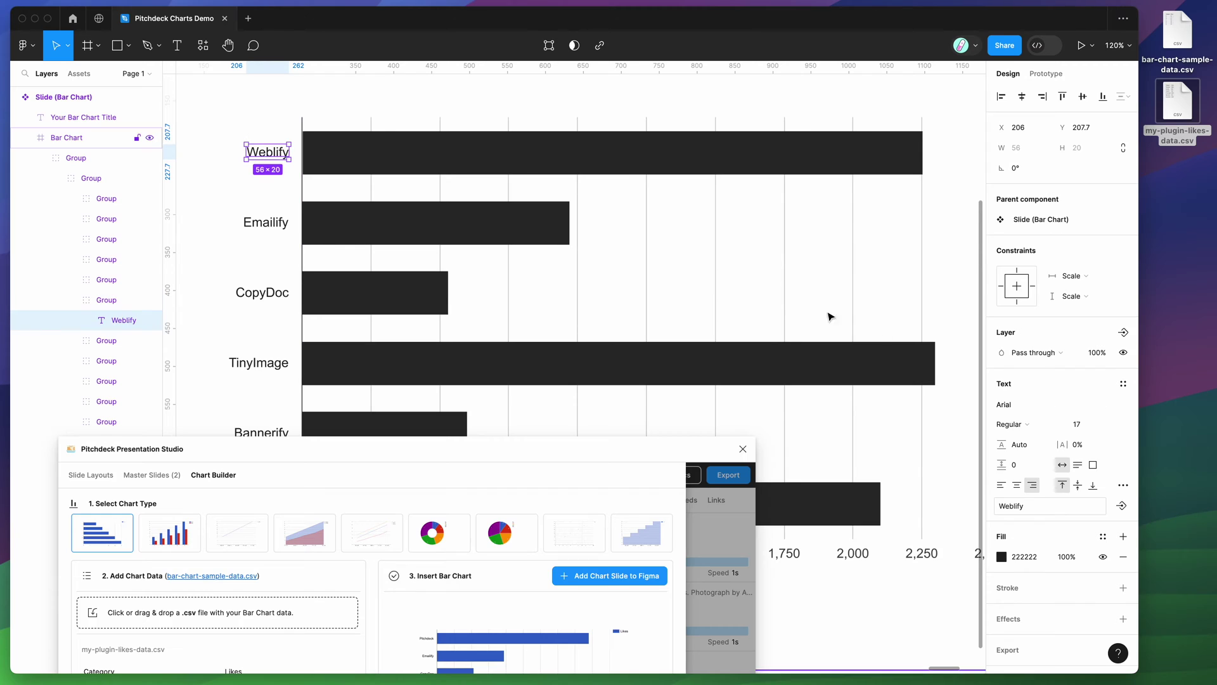
{"action": "left_click", "coordinate": [1105, 428]}
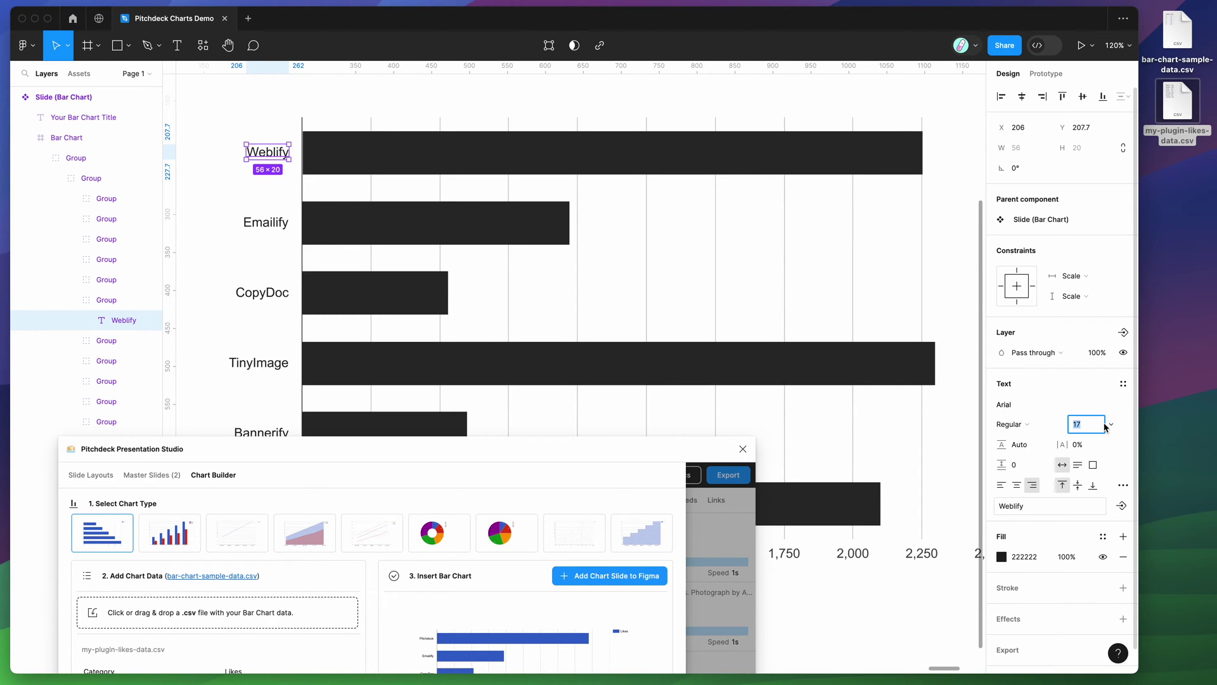
{"action": "left_click", "coordinate": [1113, 426]}
{"action": "left_click", "coordinate": [1093, 512]}
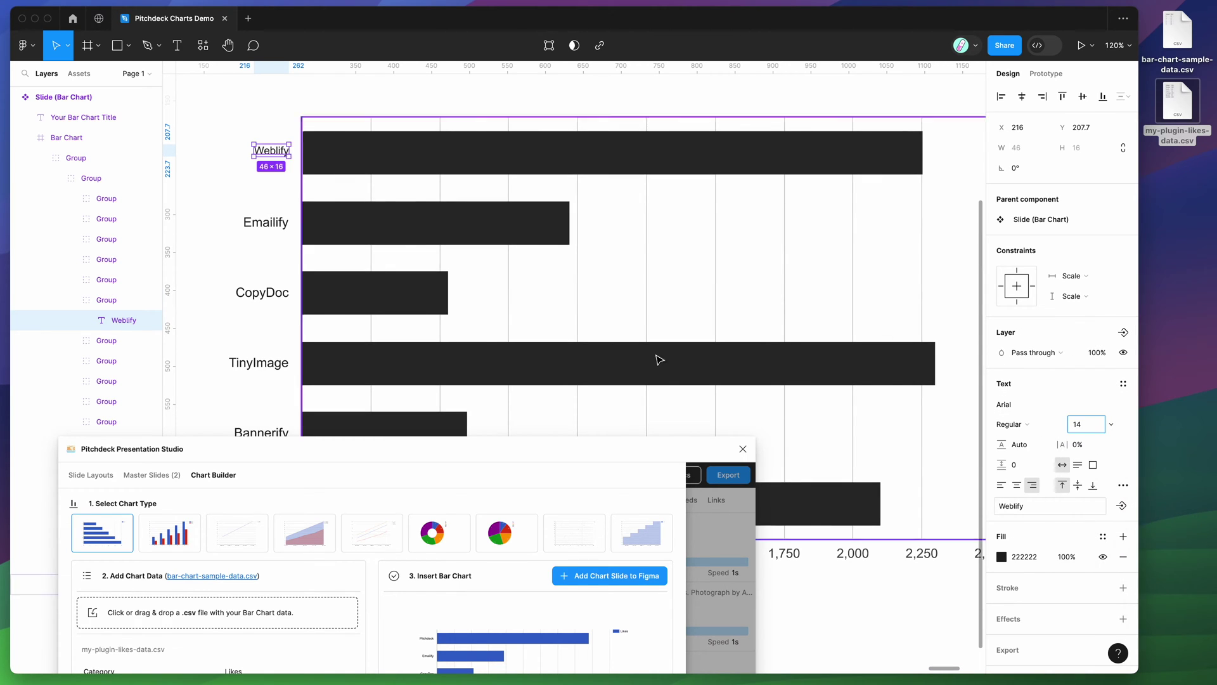
{"action": "key", "text": "ctrl+z"}
- Replace the slide title with 'Figma Like Stats' and select the Bar Chart frame
{"action": "scroll", "coordinate": [413, 195], "scroll_direction": "down", "scroll_amount": 5}
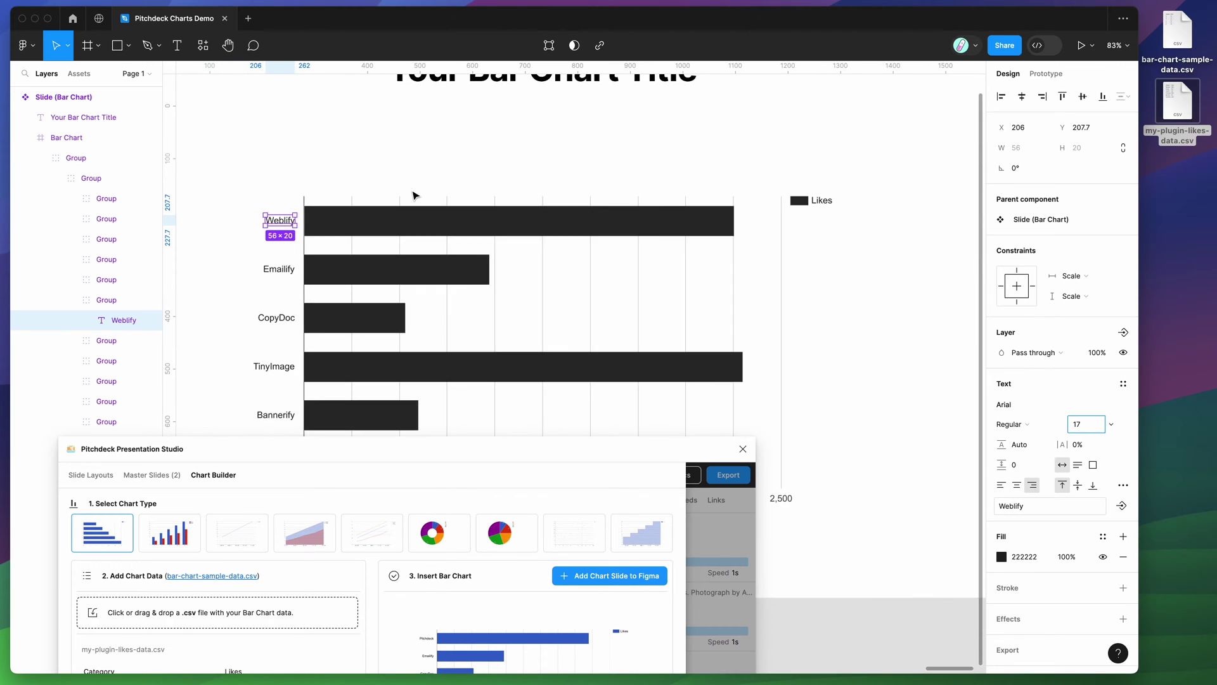
{"action": "scroll", "coordinate": [413, 196], "scroll_direction": "down", "scroll_amount": 3}
{"action": "scroll", "coordinate": [427, 163], "scroll_direction": "up", "scroll_amount": 1}
{"action": "double_click", "coordinate": [507, 143]}
{"action": "left_click", "coordinate": [502, 143]}
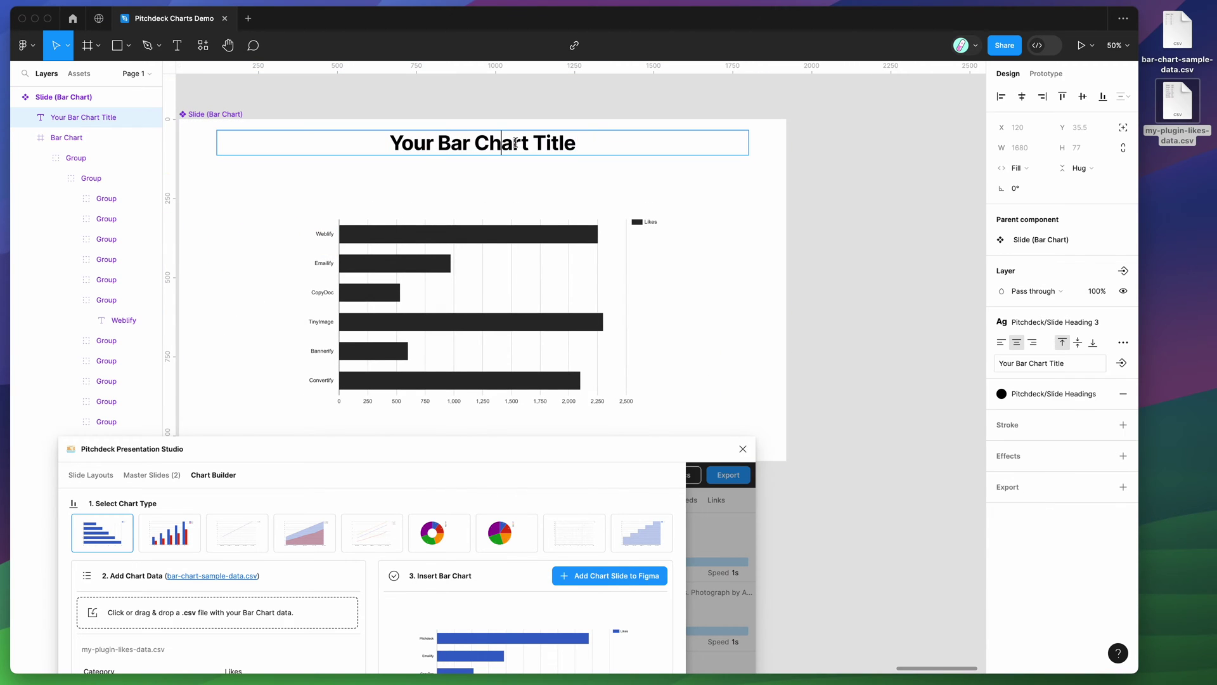
{"action": "key", "text": "super+a"}
{"action": "type", "text": "Figma"}
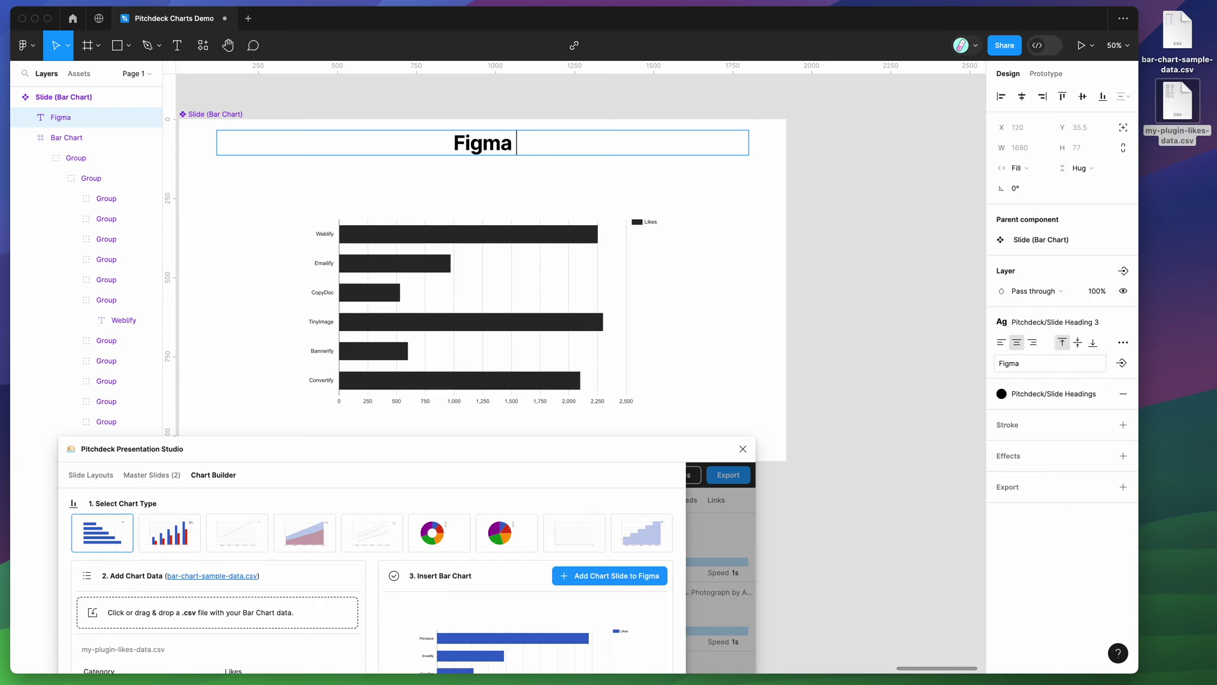
{"action": "type", "text": " Like States"}
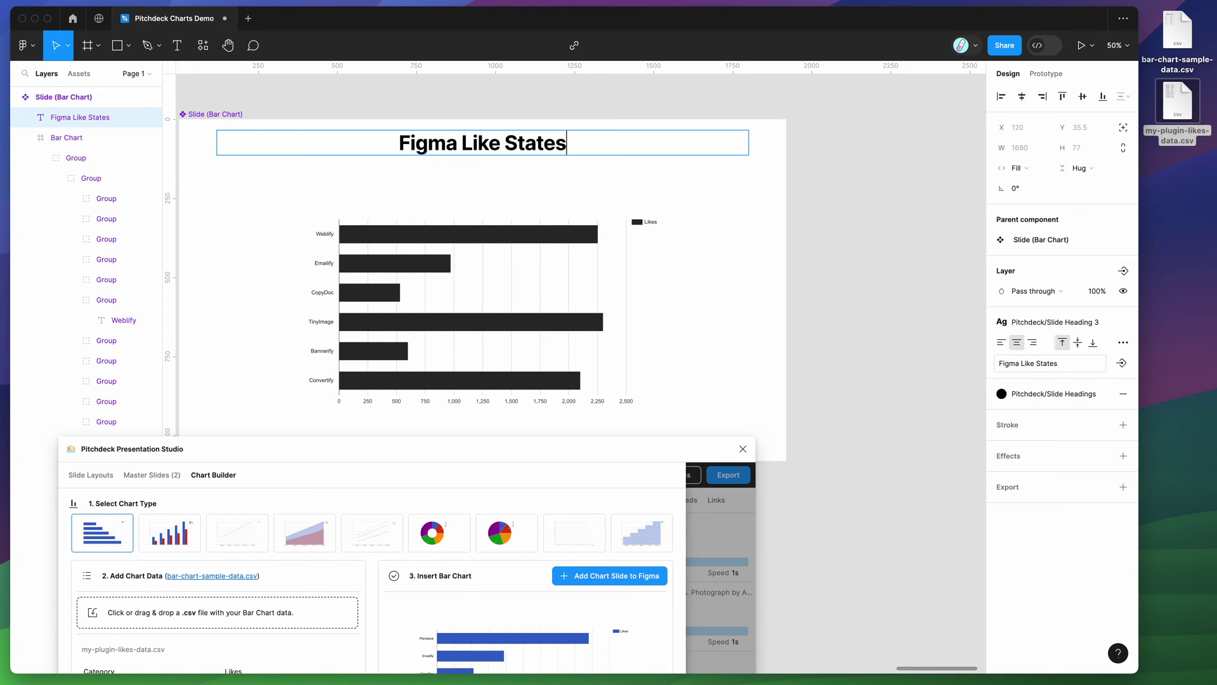
{"action": "key", "text": "BackSpace"}
{"action": "key", "text": "BackSpace"}
{"action": "type", "text": "s"}
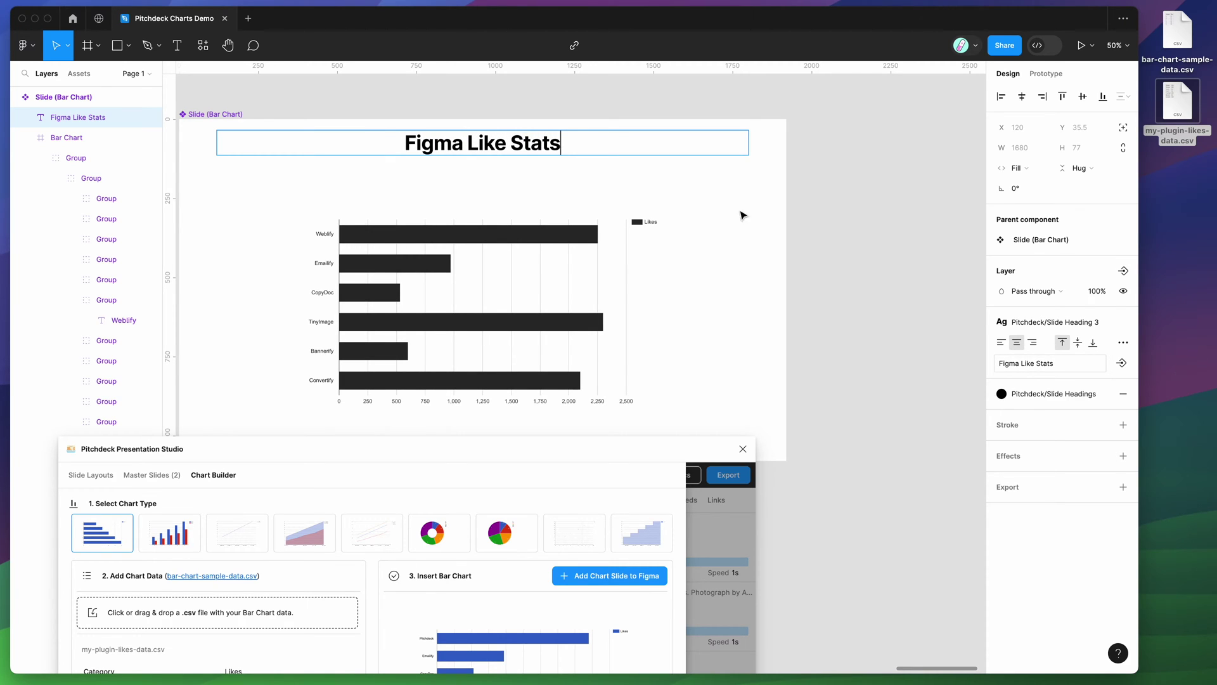
{"action": "key", "text": "Escape"}
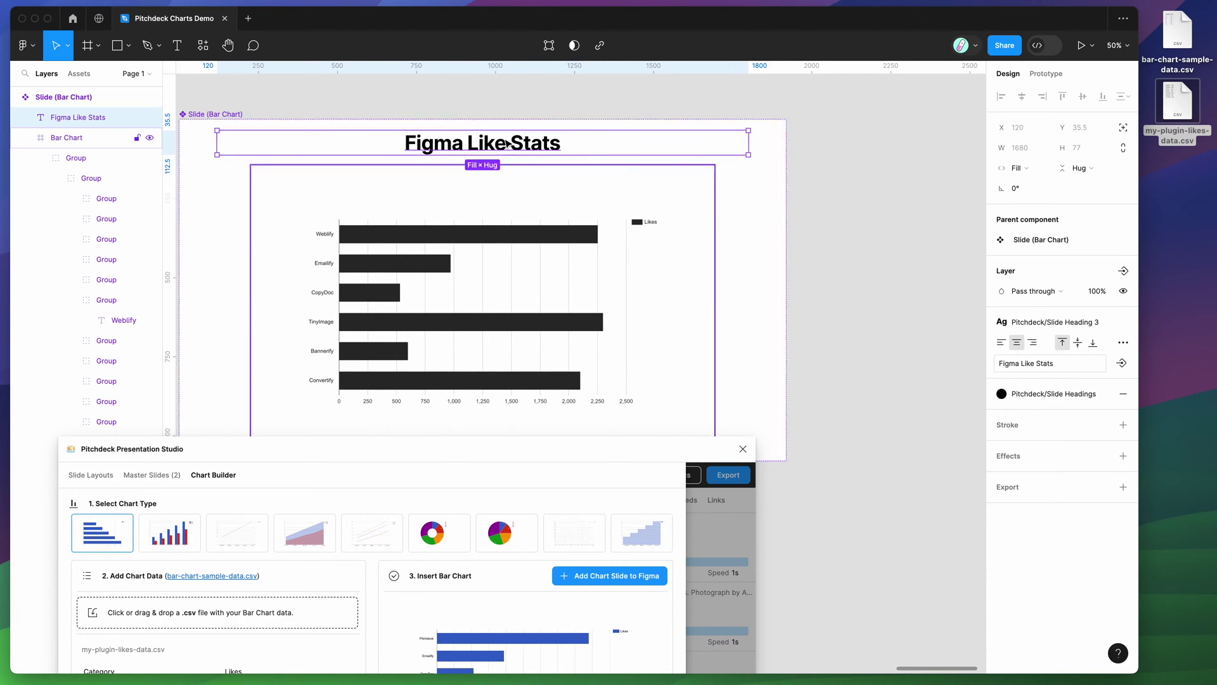
{"action": "left_click", "coordinate": [150, 119]}
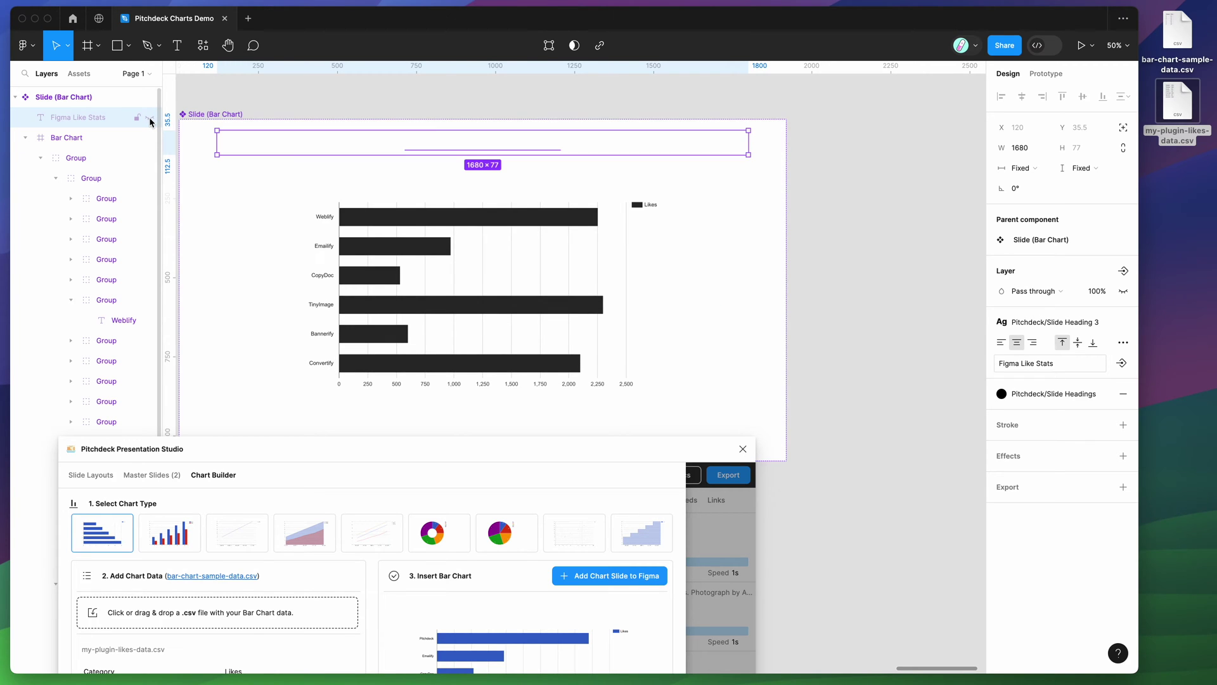
{"action": "left_click", "coordinate": [150, 119]}
{"action": "left_click", "coordinate": [541, 283]}
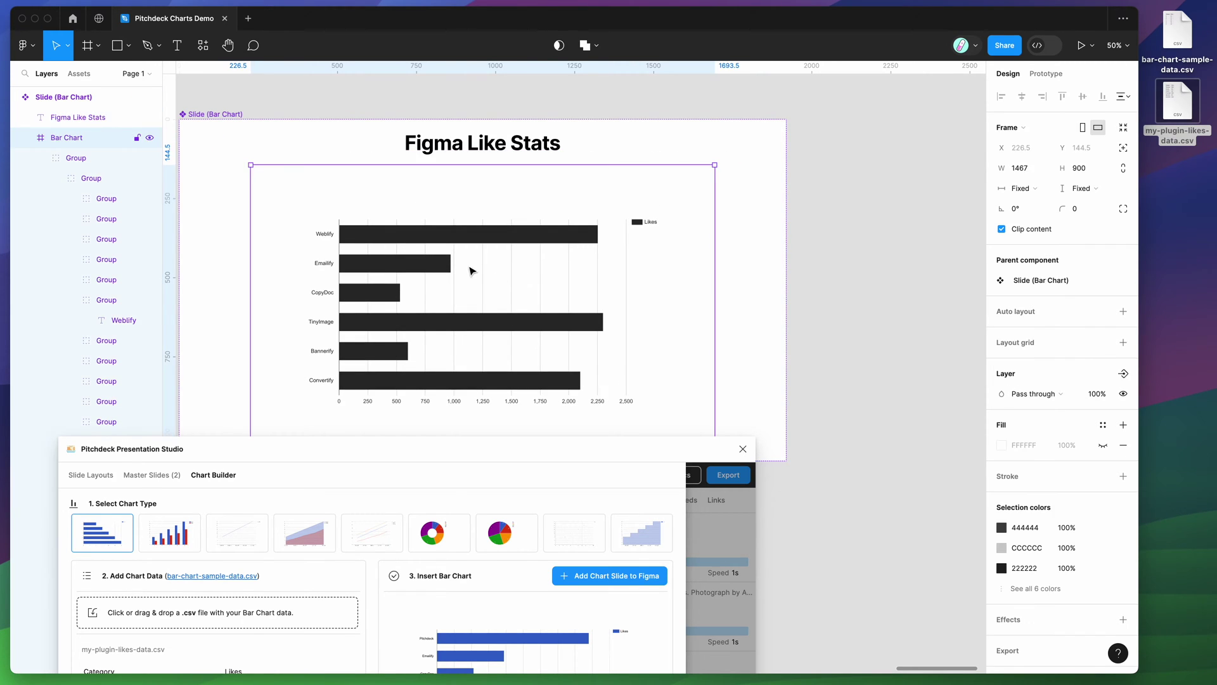
- Pick the donut chart type, load my-plugin-likes-data.csv and insert it as a new slide
{"action": "scroll", "coordinate": [497, 257], "scroll_direction": "down", "scroll_amount": 5}
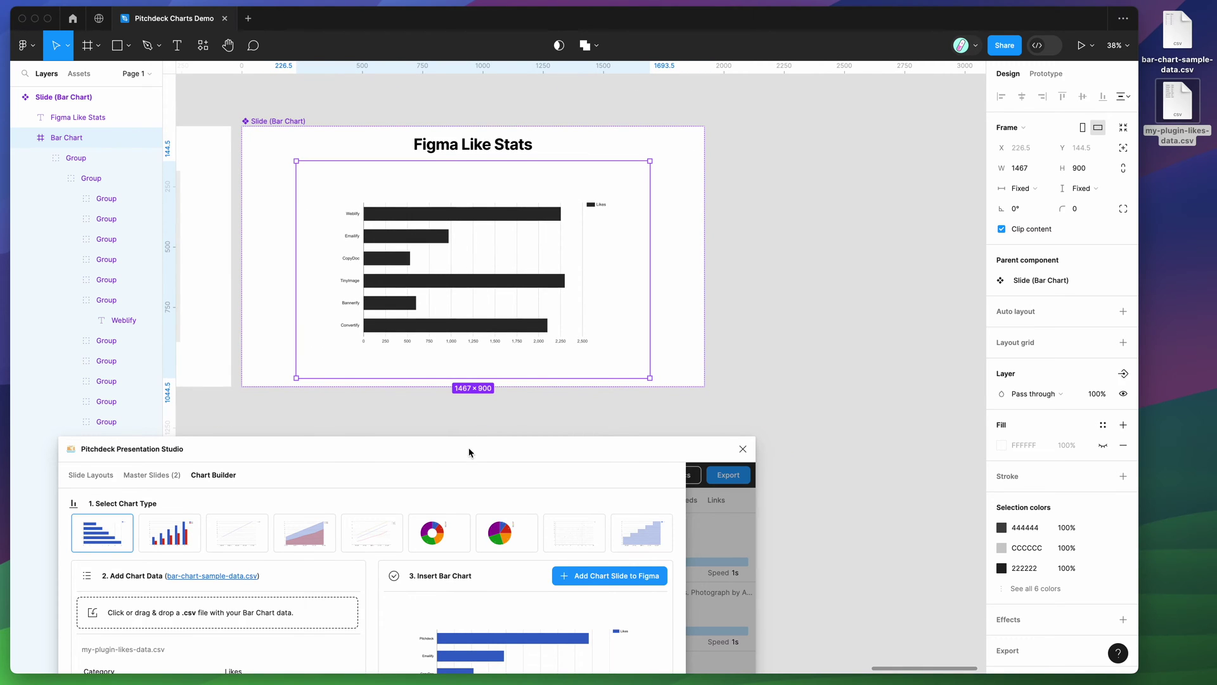
{"action": "left_click_drag", "start_coordinate": [469, 452], "coordinate": [462, 260]}
{"action": "left_click", "coordinate": [448, 327]}
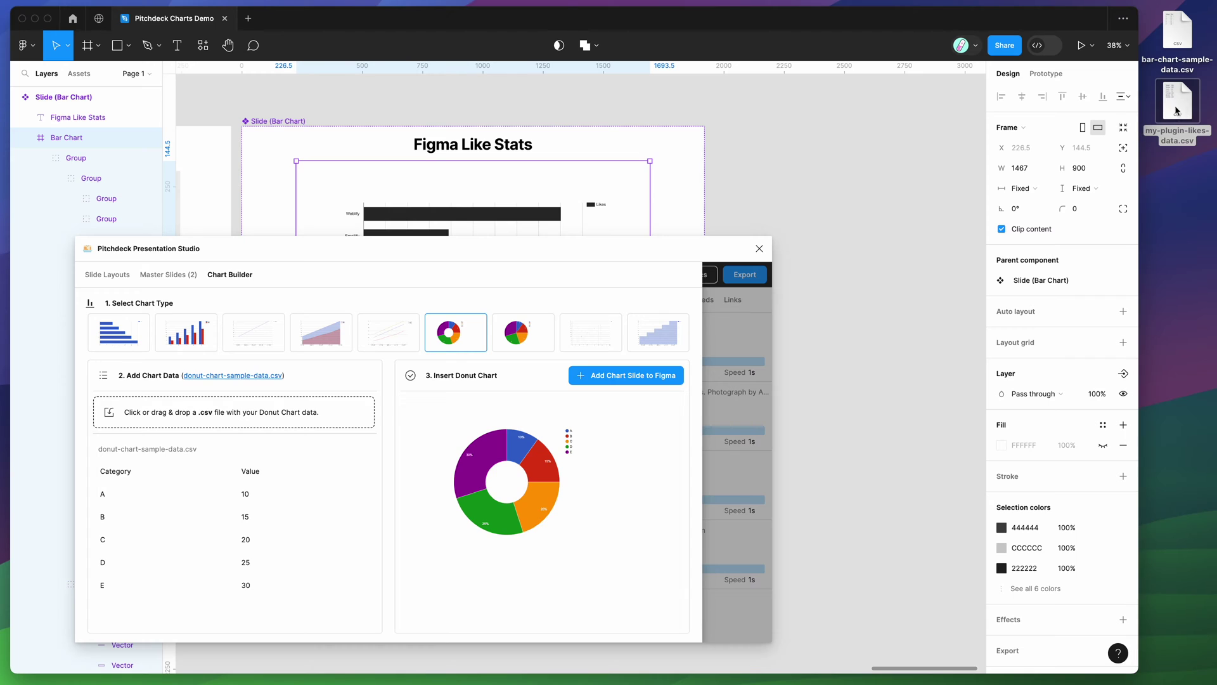
{"action": "left_click_drag", "start_coordinate": [1175, 111], "coordinate": [238, 413]}
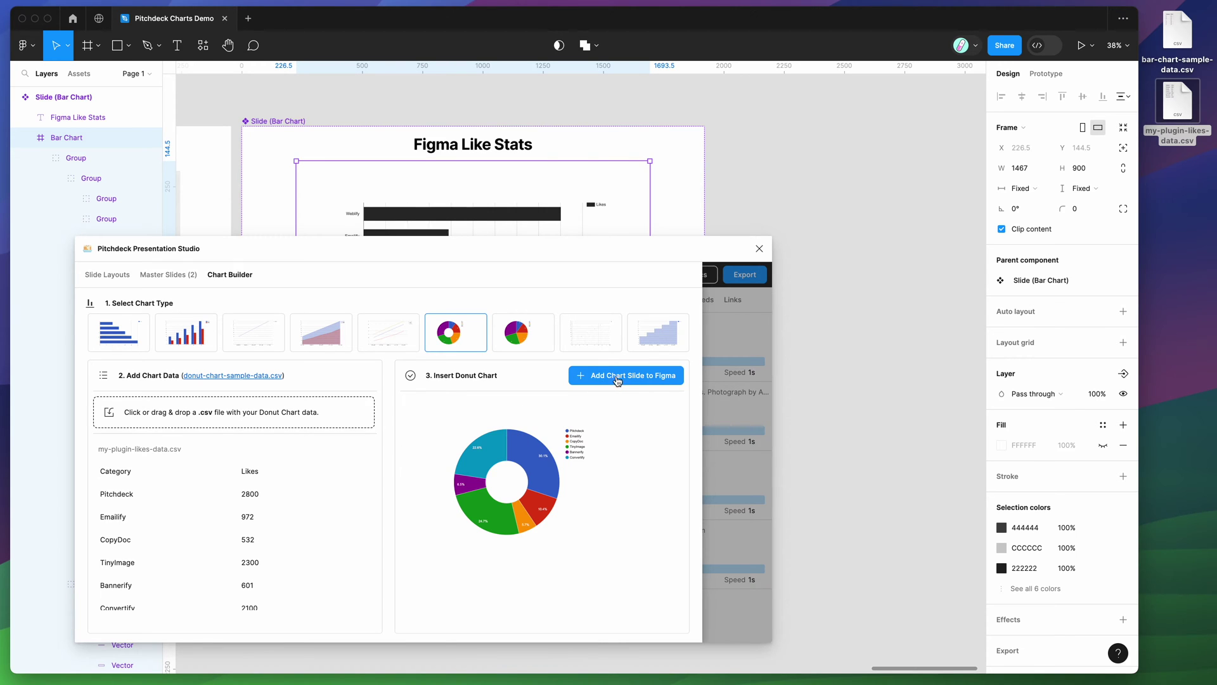
{"action": "left_click", "coordinate": [617, 379]}
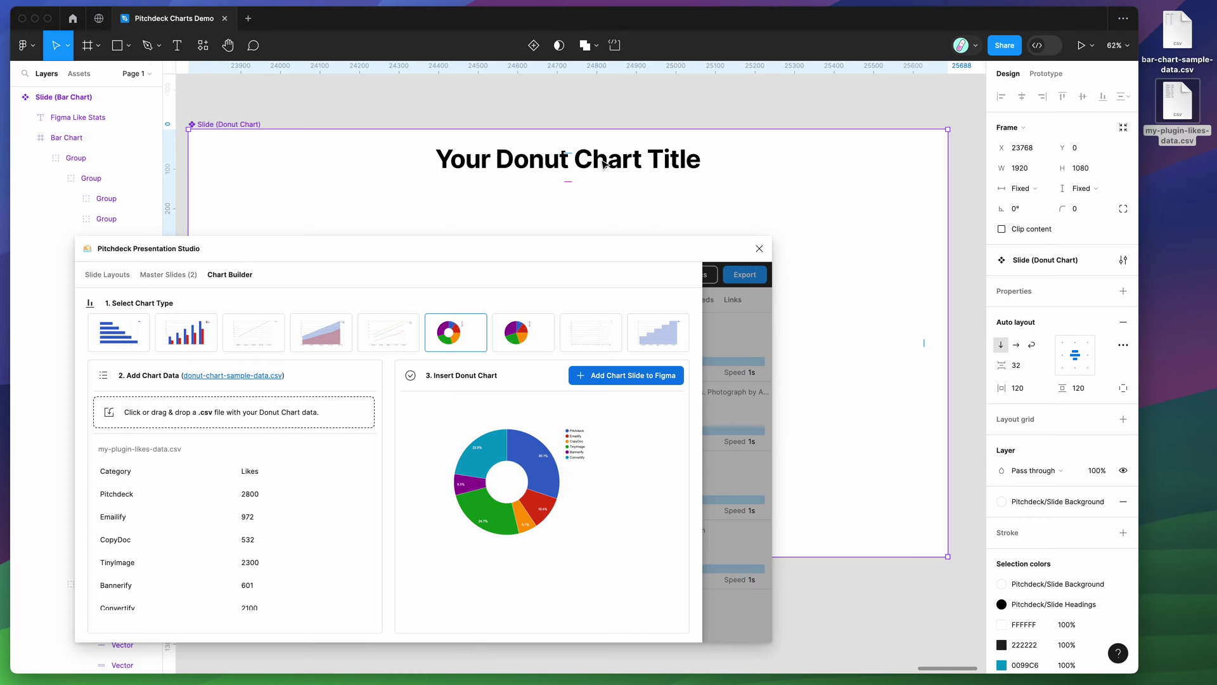
- Recolour the donut chart's teal 0099C6 slice to purple A1279C
{"action": "left_click", "coordinate": [577, 148]}
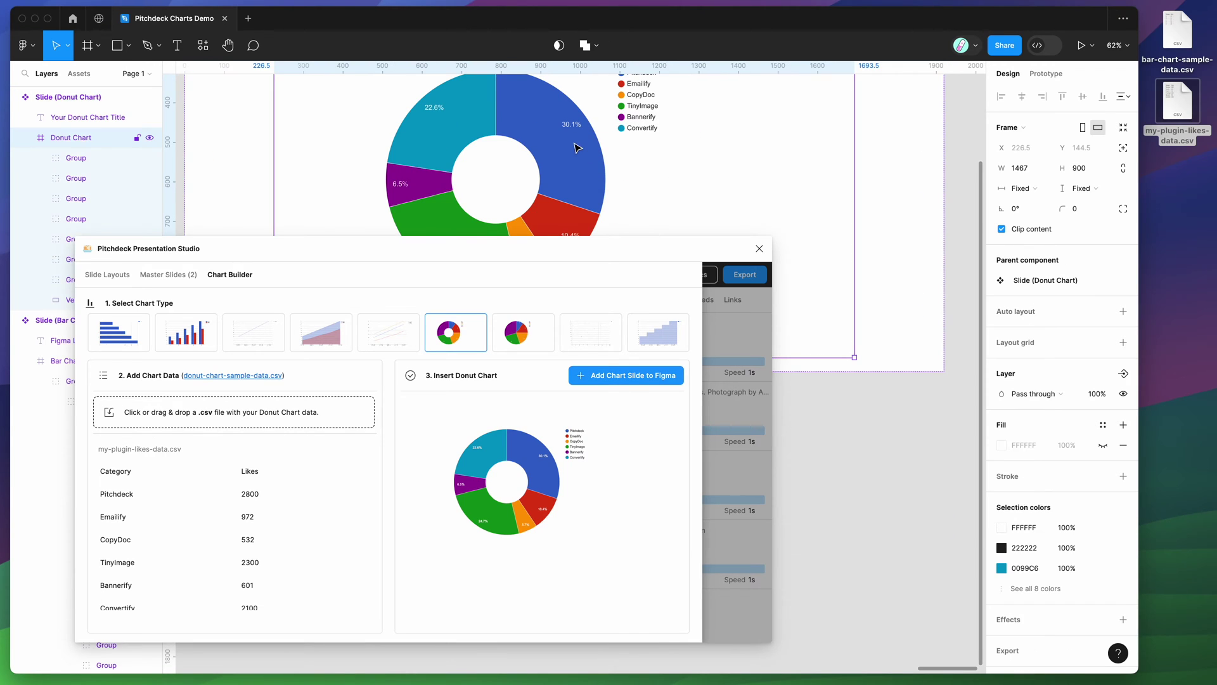
{"action": "scroll", "coordinate": [578, 148], "scroll_direction": "down", "scroll_amount": 3}
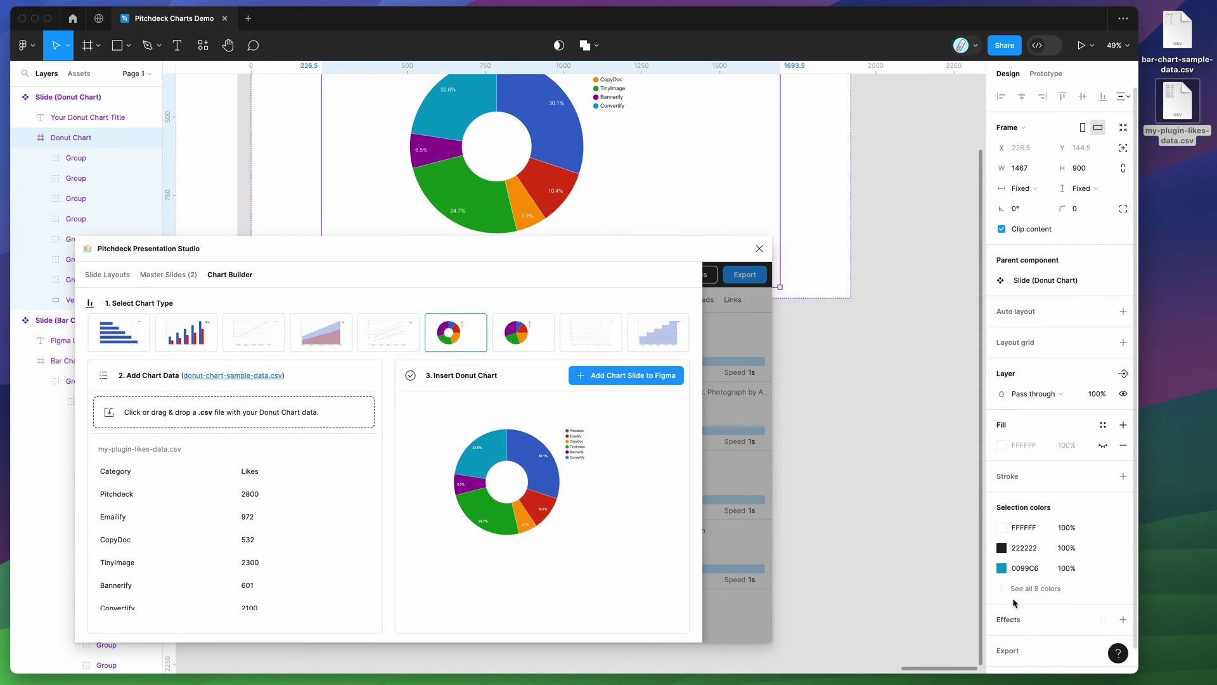
{"action": "left_click", "coordinate": [1020, 589]}
{"action": "left_click", "coordinate": [1002, 568]}
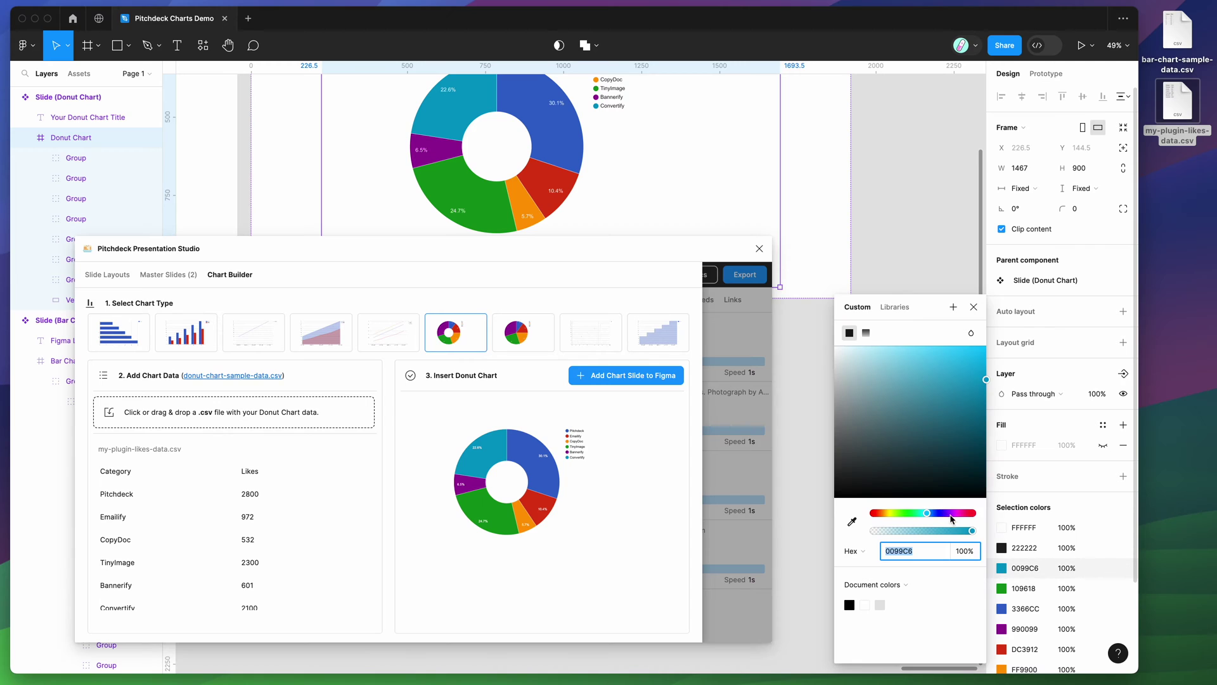
{"action": "left_click", "coordinate": [957, 513]}
{"action": "left_click_drag", "start_coordinate": [951, 447], "coordinate": [948, 401]}
- Recolour the dark green 109618 slice to lighter green 44B74B
{"action": "left_click", "coordinate": [1003, 583]}
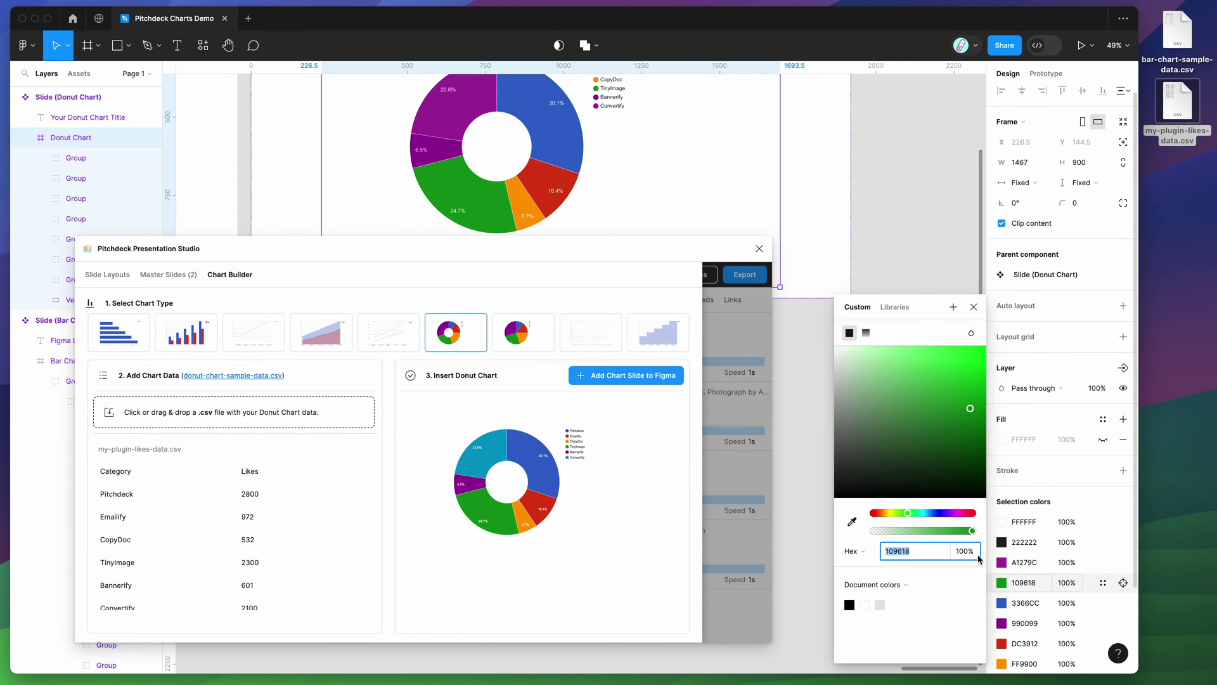
{"action": "left_click_drag", "start_coordinate": [943, 419], "coordinate": [930, 388]}
{"action": "left_click_drag", "start_coordinate": [735, 257], "coordinate": [720, 279]}
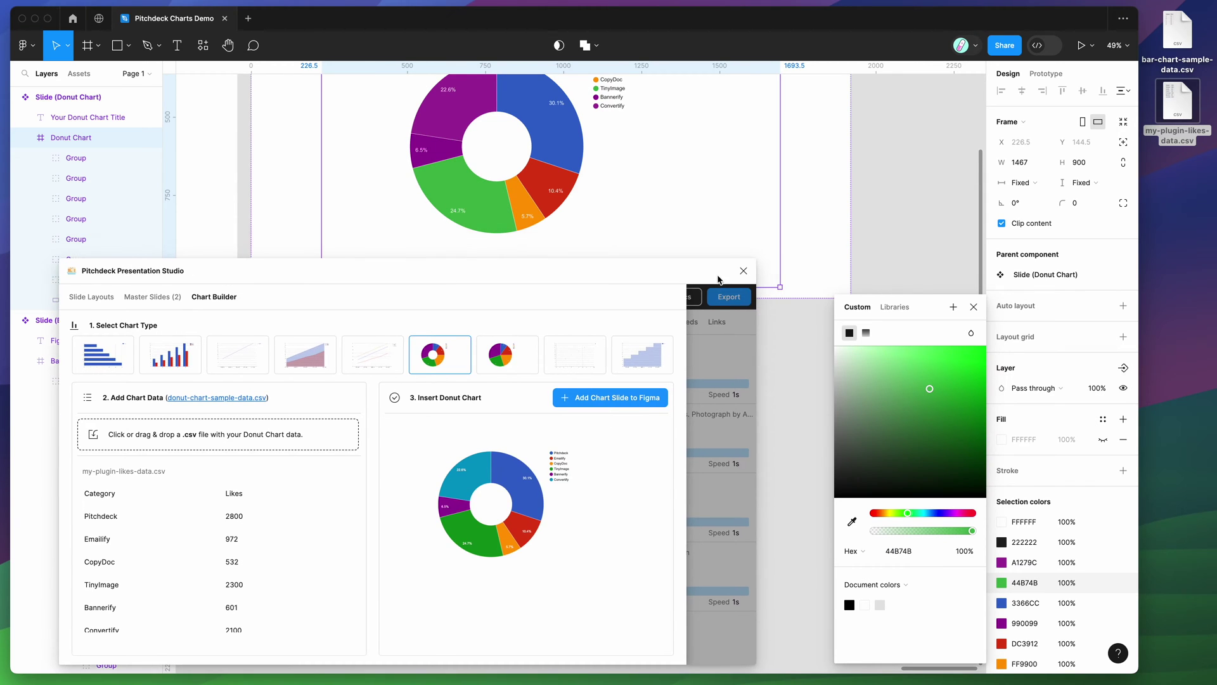
{"action": "scroll", "coordinate": [740, 206], "scroll_direction": "down", "scroll_amount": 3}
{"action": "scroll", "coordinate": [739, 206], "scroll_direction": "up", "scroll_amount": 1}
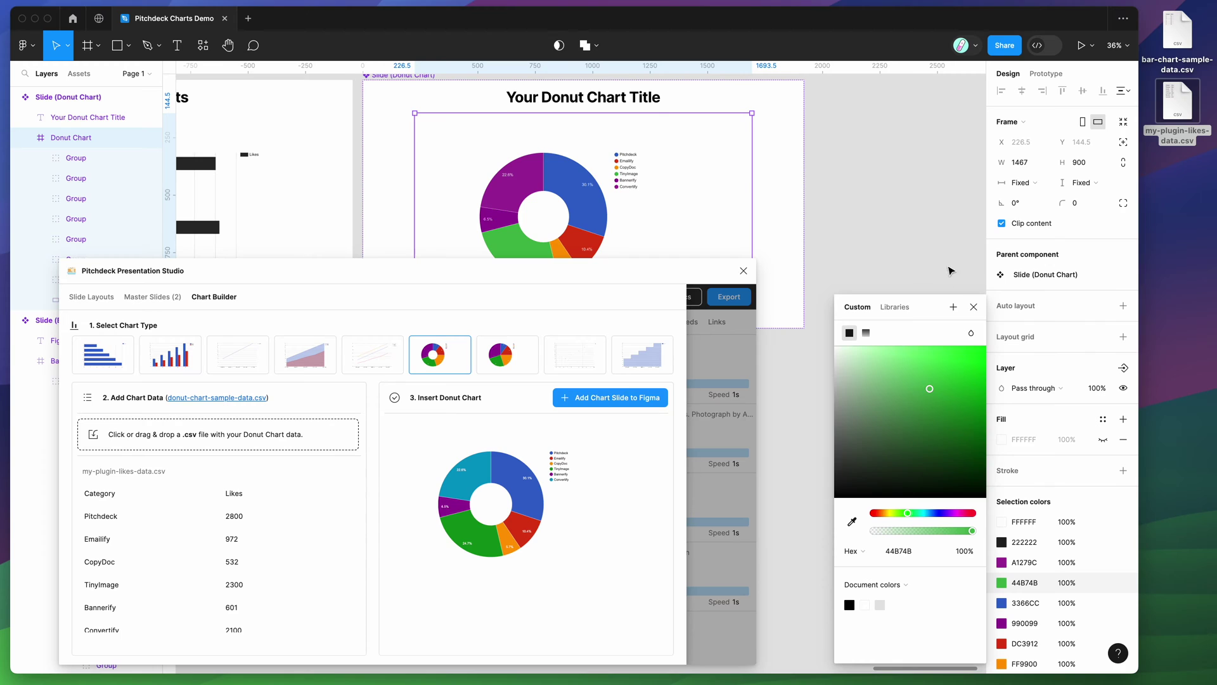
{"action": "left_click", "coordinate": [974, 307]}
{"action": "left_click_drag", "start_coordinate": [532, 273], "coordinate": [530, 259]}
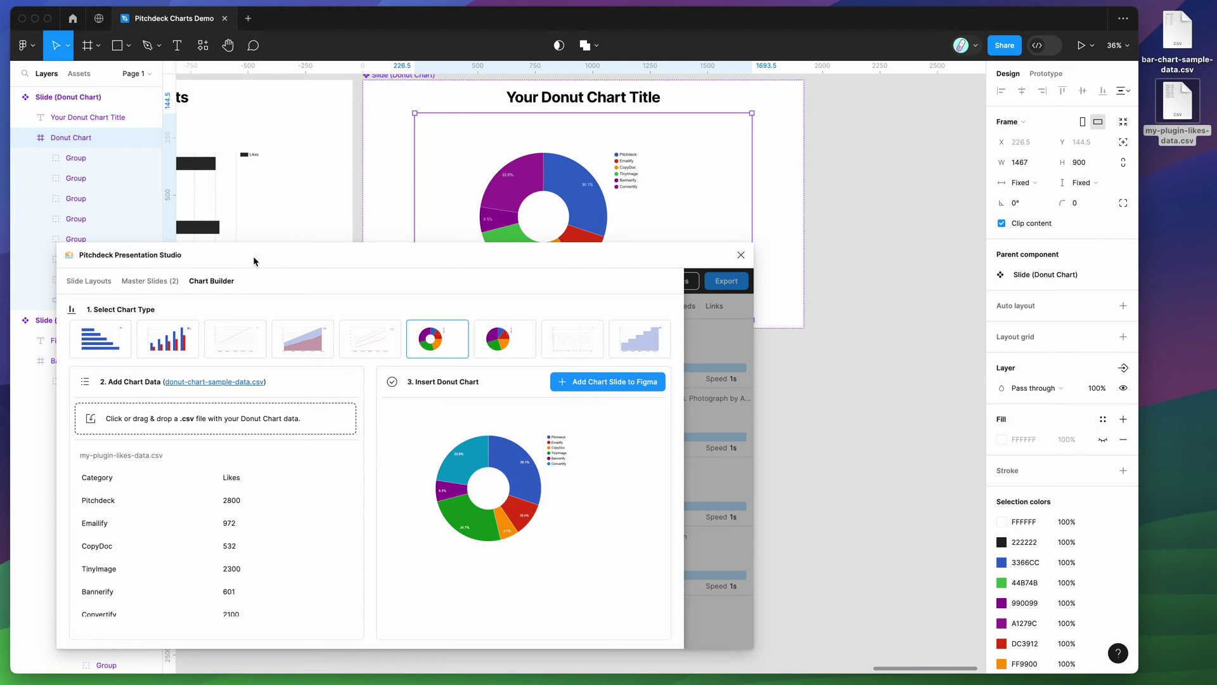
{"action": "scroll", "coordinate": [466, 189], "scroll_direction": "left", "scroll_amount": 3}
- Deselect the donut chart and preview the scatter, column, bar and line chart types
{"action": "scroll", "coordinate": [466, 189], "scroll_direction": "down", "scroll_amount": 3}
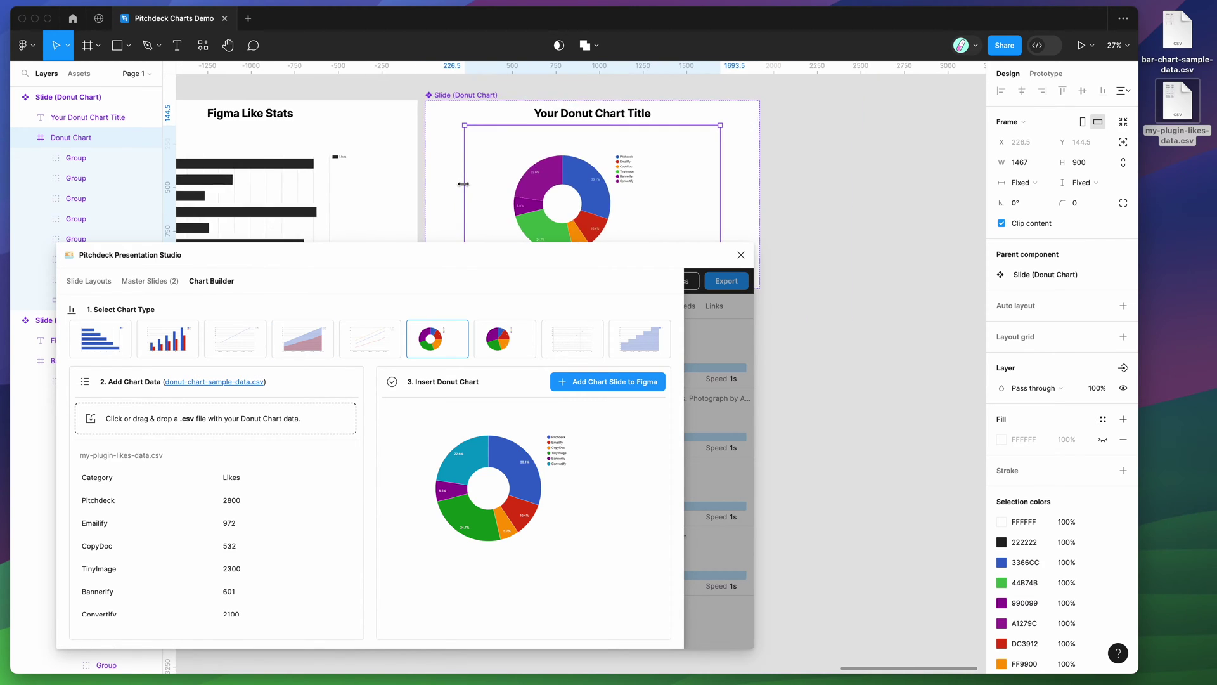
{"action": "scroll", "coordinate": [466, 189], "scroll_direction": "down", "scroll_amount": 2}
{"action": "scroll", "coordinate": [467, 189], "scroll_direction": "left", "scroll_amount": 1}
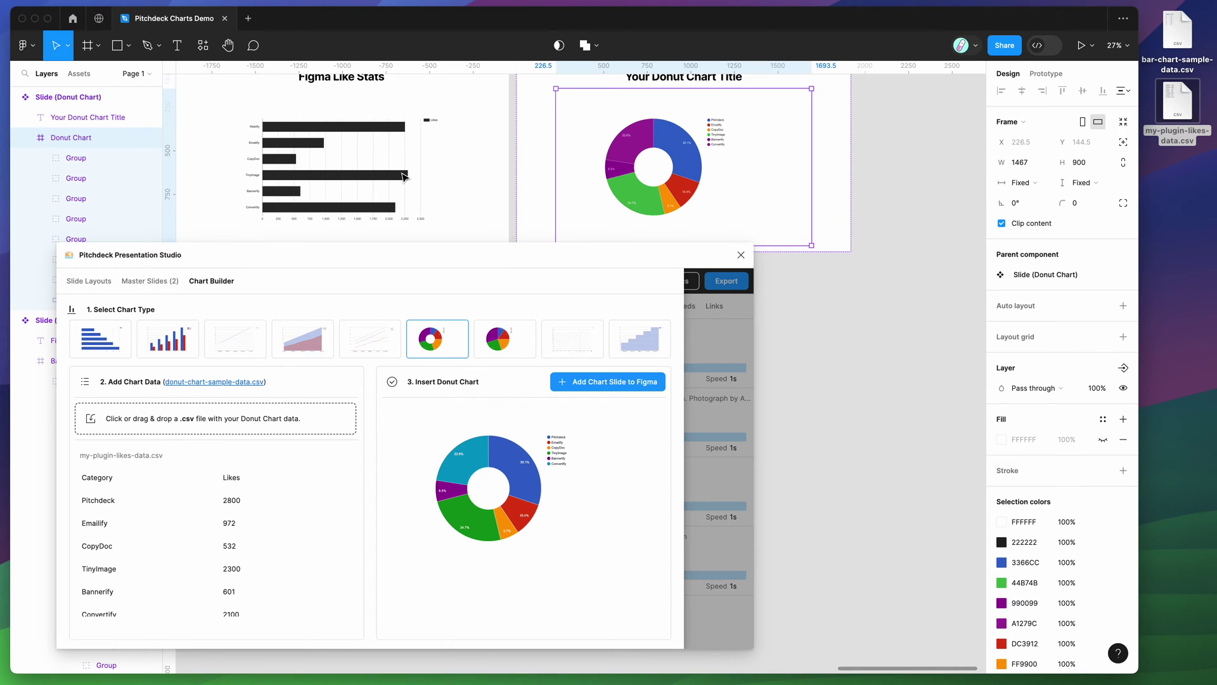
{"action": "scroll", "coordinate": [405, 177], "scroll_direction": "up", "scroll_amount": 3}
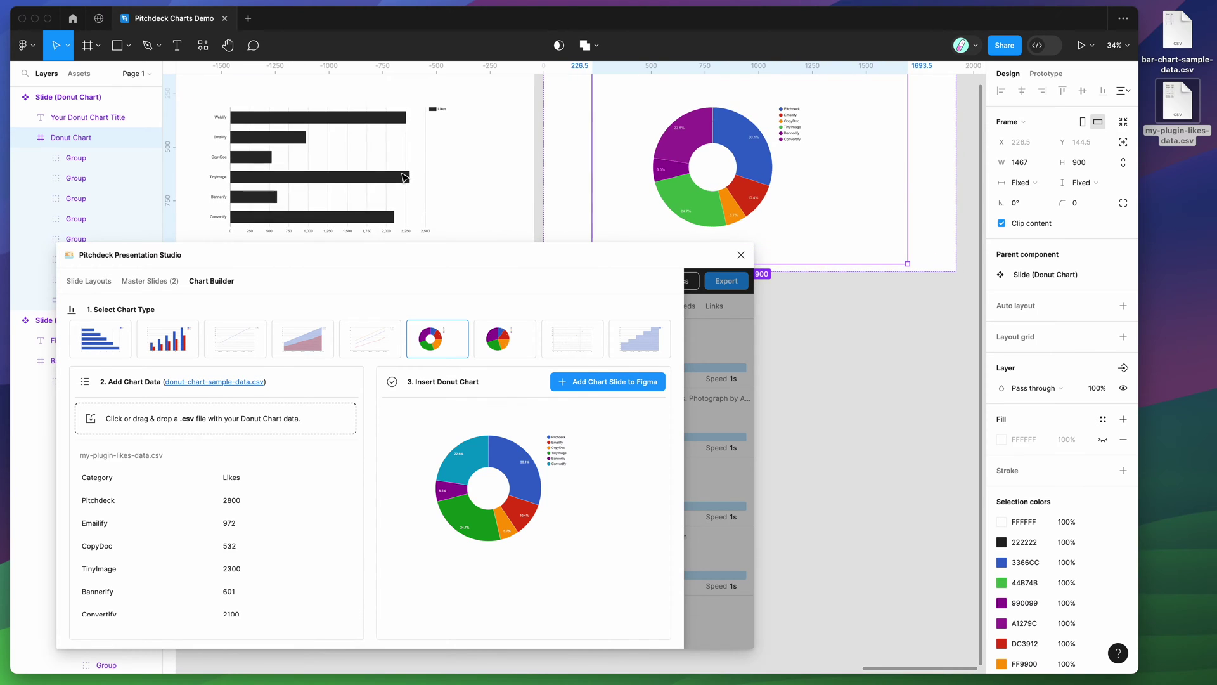
{"action": "left_click", "coordinate": [542, 182]}
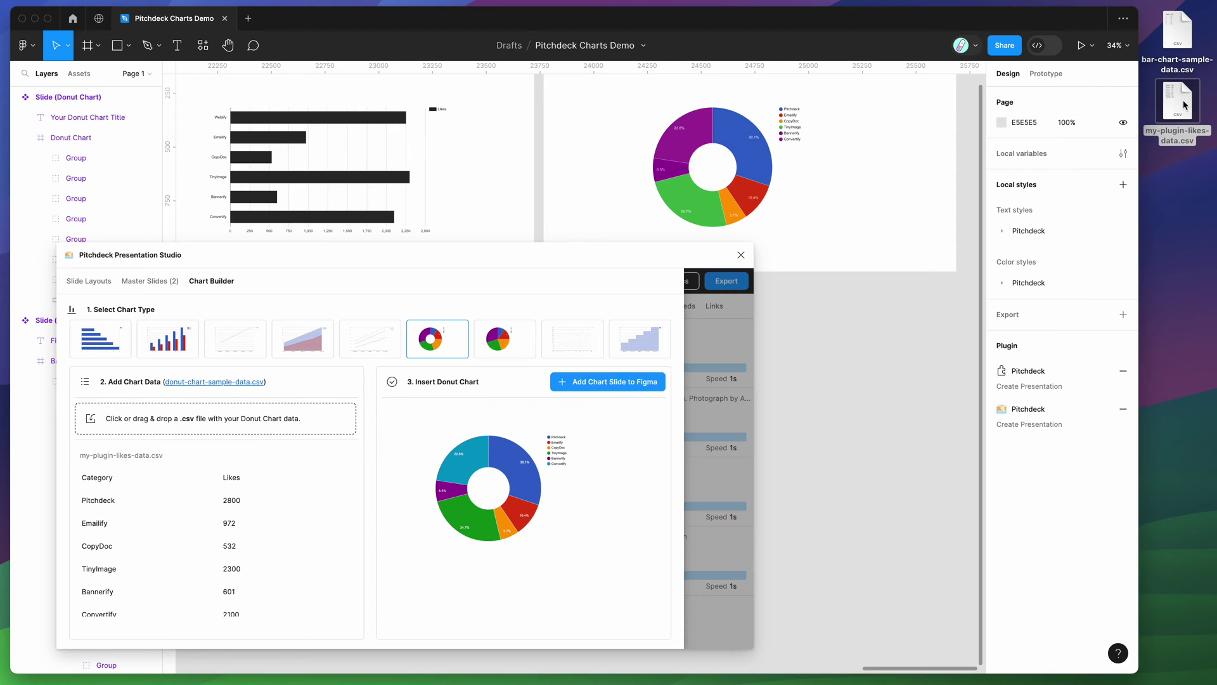
{"action": "left_click", "coordinate": [575, 342]}
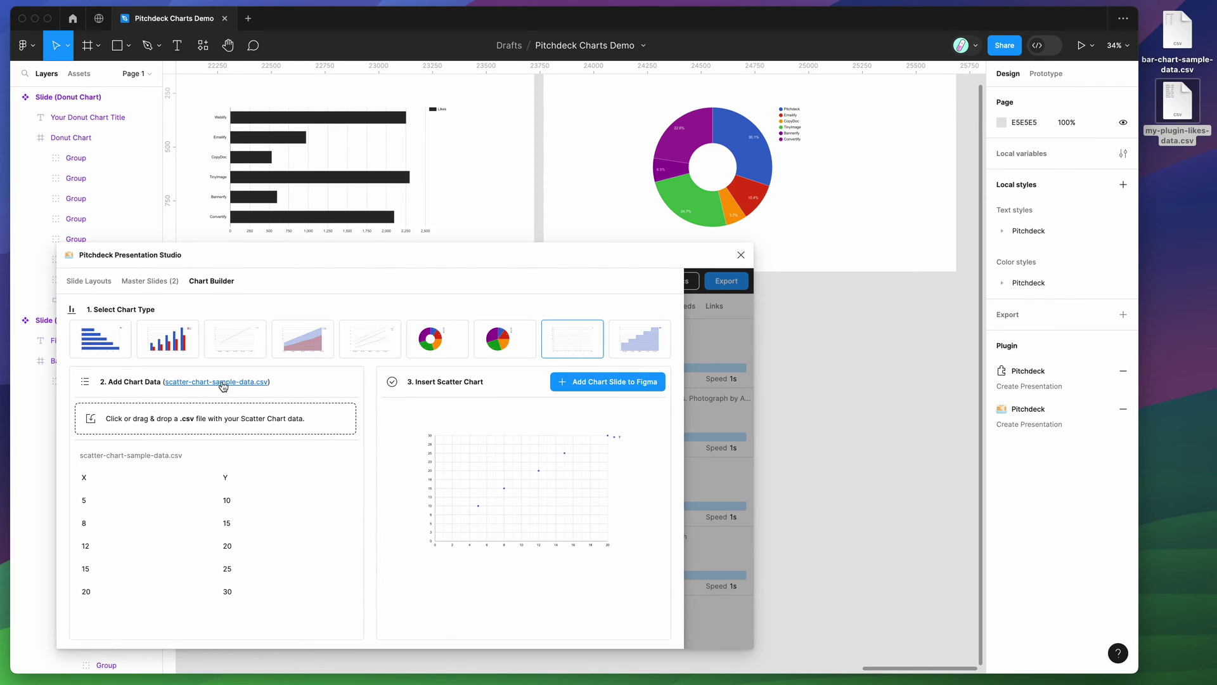
{"action": "left_click", "coordinate": [177, 353]}
{"action": "left_click", "coordinate": [101, 343]}
{"action": "left_click", "coordinate": [236, 346]}
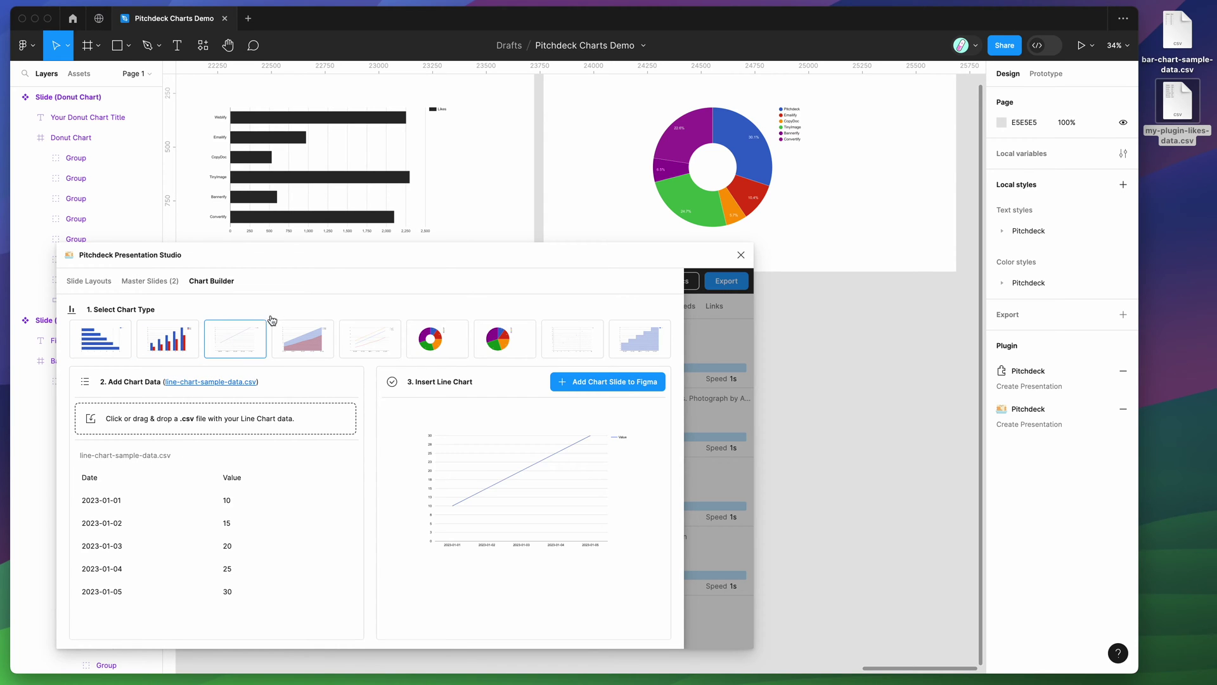
- Preview the area, combo and donut chart types, ending on the pie chart
{"action": "left_click_drag", "start_coordinate": [330, 263], "coordinate": [324, 268]}
{"action": "left_click", "coordinate": [301, 336]}
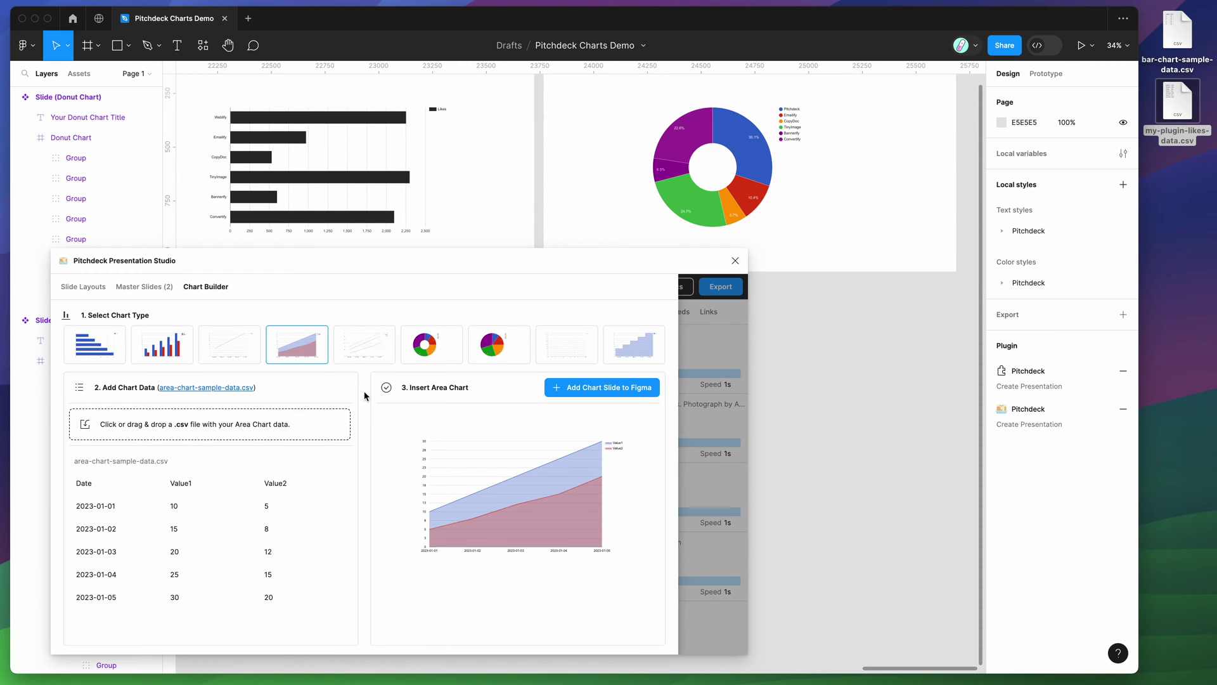
{"action": "left_click", "coordinate": [365, 362]}
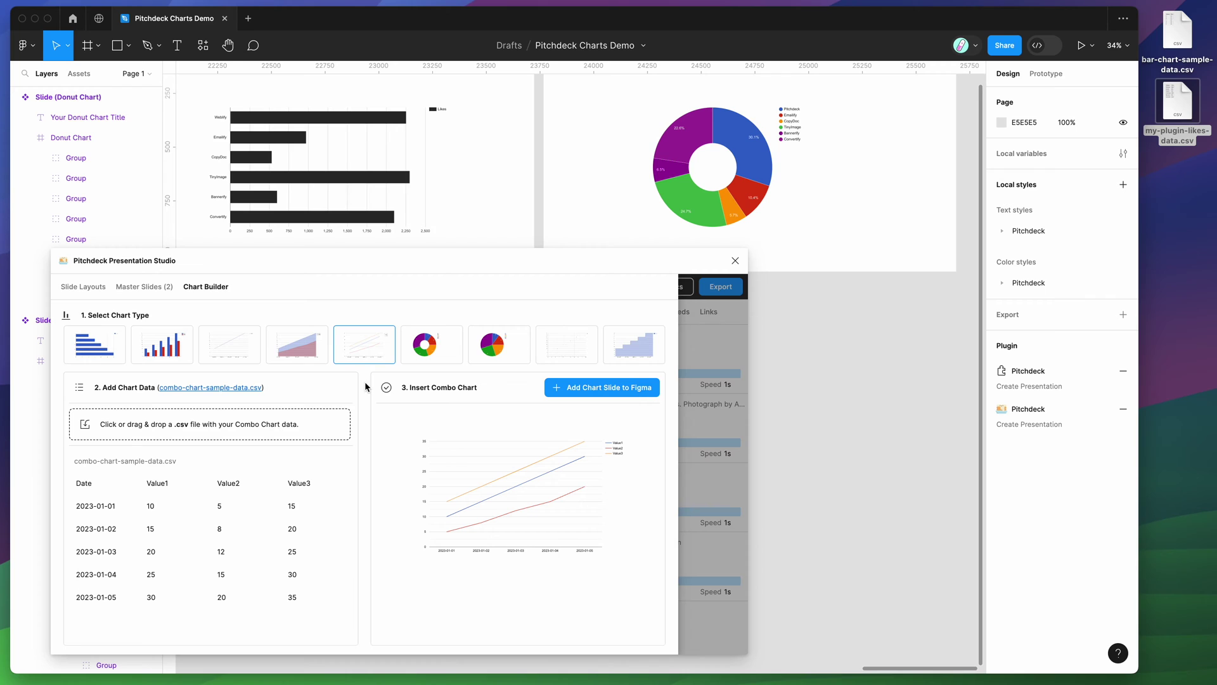
{"action": "left_click", "coordinate": [446, 355]}
{"action": "left_click", "coordinate": [492, 329]}
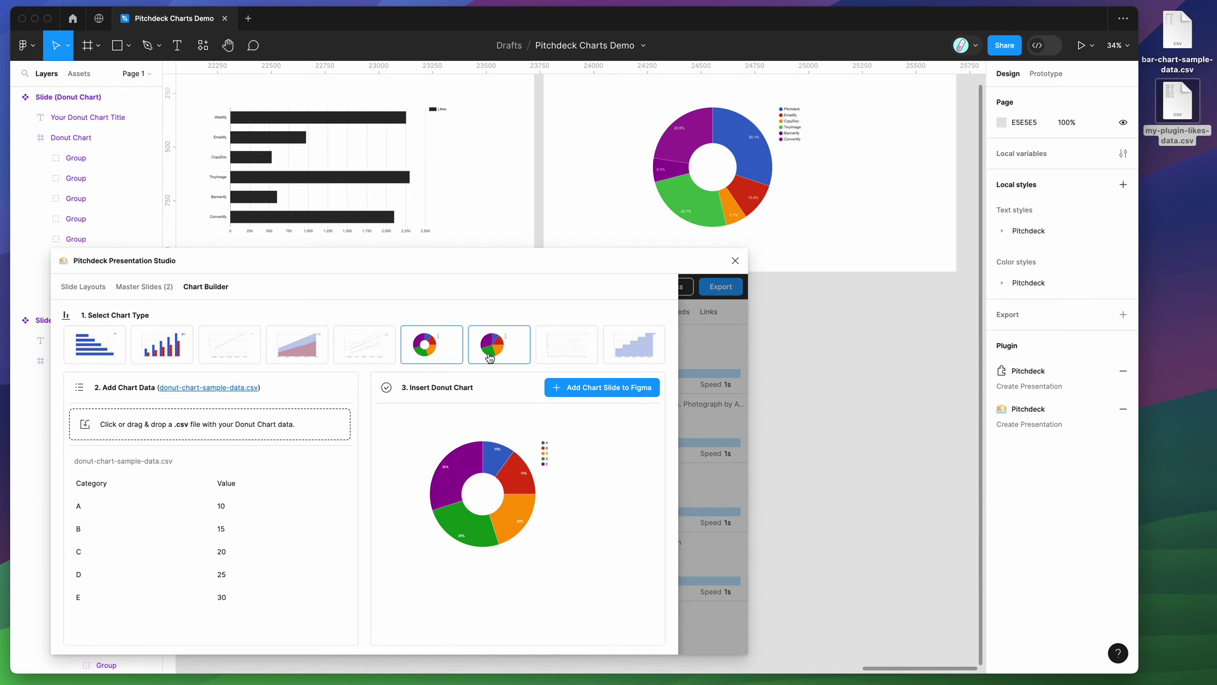
{"action": "scroll", "coordinate": [424, 195], "scroll_direction": "down", "scroll_amount": 3}
{"action": "left_click_drag", "start_coordinate": [399, 260], "coordinate": [383, 265]}
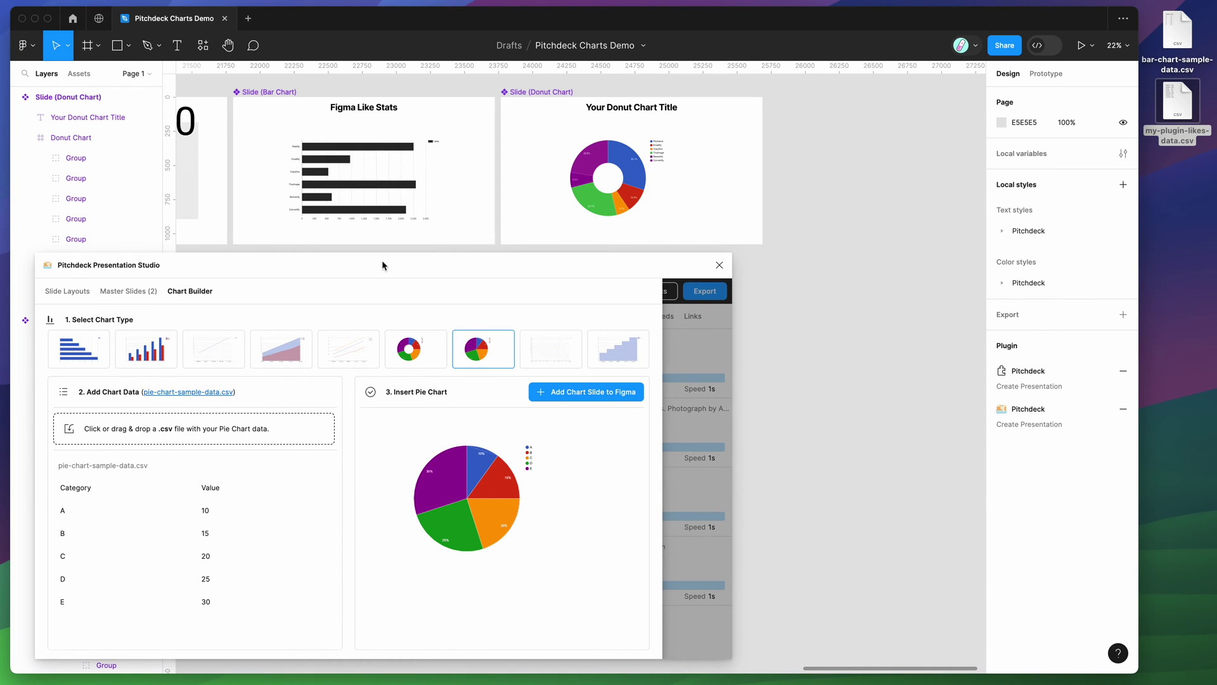